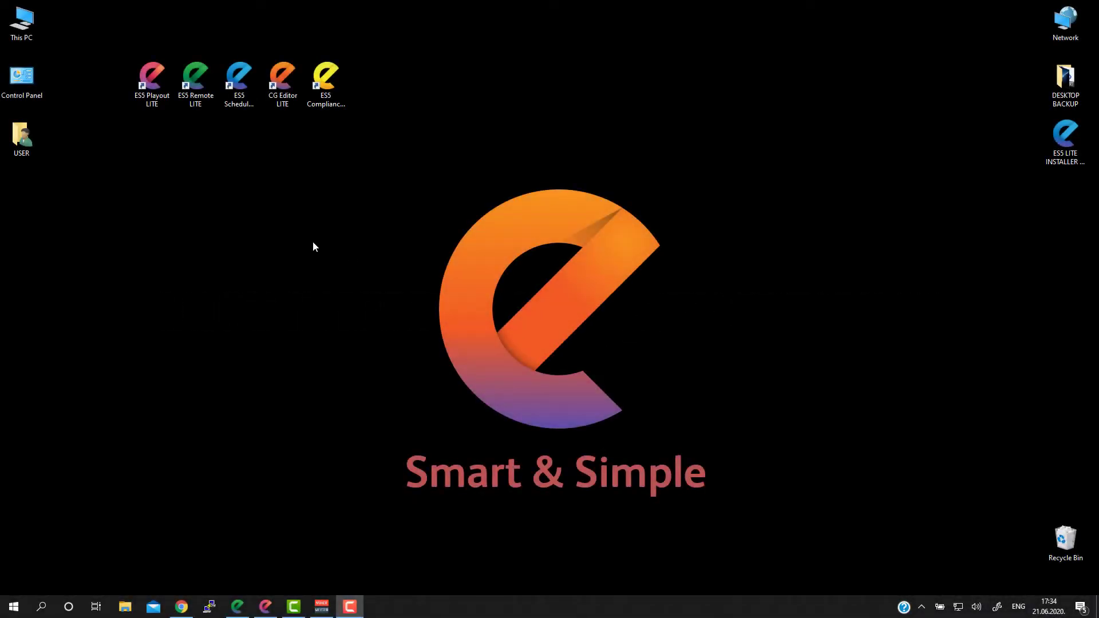
Open CG Editor LITE and create a new template named NEW LOGO 1
left_click(298, 83)
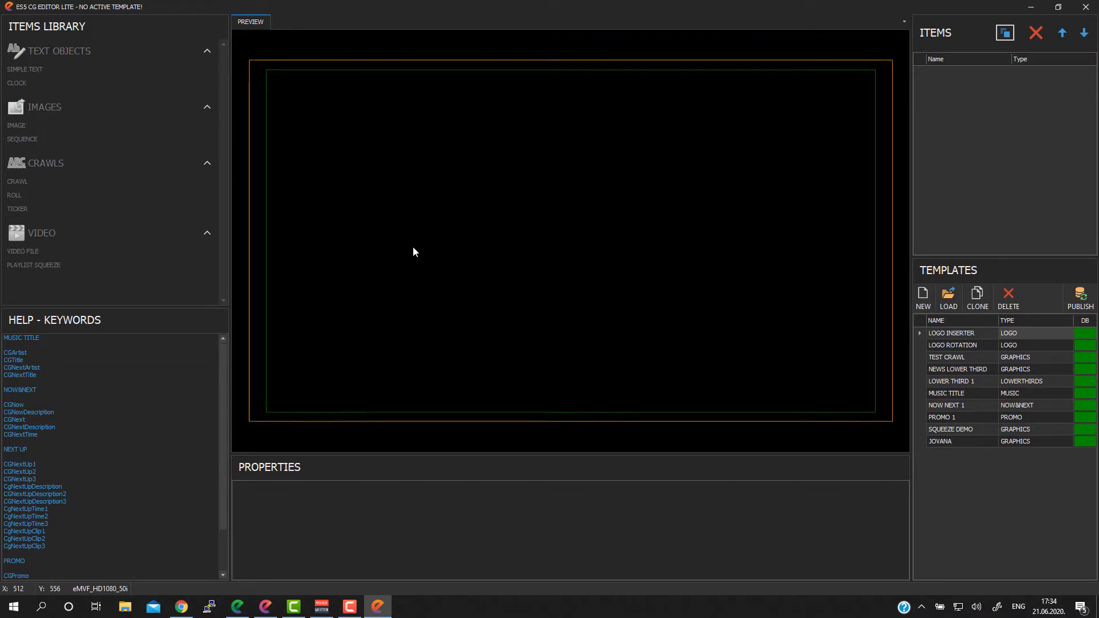
left_click(411, 195)
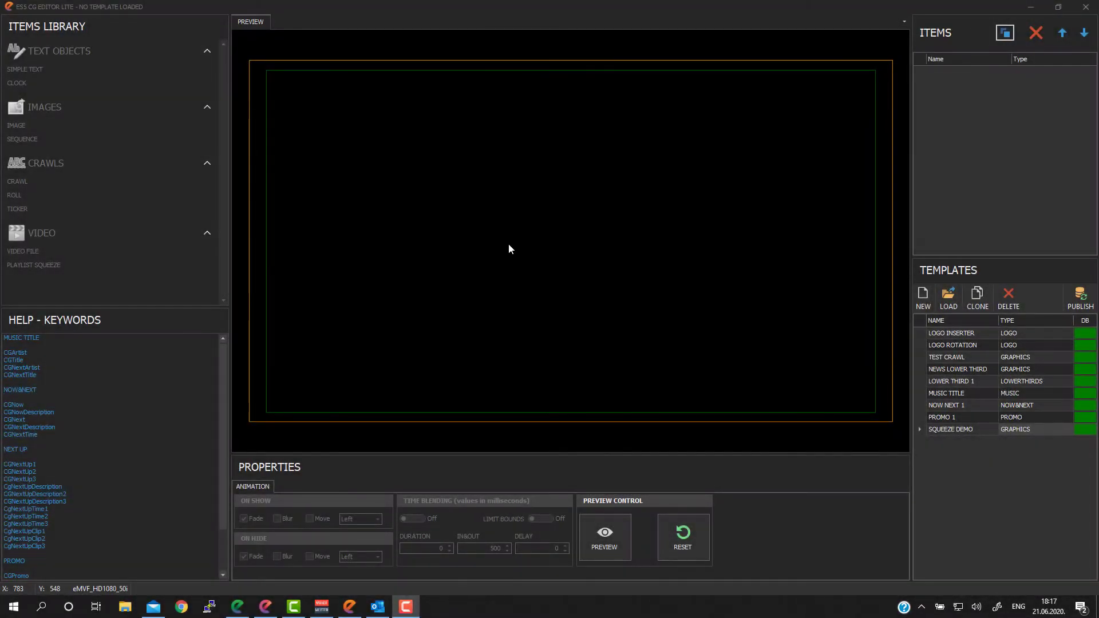
left_click(924, 295)
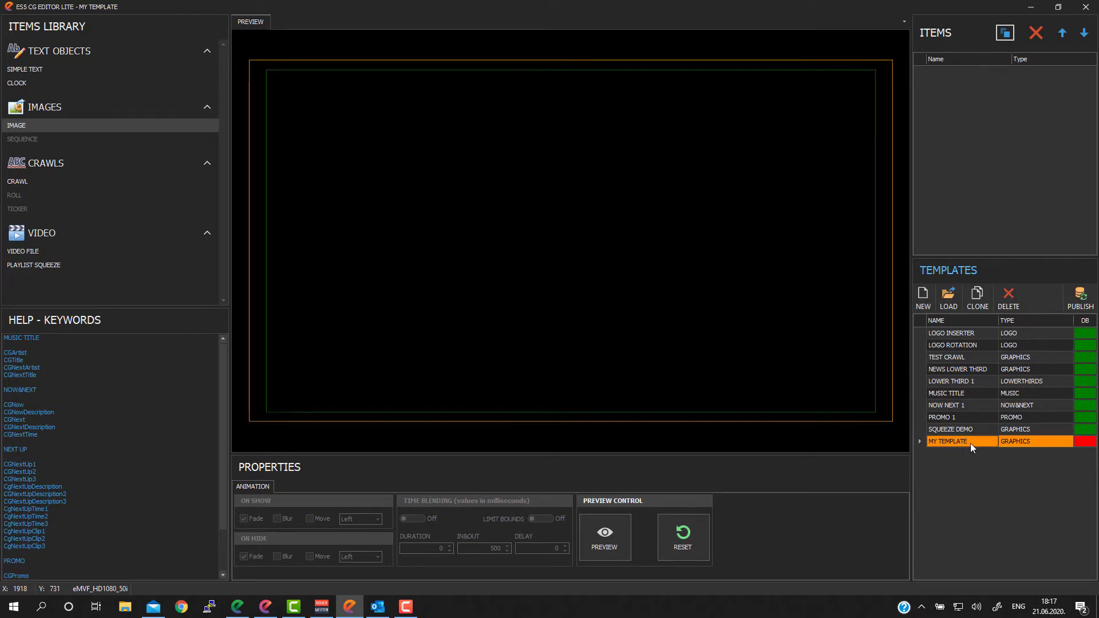
left_click(973, 441)
type("NEW LOGO 1")
left_click(1040, 442)
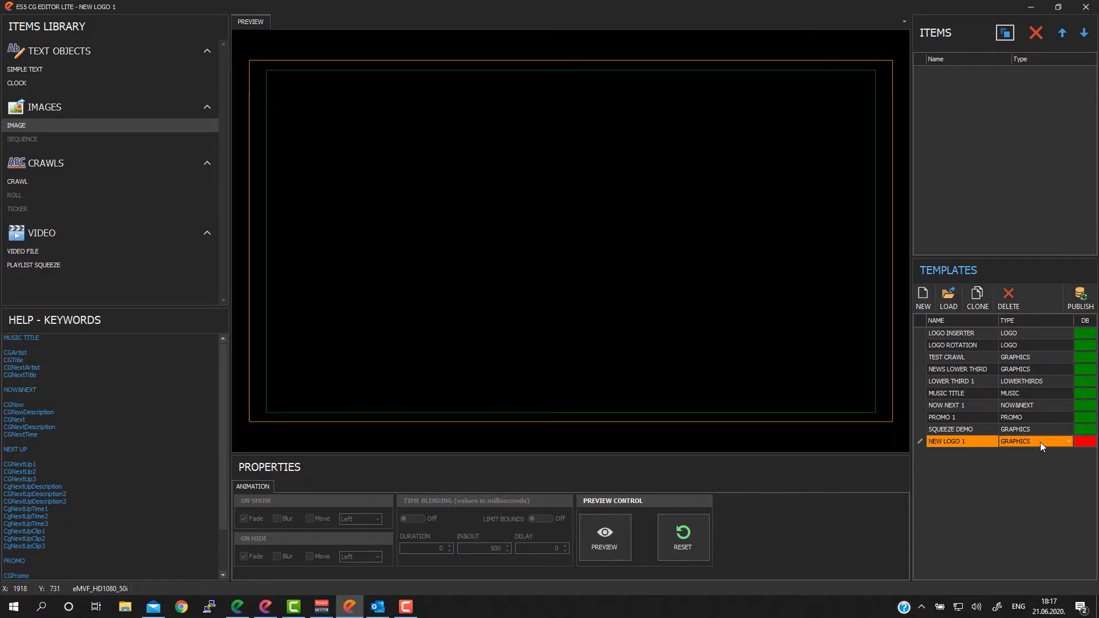
Examine the type options available for the NEW LOGO 1 template, leaving its type unchanged
left_click(1040, 443)
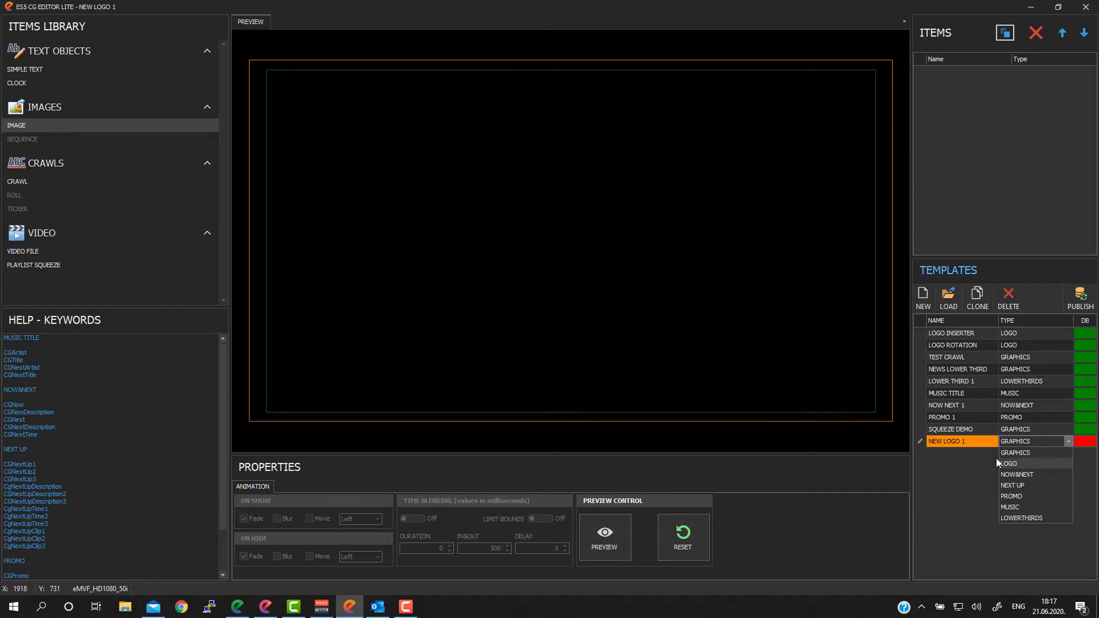
left_click(1031, 451)
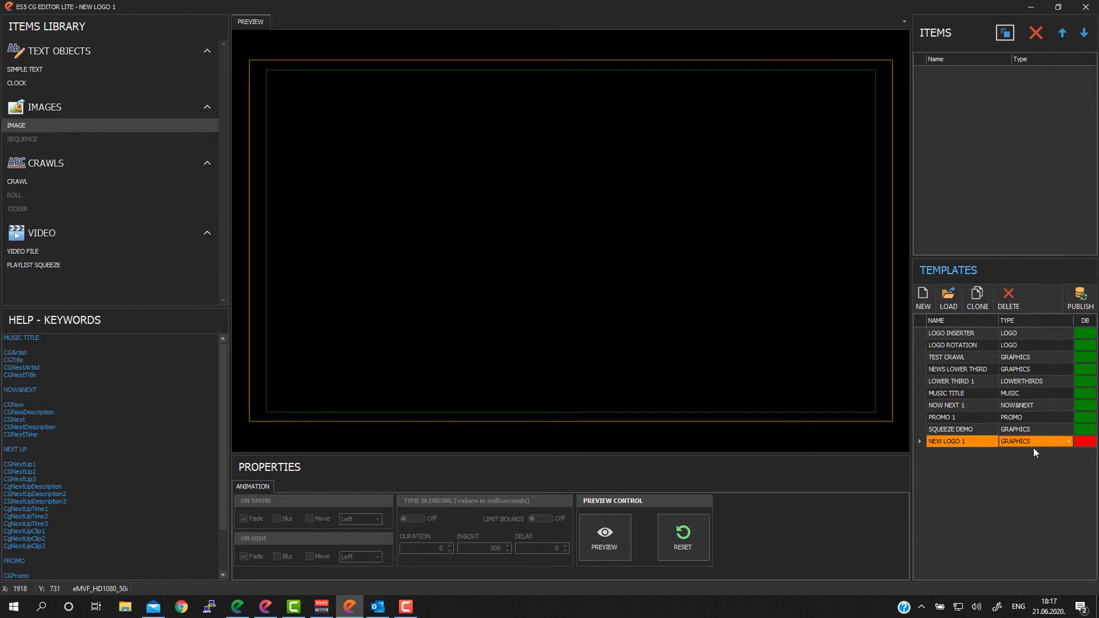
left_click(1064, 441)
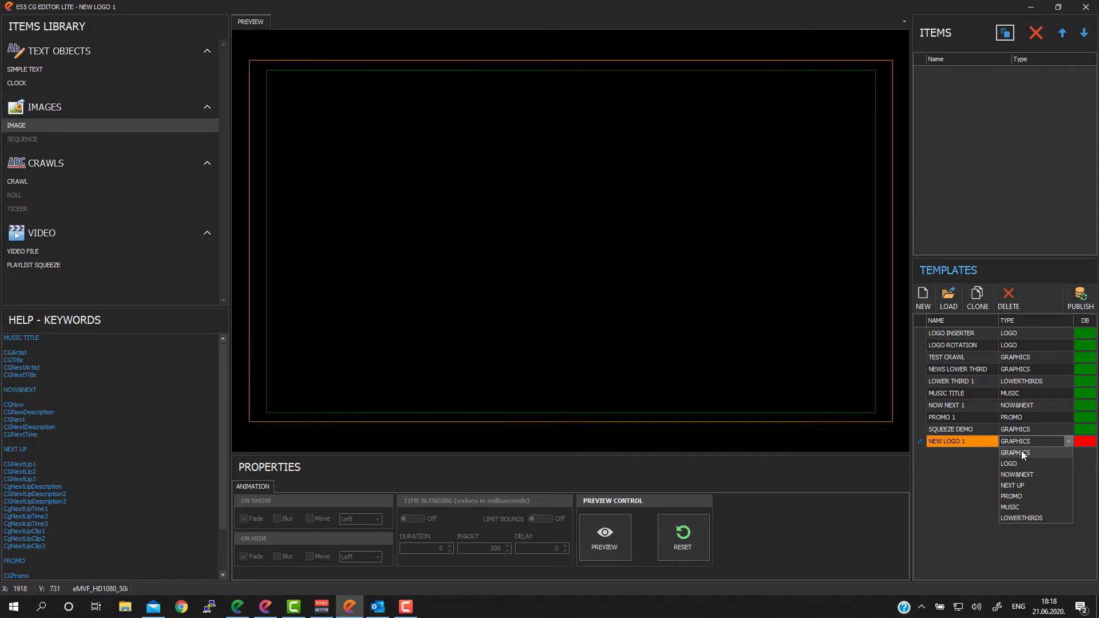
left_click(970, 485)
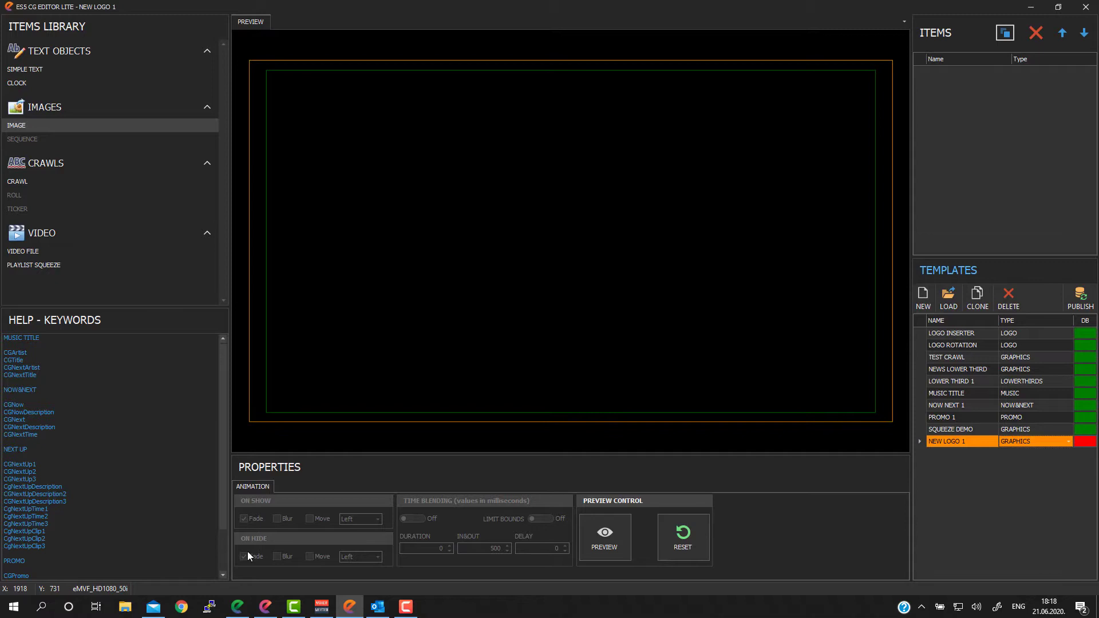
Look at the CG Control template list in ELite Remote Control and recheck the template type options in CG Editor
left_click(237, 606)
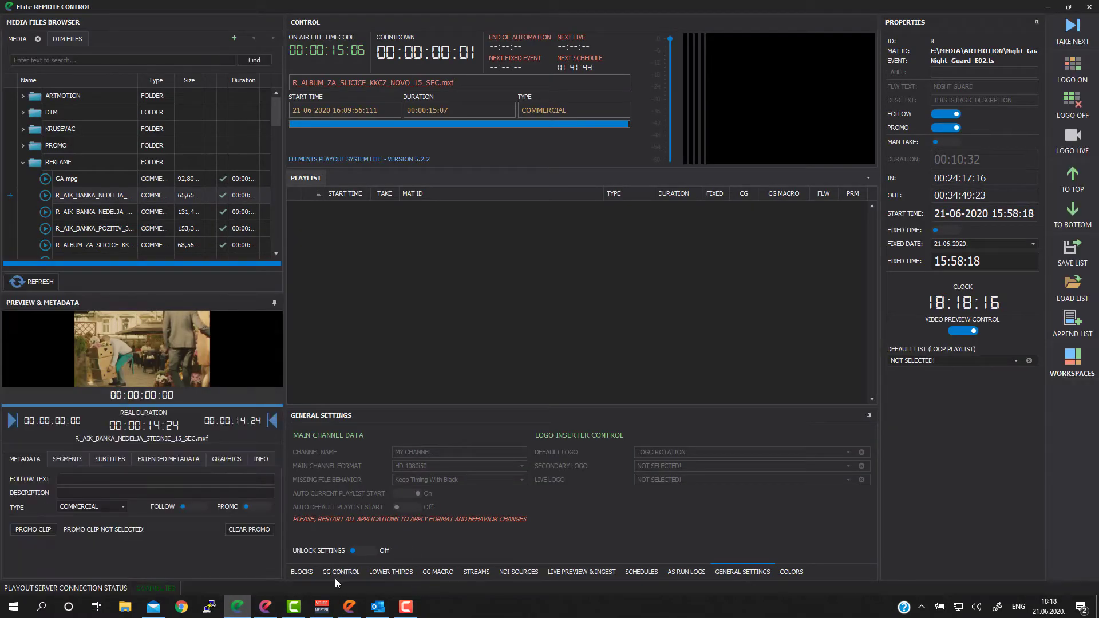
left_click(338, 569)
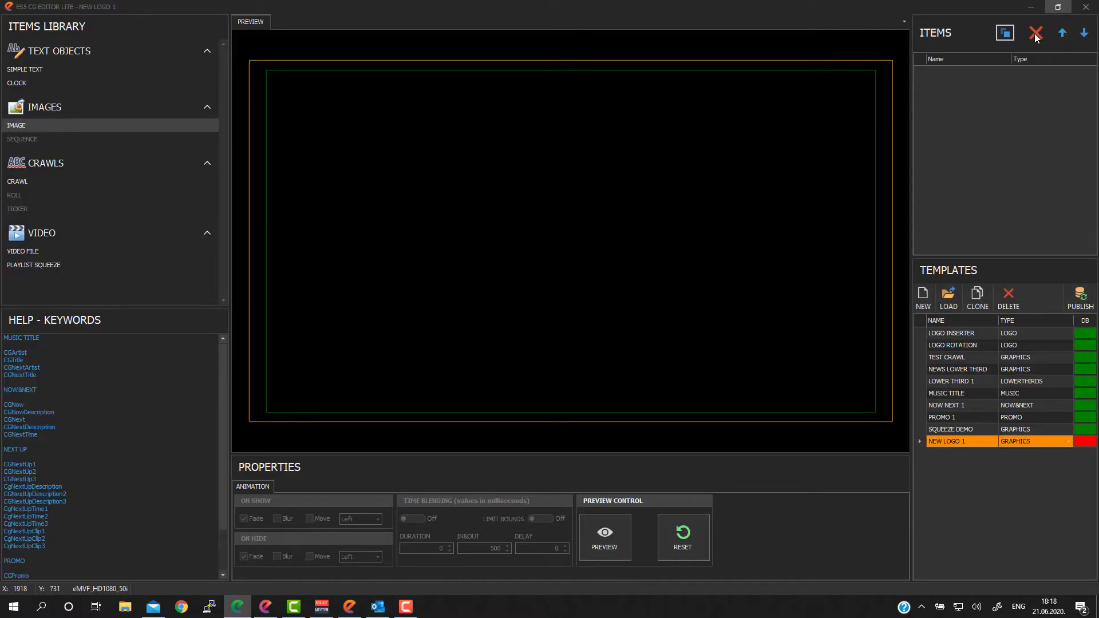
left_click(1048, 6)
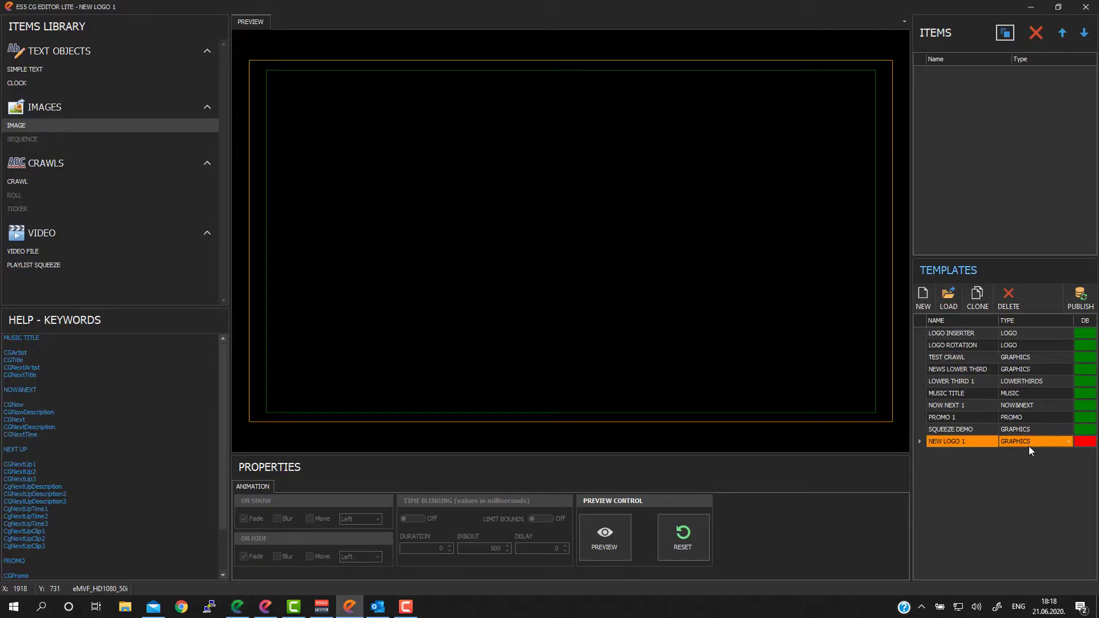
left_click(1031, 443)
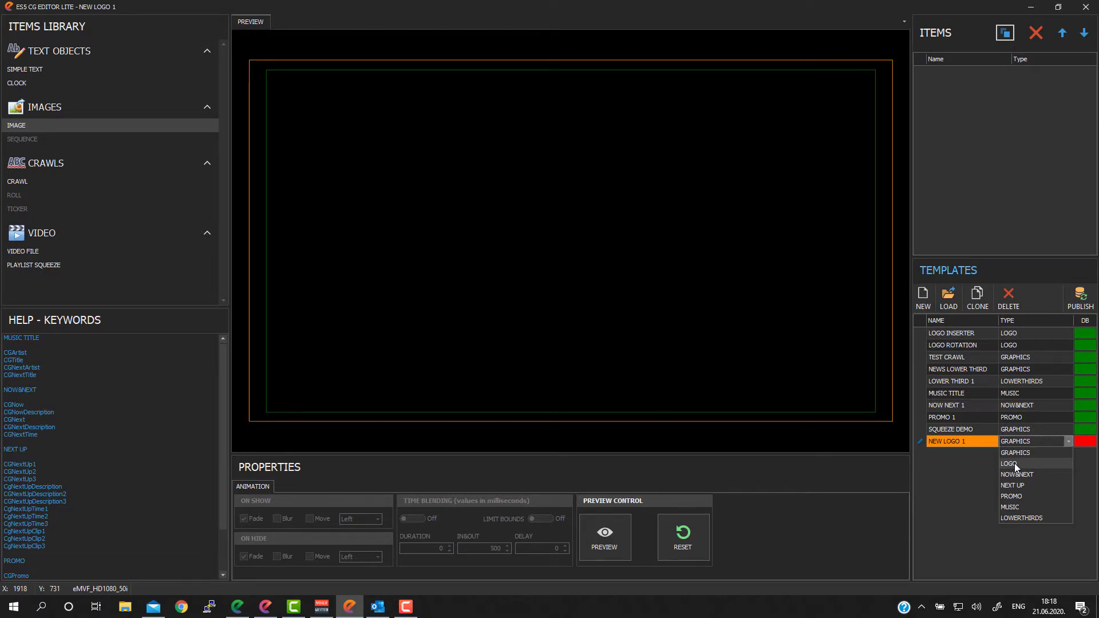
left_click(947, 466)
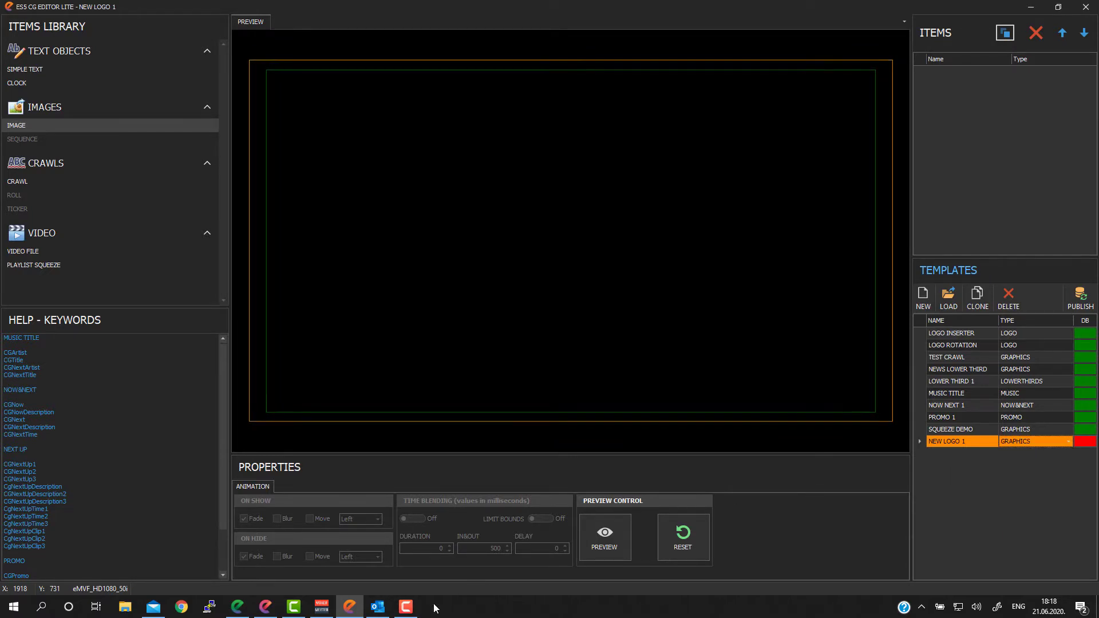
Unlock the general settings in ELite Remote Control and view the available default logo templates
left_click(246, 606)
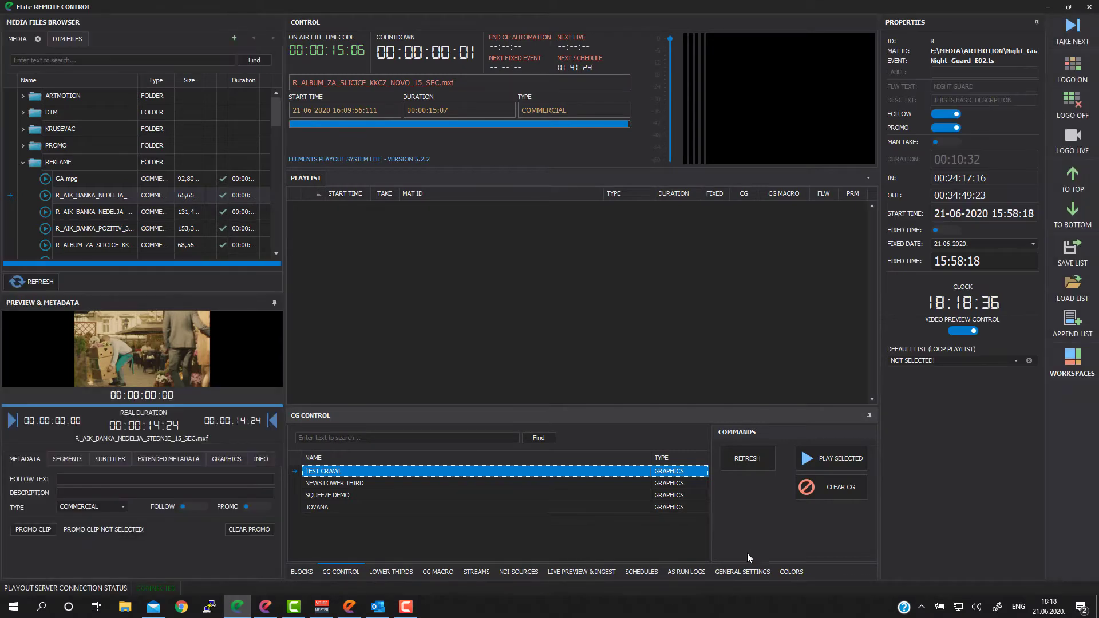
left_click(744, 574)
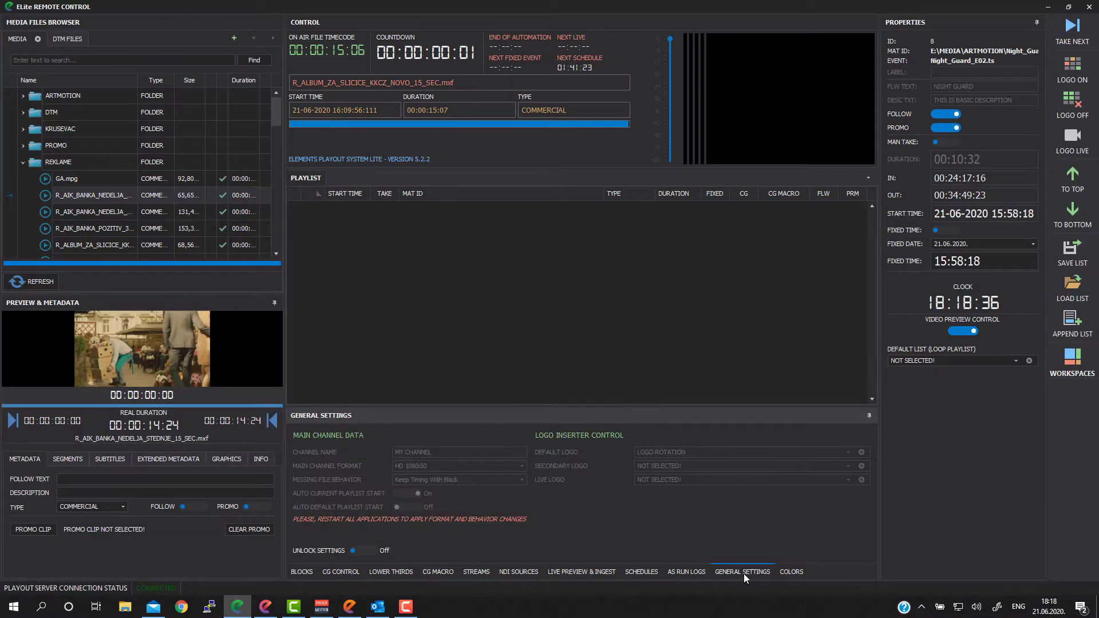
left_click(364, 551)
left_click(685, 451)
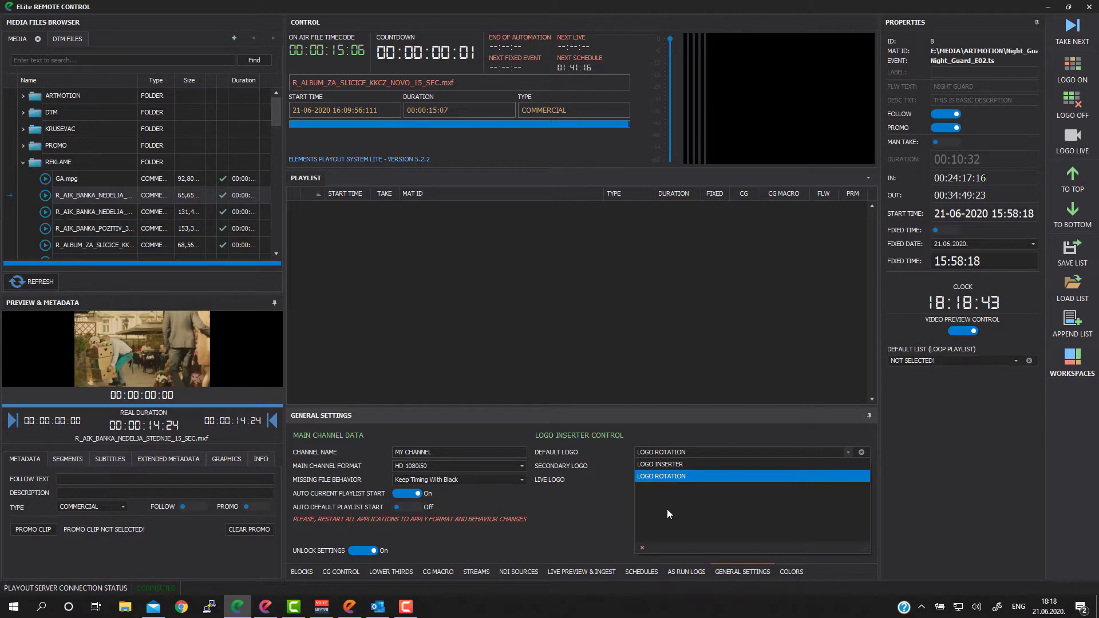
left_click(613, 501)
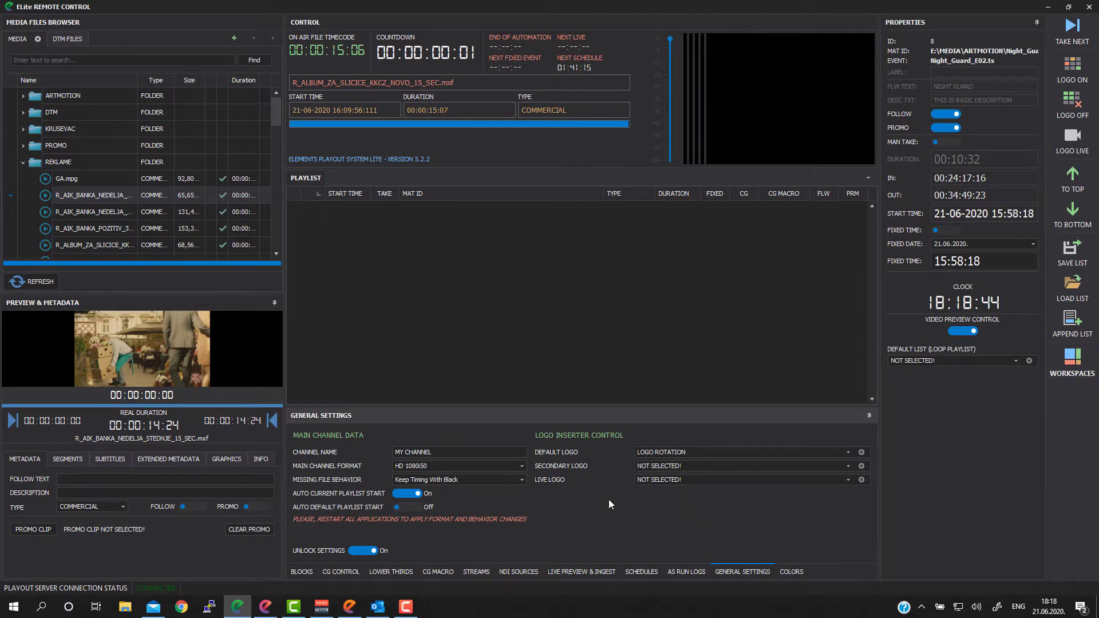
left_click(1046, 8)
Review the remaining template types in CG Editor and view the Lower Thirds section in ELite Remote Control
left_click(1029, 441)
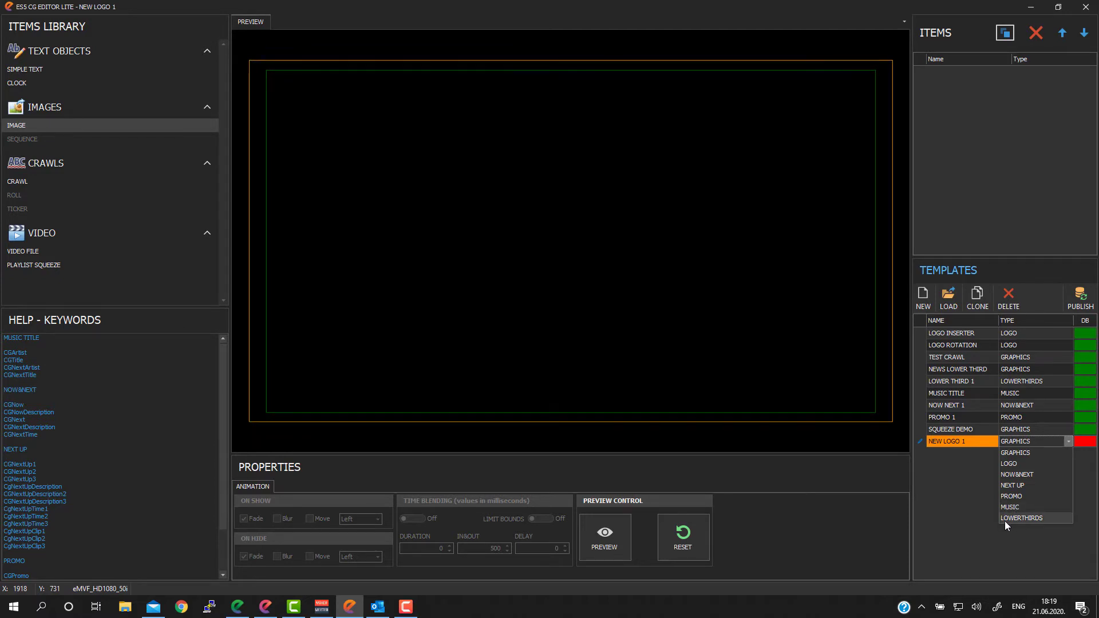
left_click(982, 523)
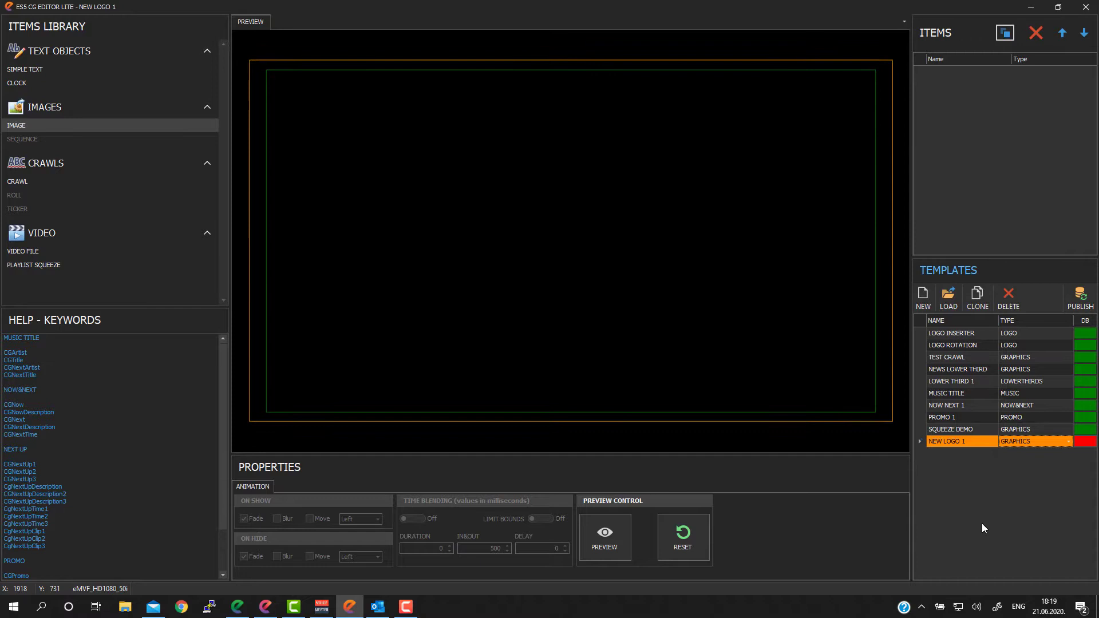
left_click(238, 607)
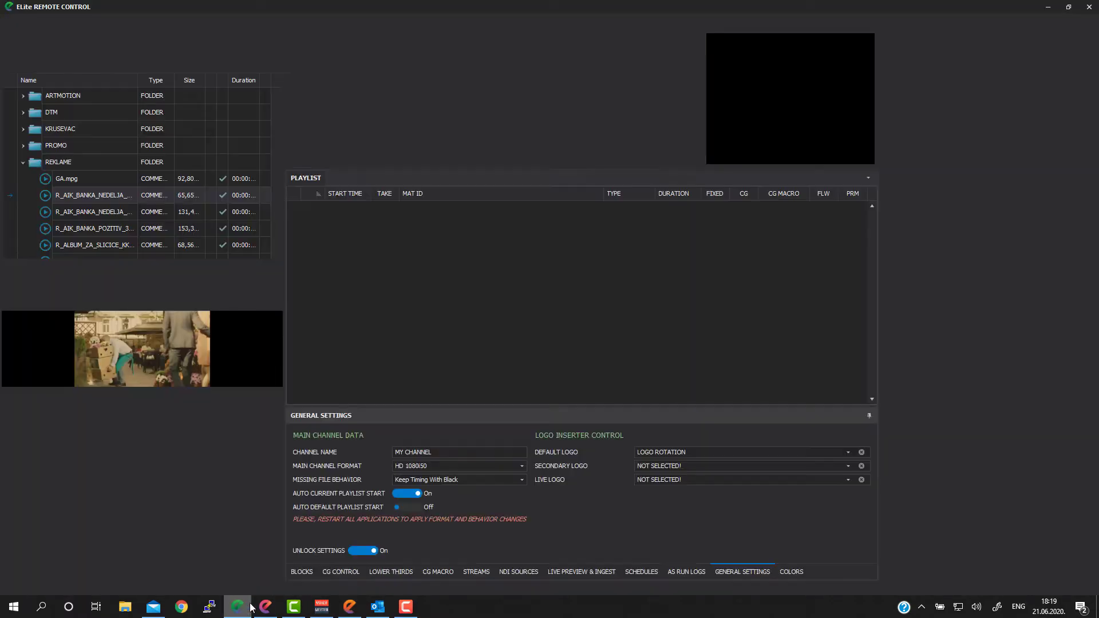
left_click(391, 572)
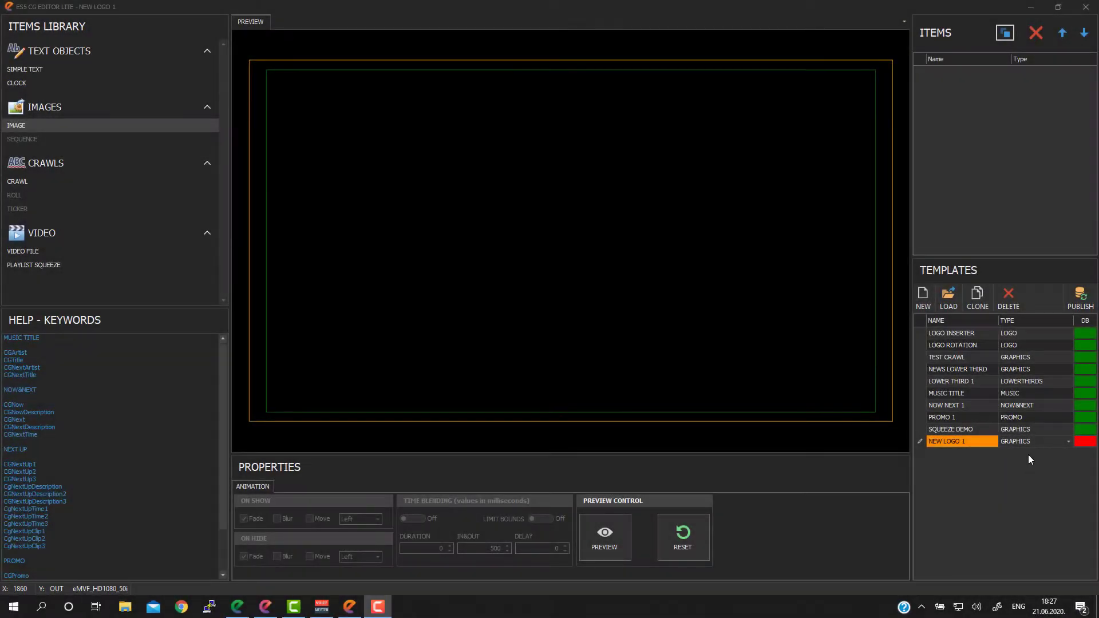
Set the type of the NEW LOGO 1 template to LOGO in CG Editor
left_click(1033, 442)
left_click(1033, 442)
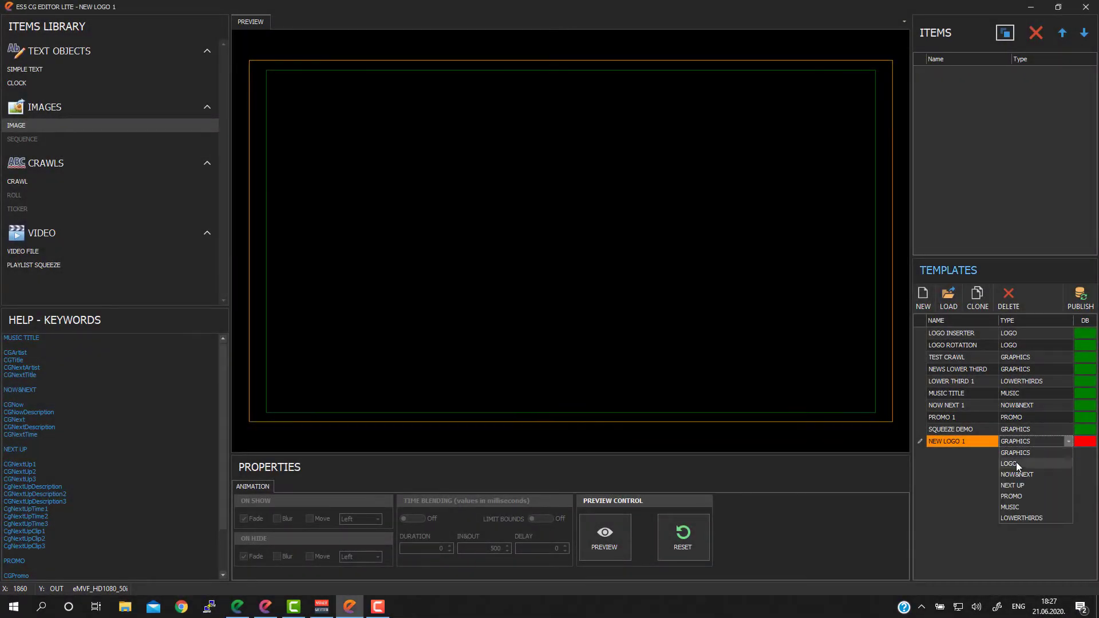
left_click(1016, 462)
left_click(965, 447)
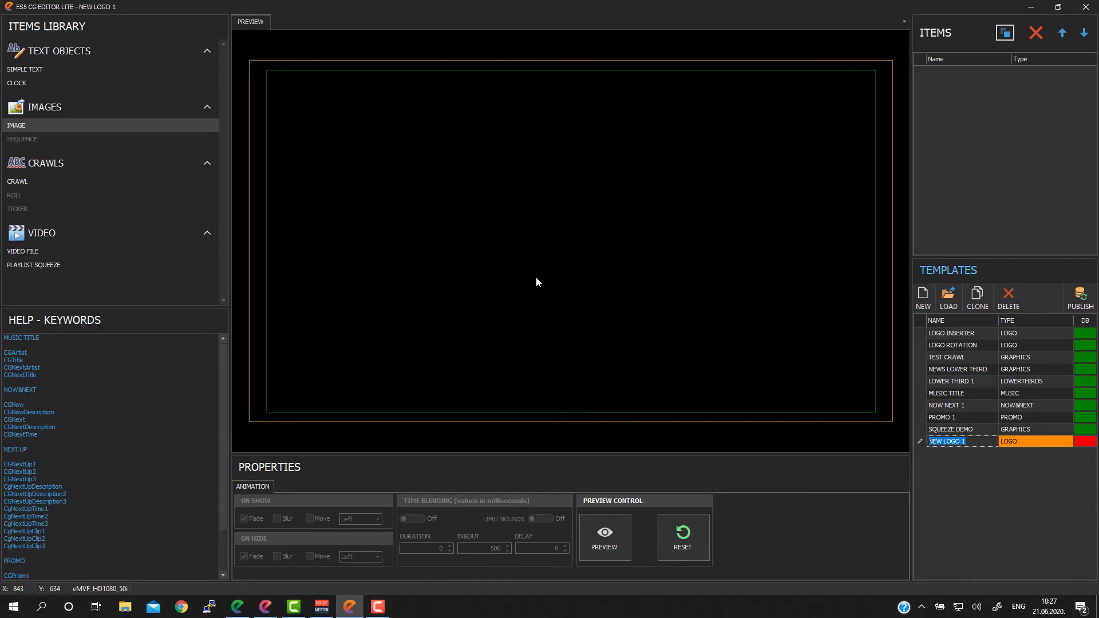
Insert the ELiteLogoPlayout.png image and place it in the canvas's upper-left corner at about X 71, Y 35
left_click(21, 130)
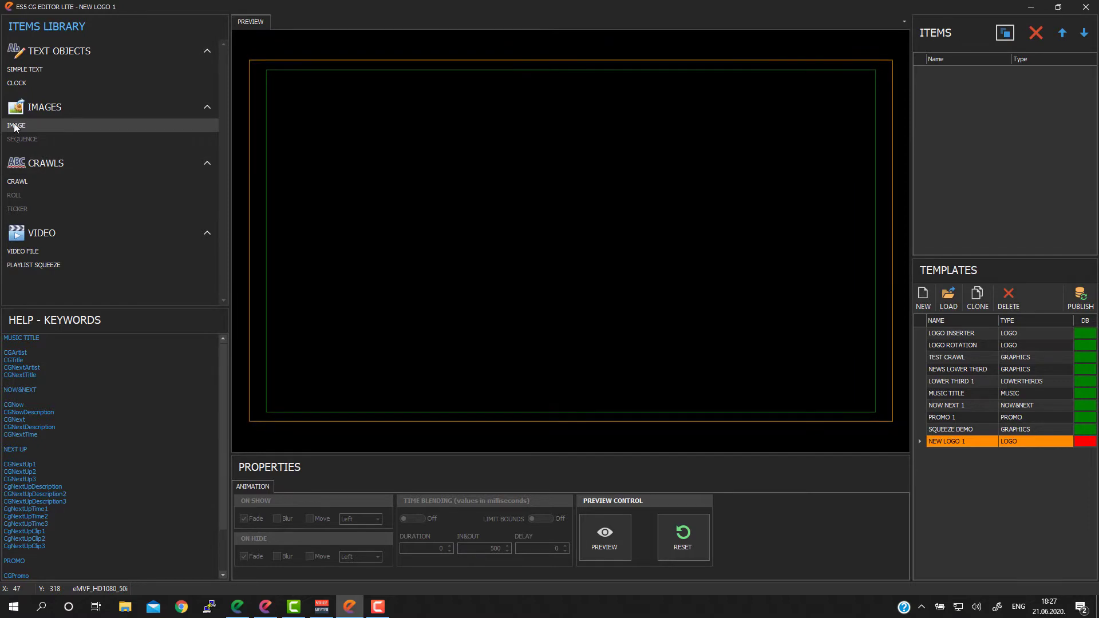
left_click_drag(25, 125, 491, 181)
left_click(473, 218)
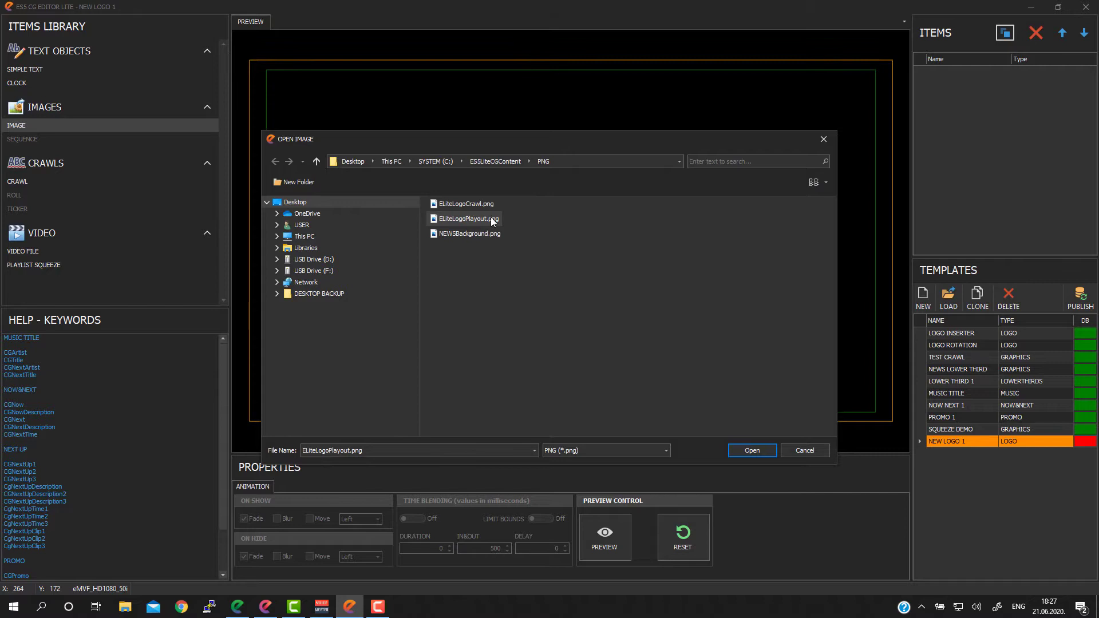
left_click(634, 447)
left_click(625, 447)
left_click(469, 220)
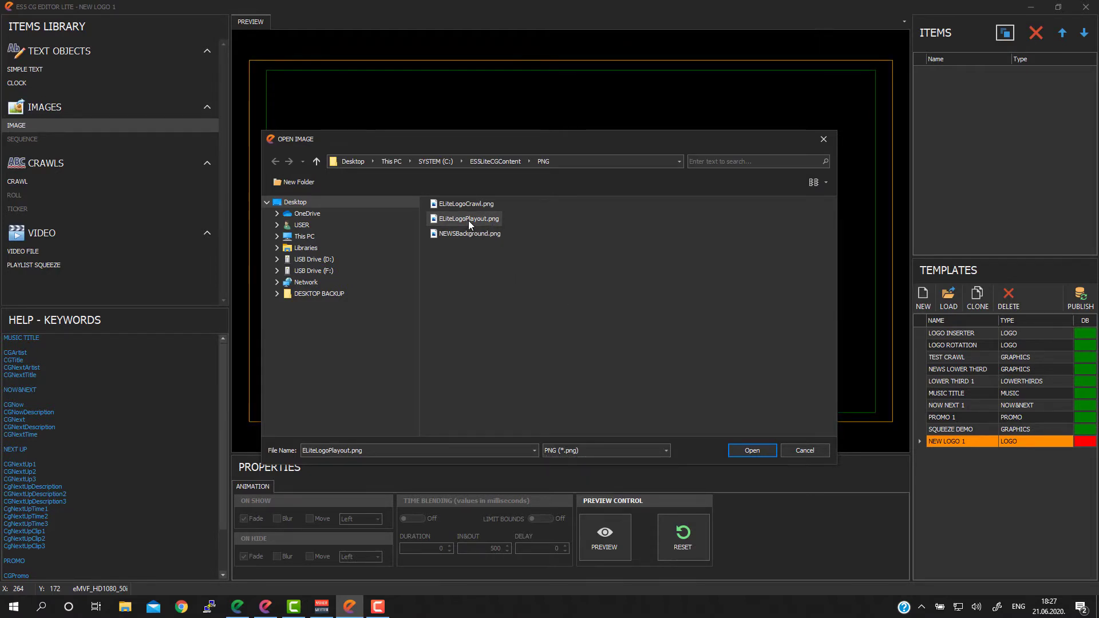
left_click(753, 455)
left_click_drag(421, 166, 275, 109)
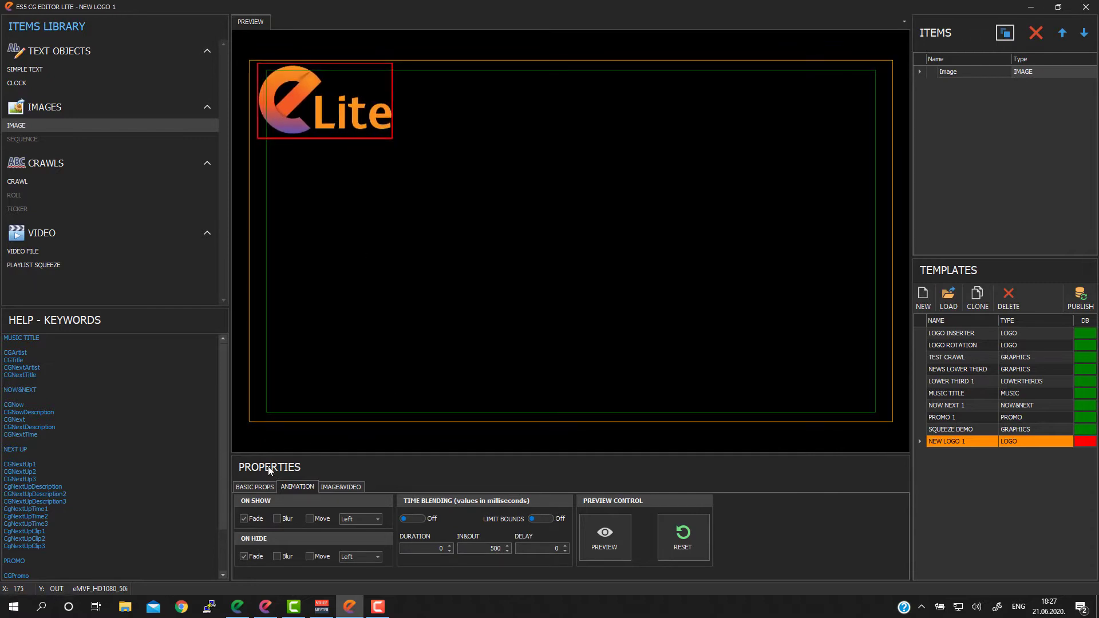
Set the logo image's Size X to 600 and its scale mode to ShrinkToFitAR
left_click(257, 489)
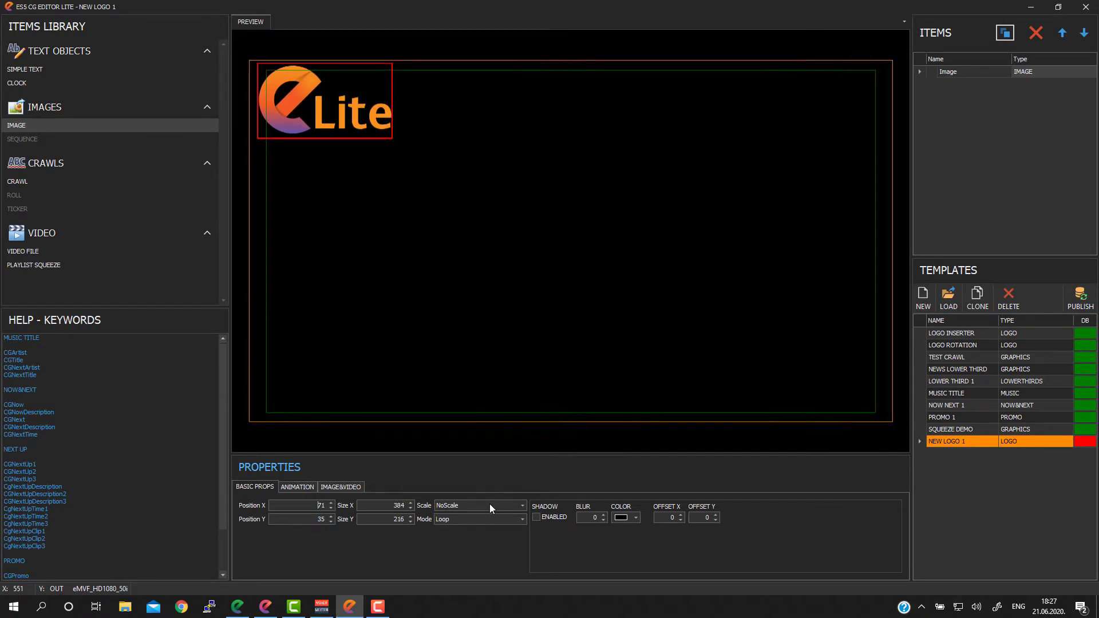
double_click(384, 507)
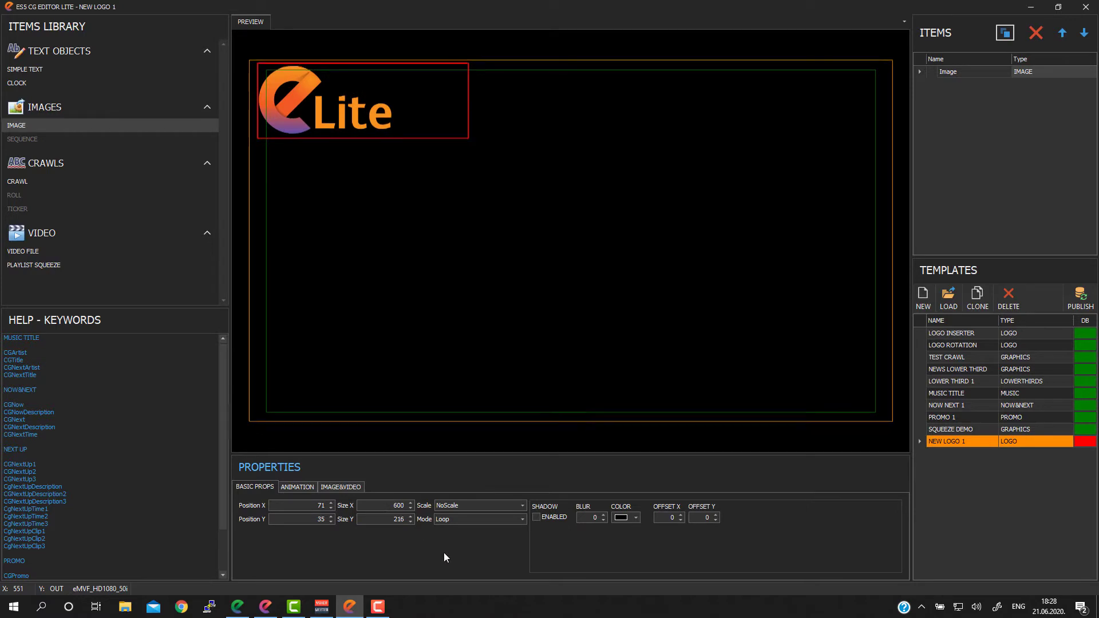
left_click(476, 505)
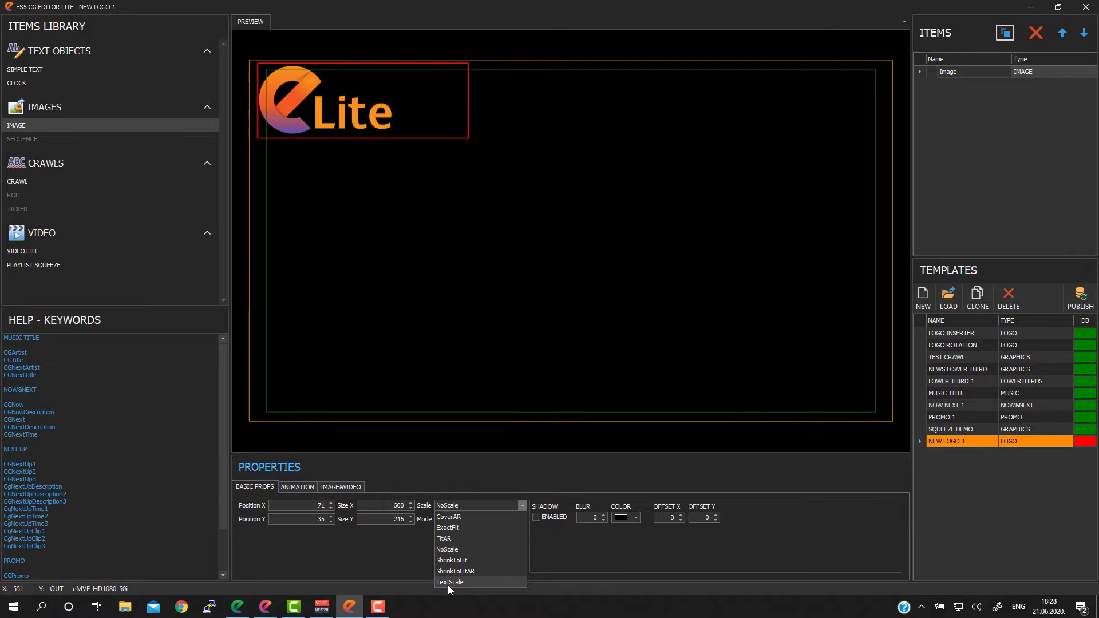
left_click(458, 572)
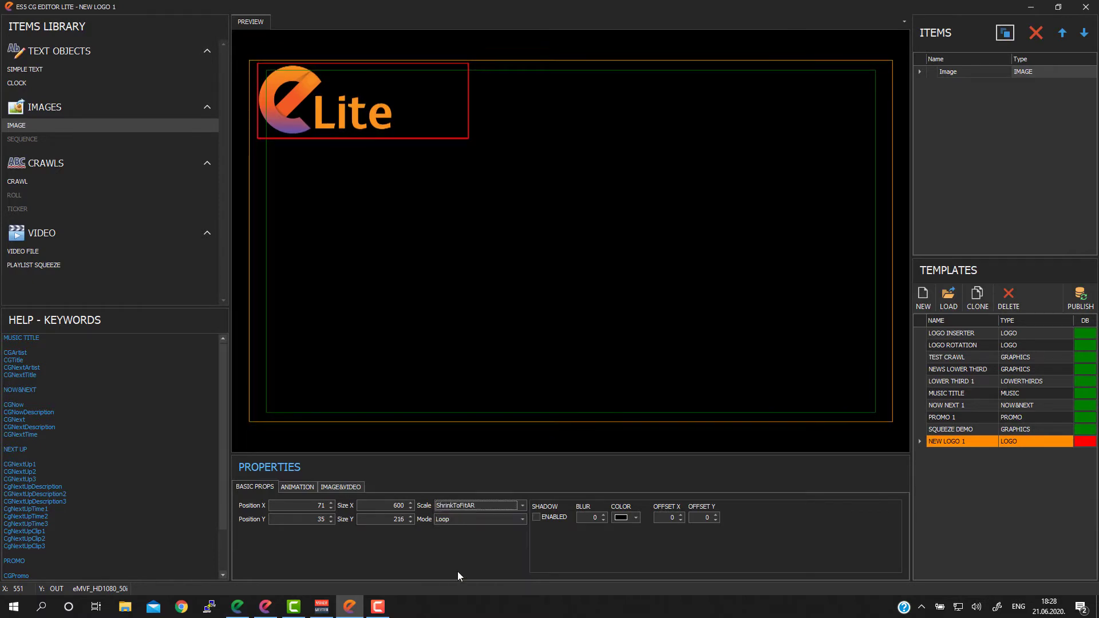
Set the logo image's Size Y to 400 and its scale mode to CoverAR
left_click(386, 519)
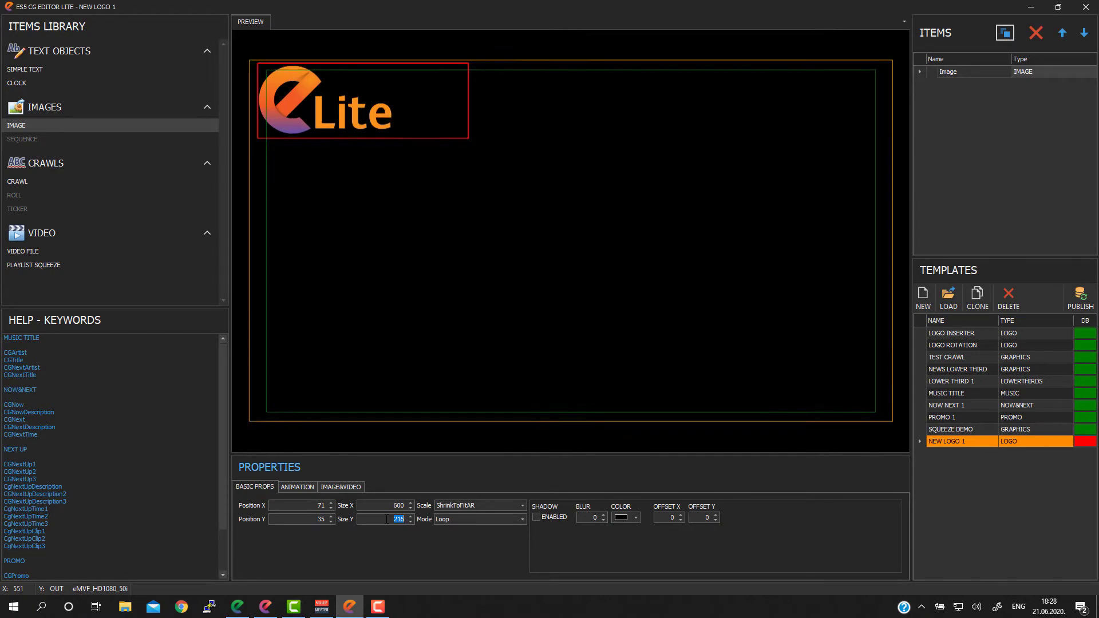
type("400")
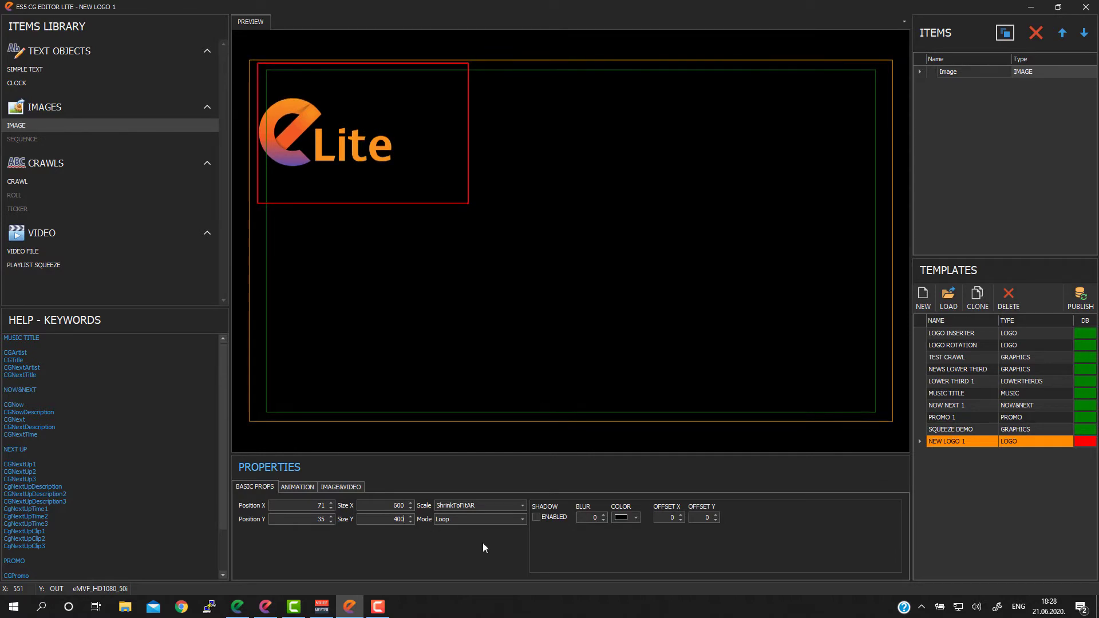
left_click(482, 504)
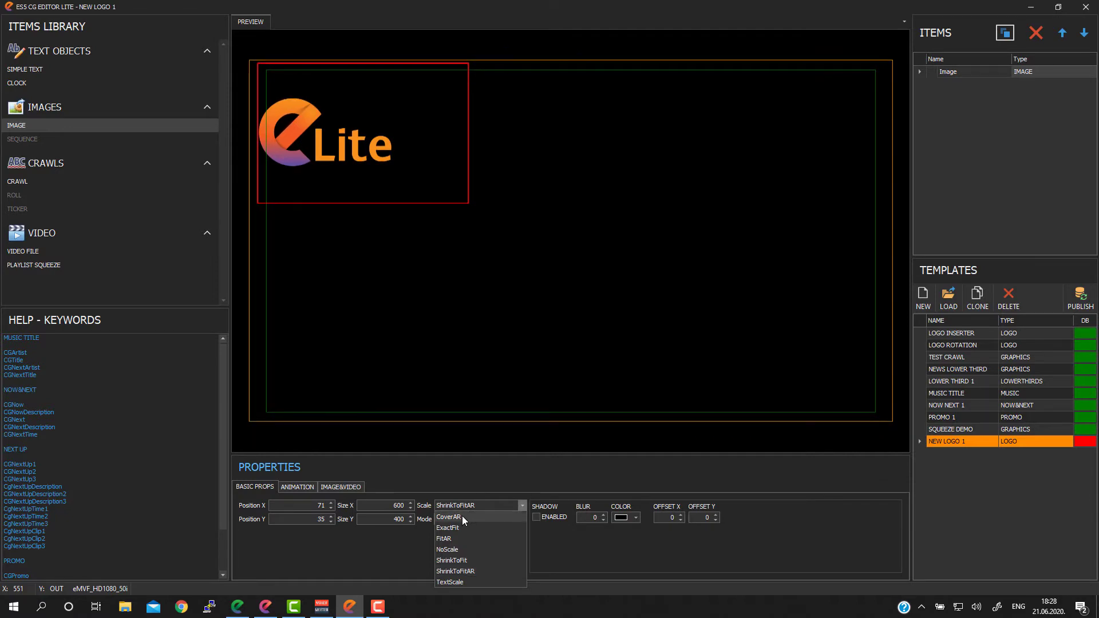
left_click(462, 516)
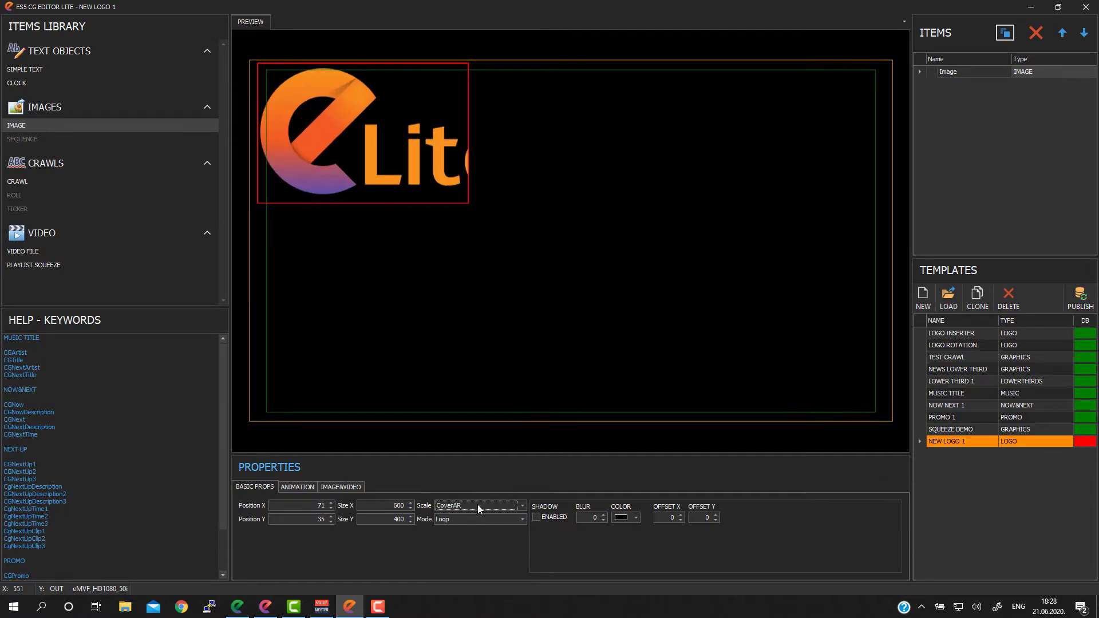
Try the ExactFit scale mode on the logo image and settle on ShrinkToFitAR
left_click(477, 504)
left_click(456, 527)
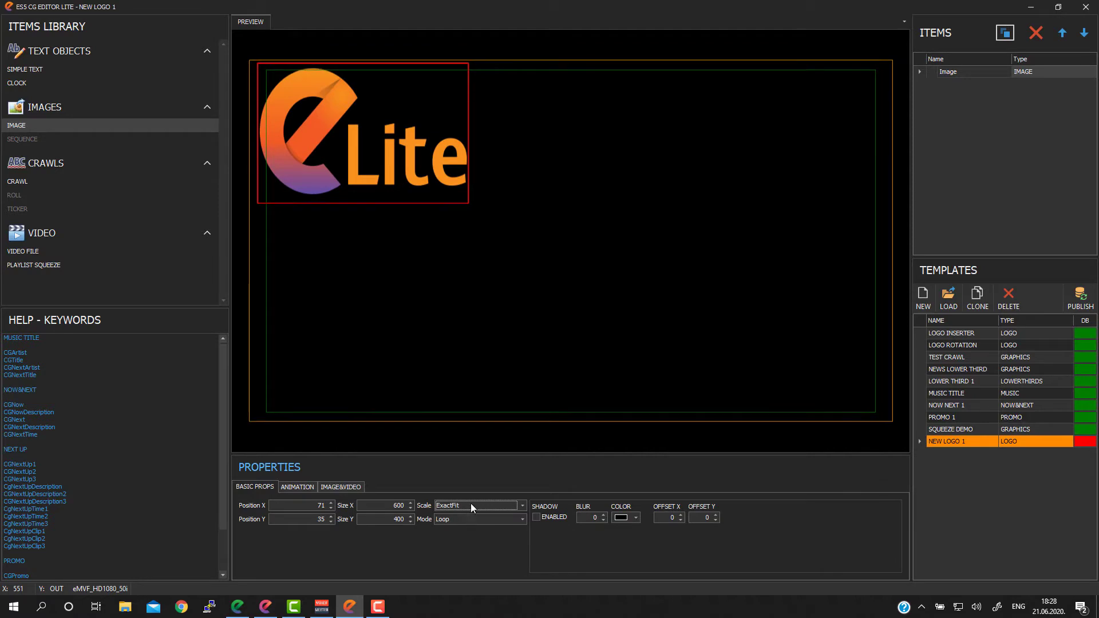
left_click(461, 506)
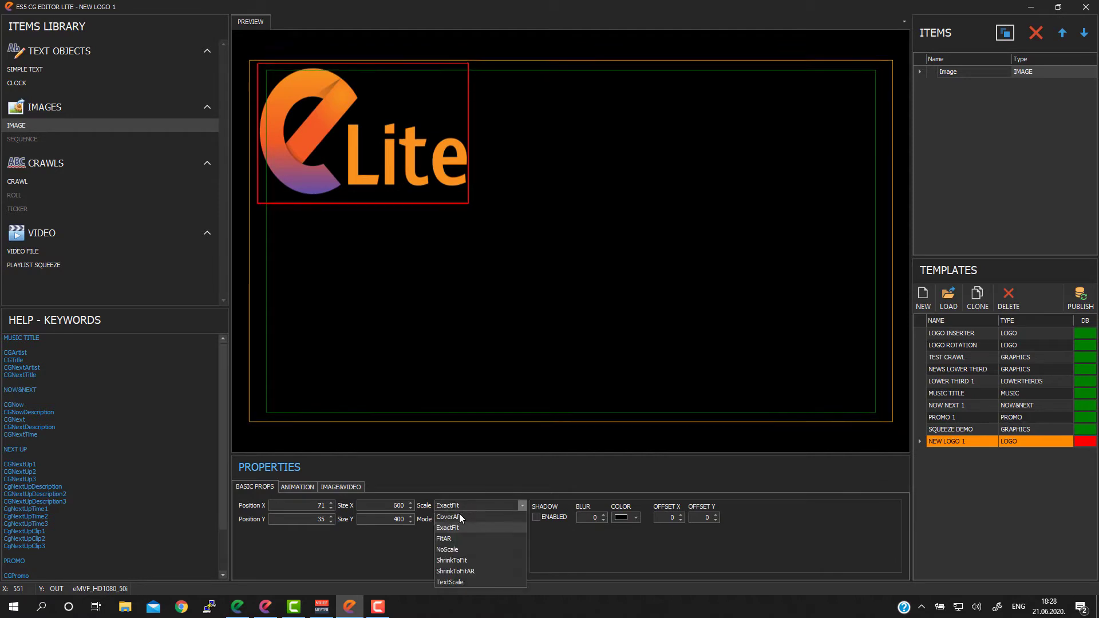
left_click(461, 572)
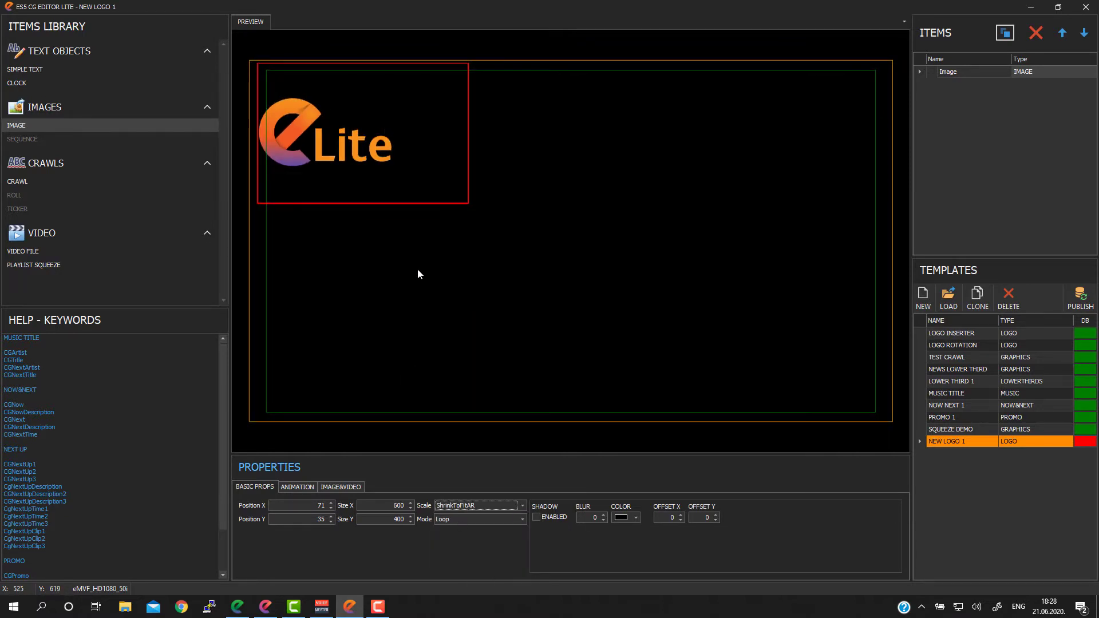
Move the logo image slightly up and right so the logo sits in the upper-left corner of the inner safe area
mouse_move(342, 132)
left_mouse_down()
mouse_move(362, 139)
mouse_move(346, 113)
left_mouse_up()
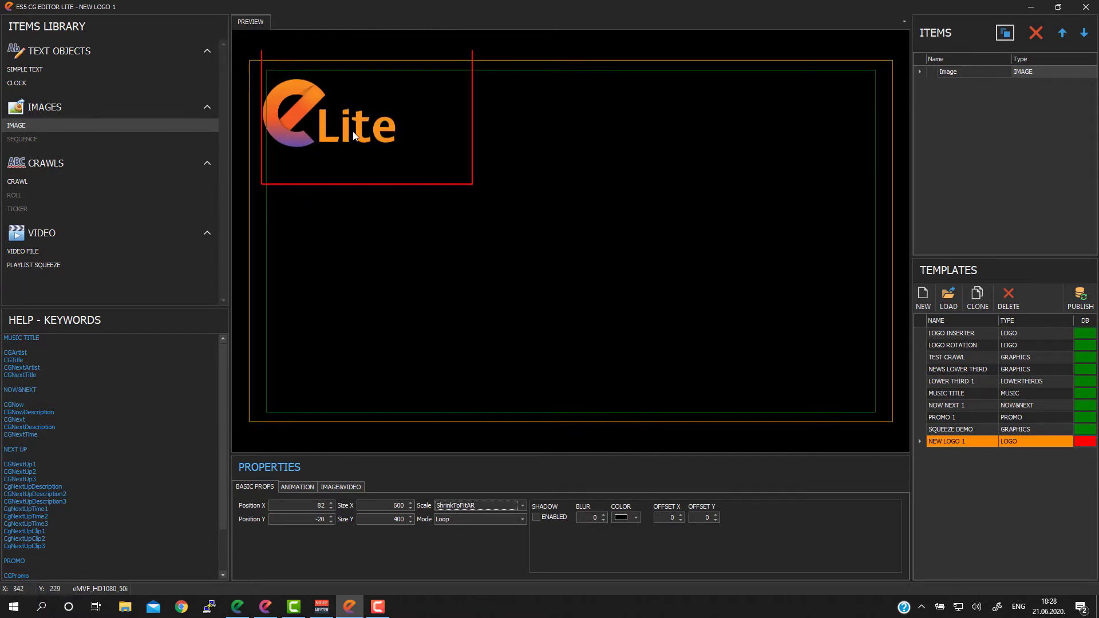
left_click_drag(353, 132, 358, 129)
left_click(379, 238)
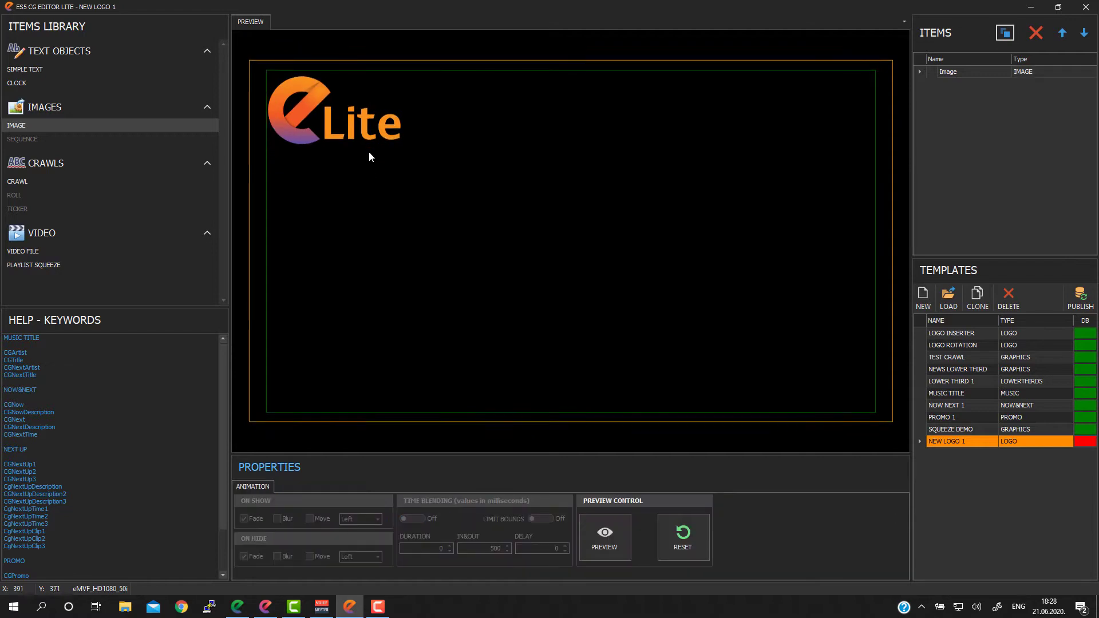
left_click(359, 122)
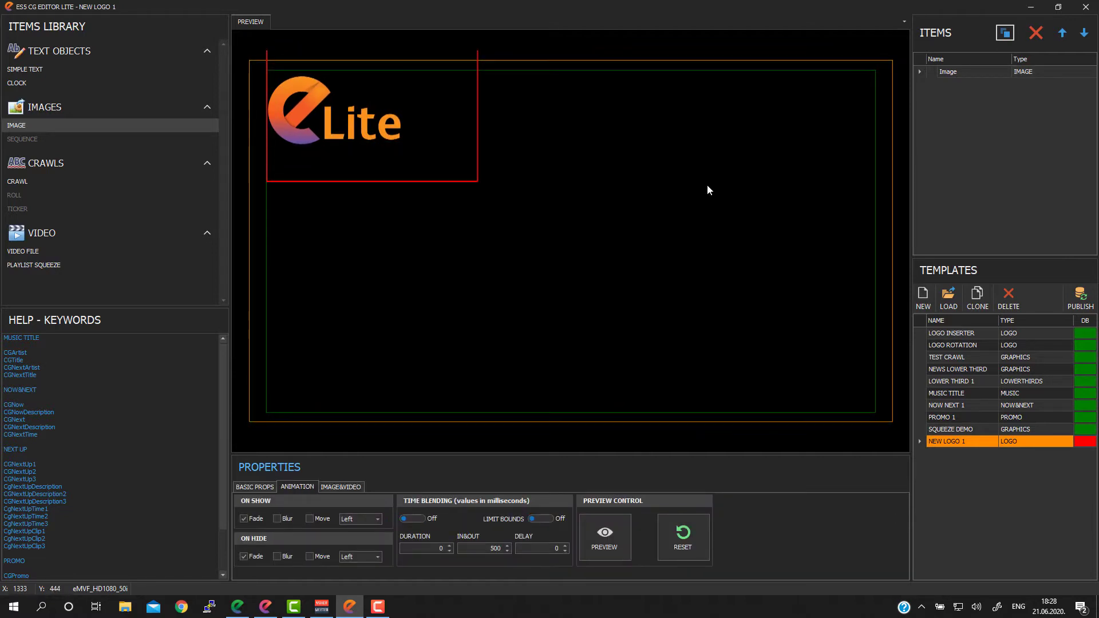
left_click(407, 261)
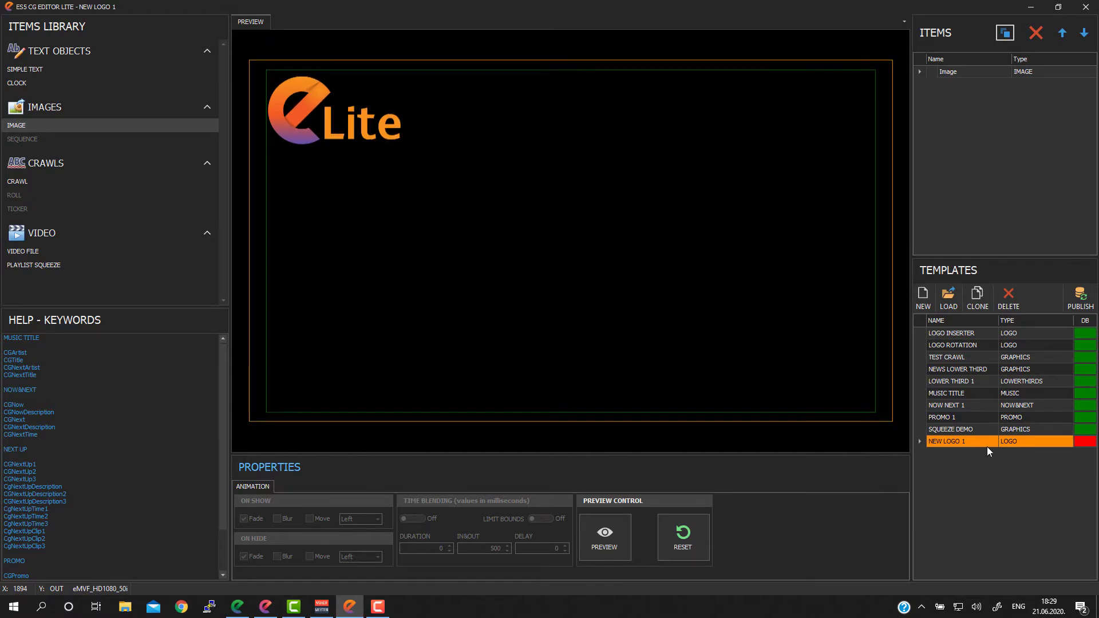
Publish the NEW LOGO 1 template to the database
left_click(966, 442)
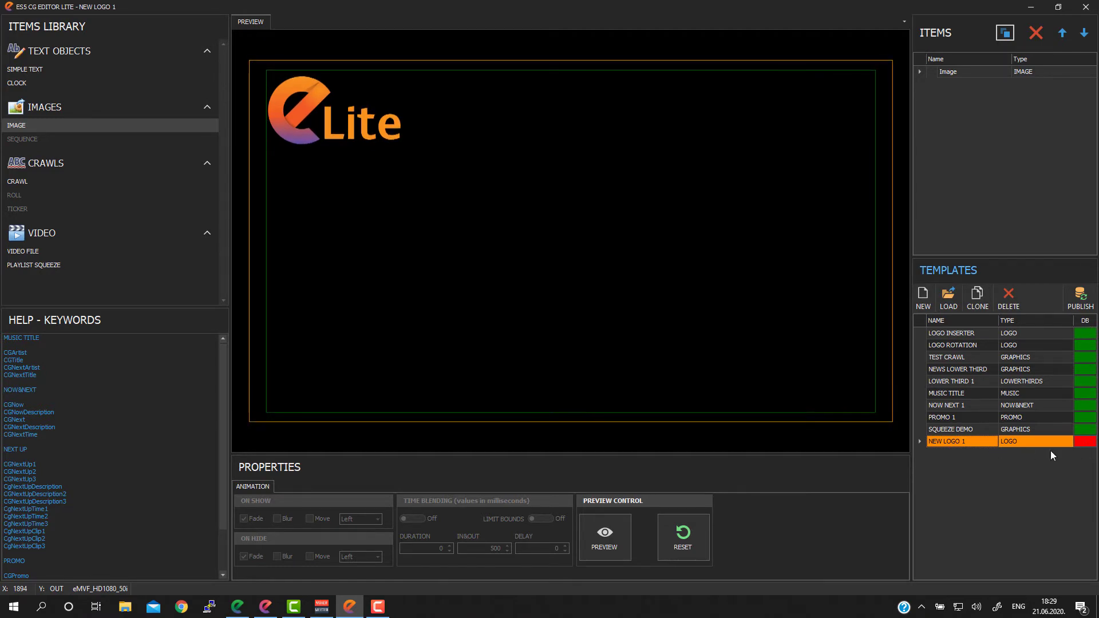
left_click(1088, 442)
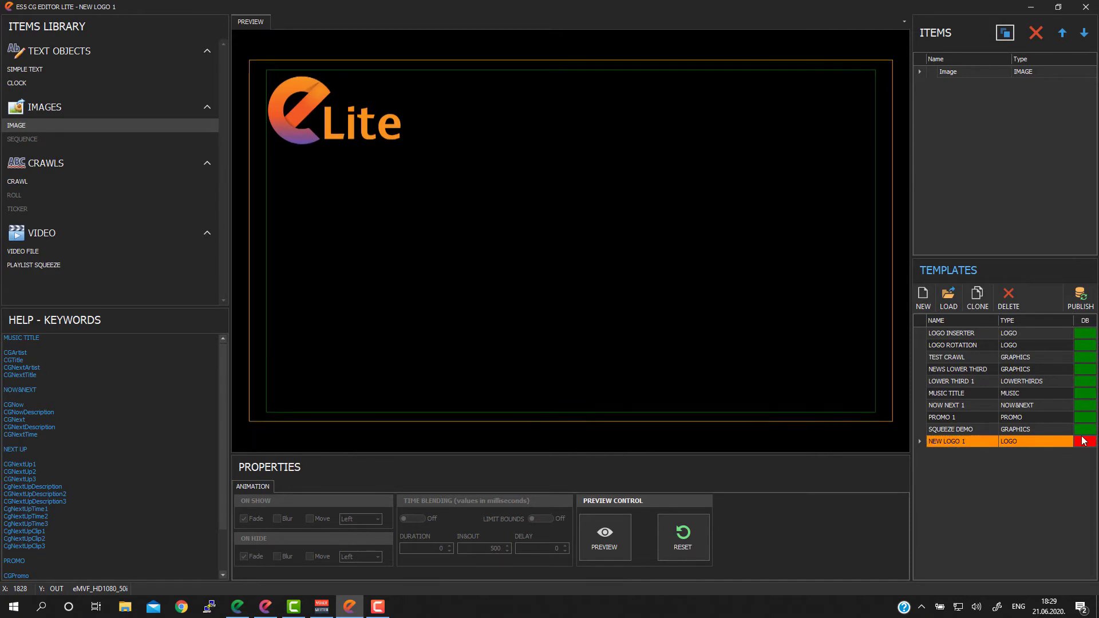
left_click(1078, 307)
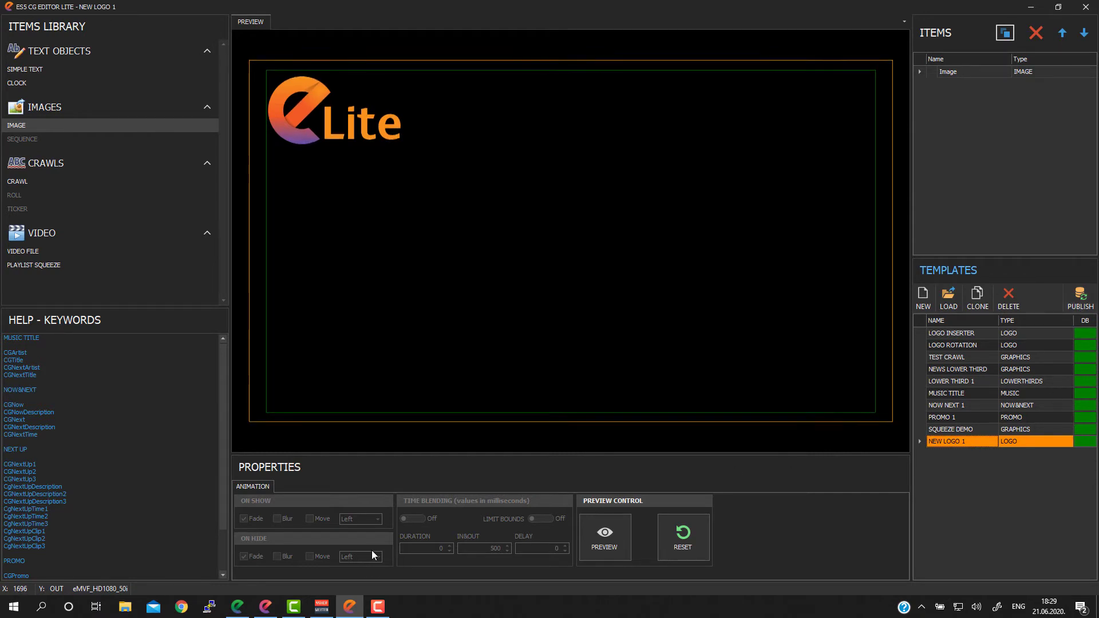
Switch to ELite Remote Control, unlock the general settings and open the default logo choices
left_click(240, 608)
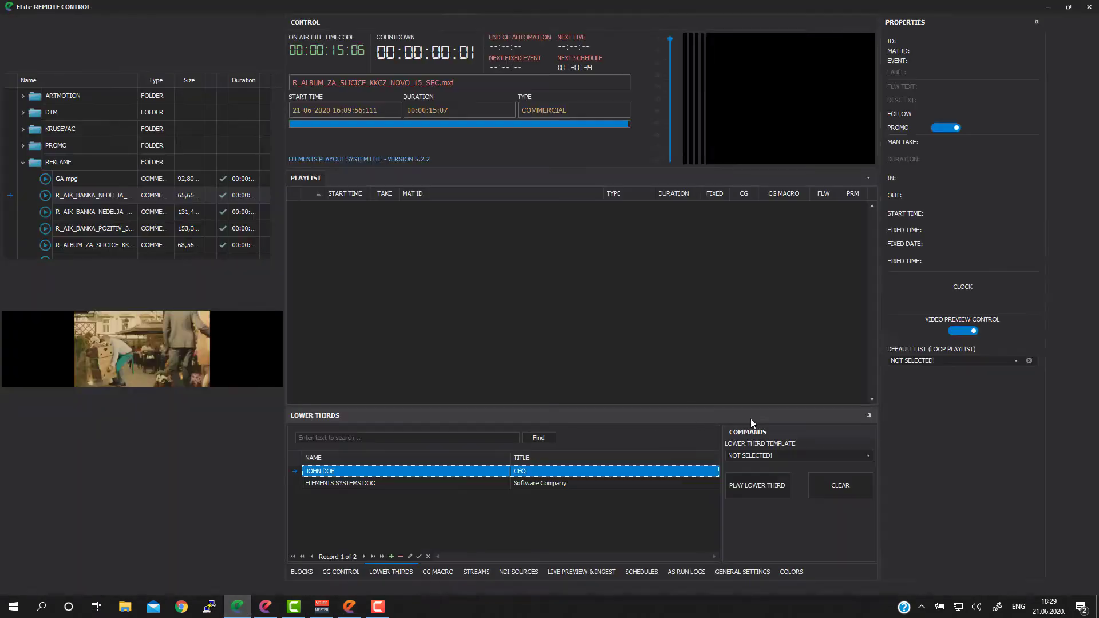
left_click(741, 574)
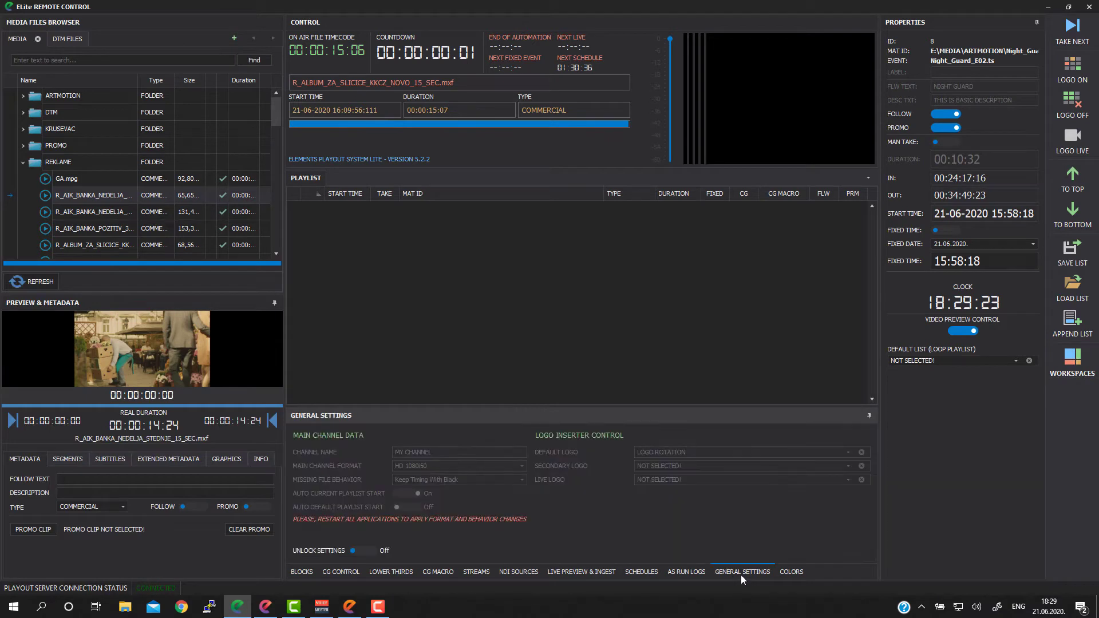
left_click(361, 552)
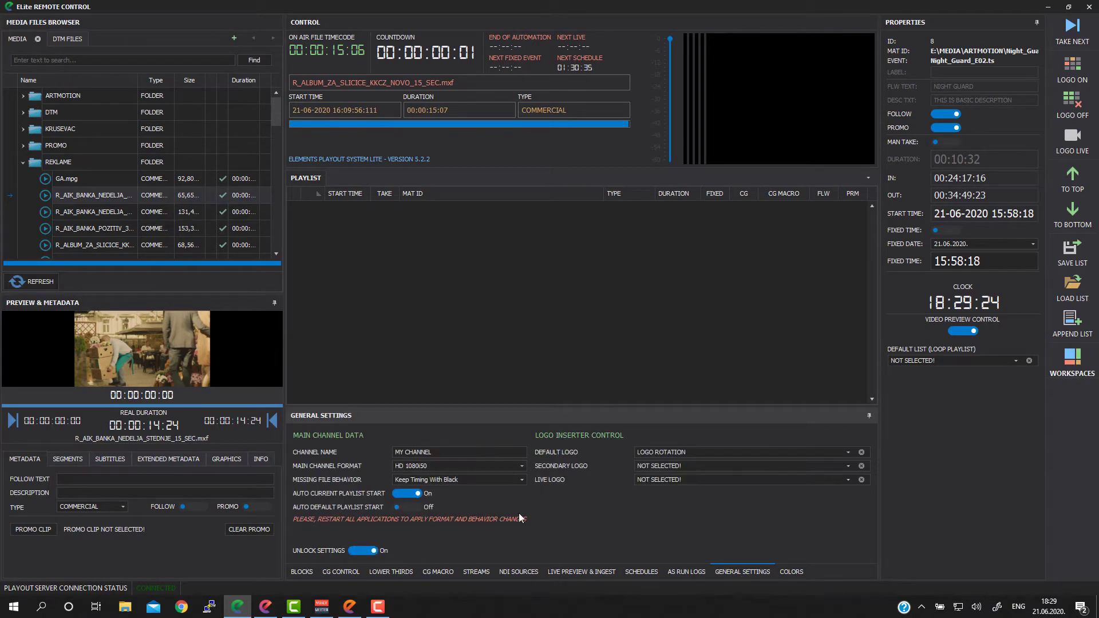
left_click(706, 451)
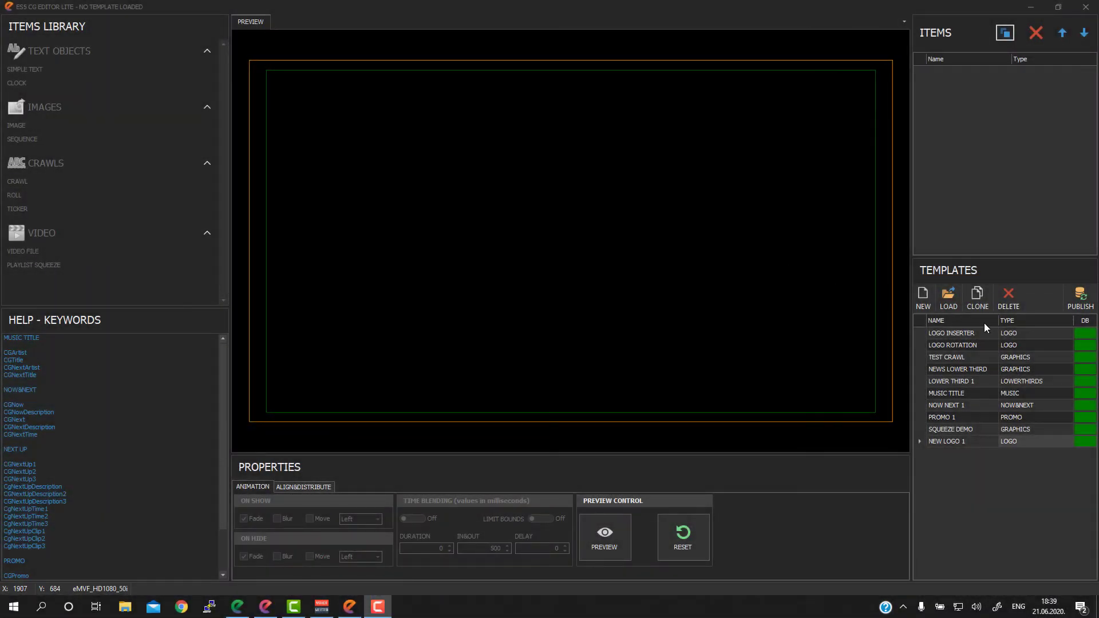
Switch back to CG Editor LITE and create a new template named NEW CRAWL 1
left_click(923, 296)
left_click(963, 452)
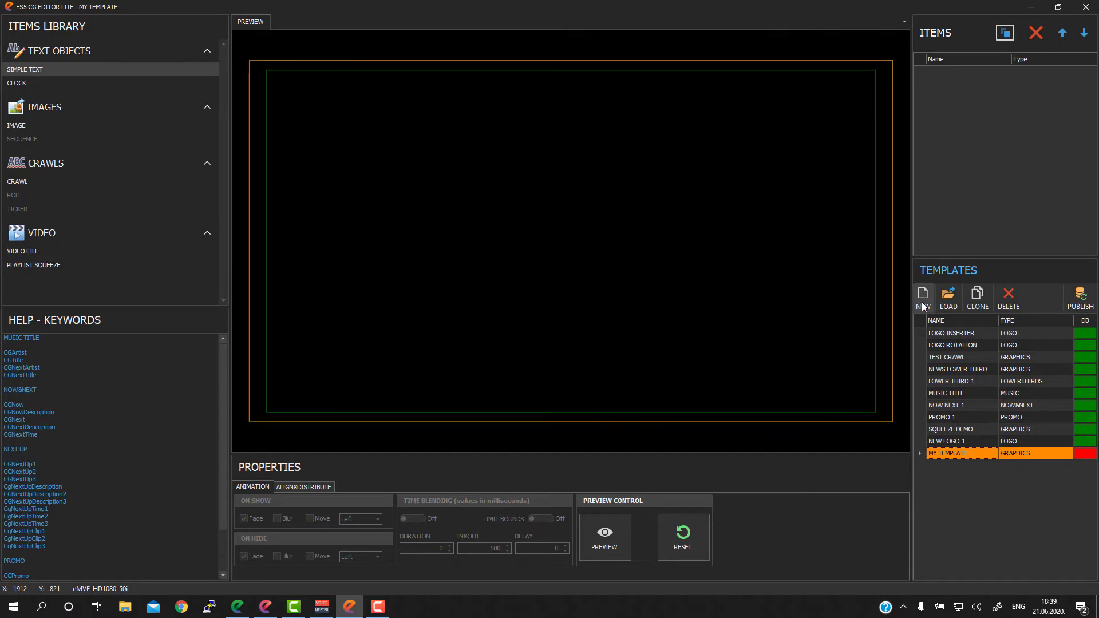
left_click(966, 454)
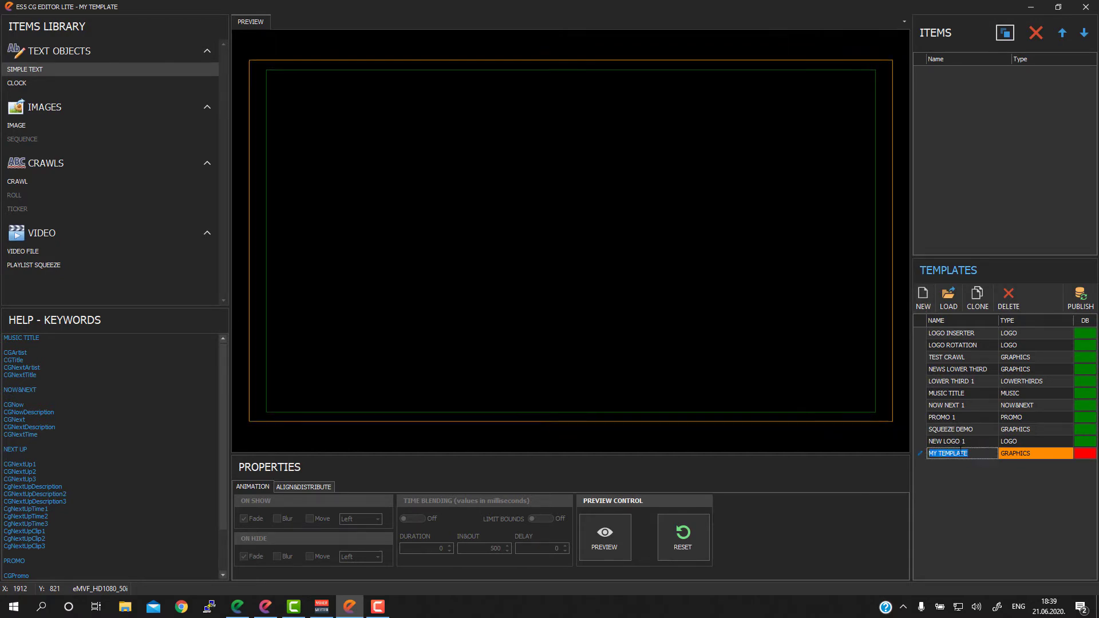
type("NEW CRAWL 1")
key("Return")
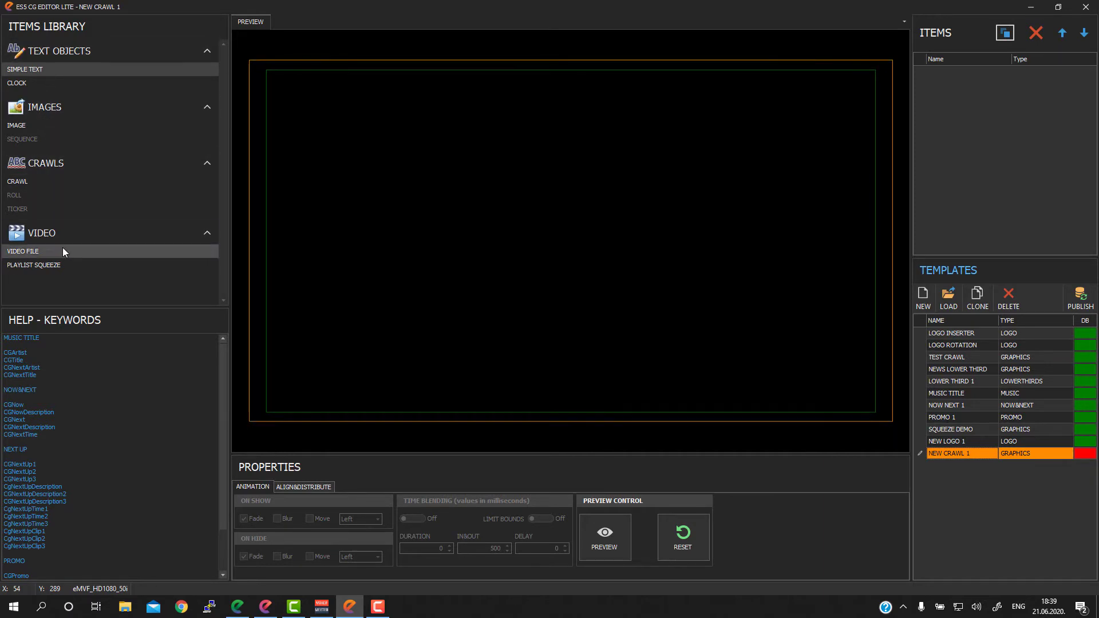
Add a crawl along the canvas's lower edge at about Y 1025, with Position X 0 and Size X 1920
left_click_drag(23, 184, 298, 362)
left_click_drag(375, 363, 315, 422)
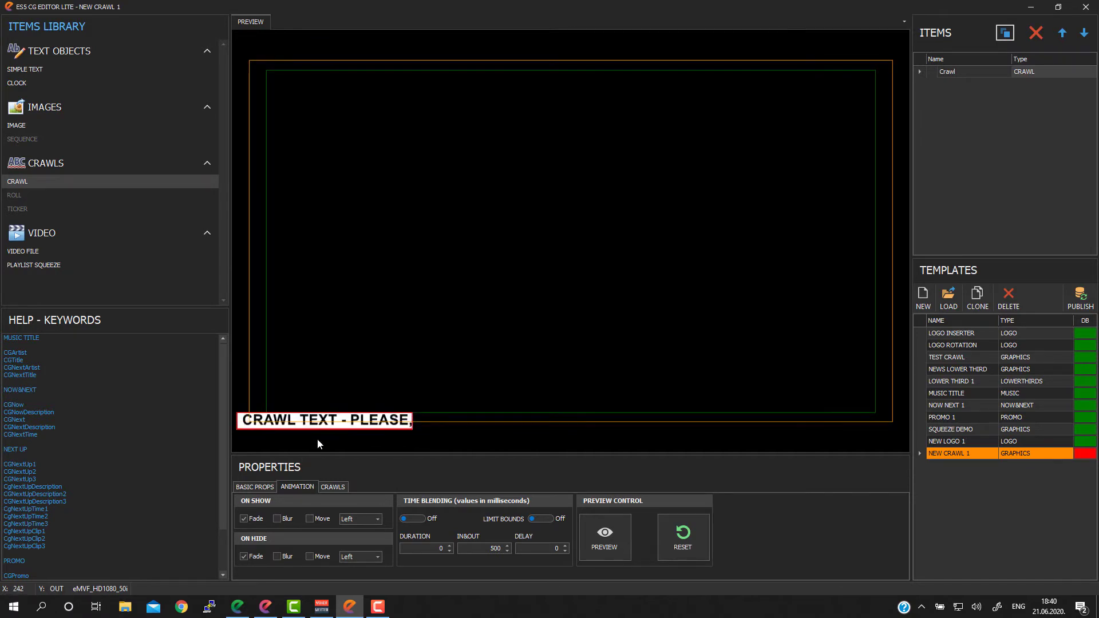
left_click(252, 489)
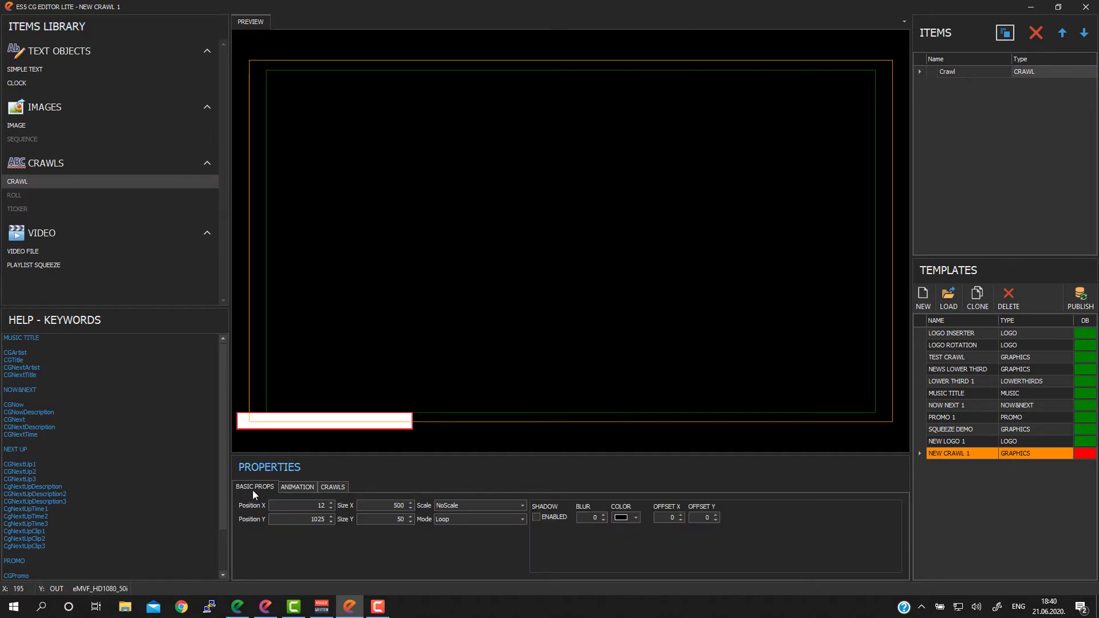
double_click(314, 505)
type("0")
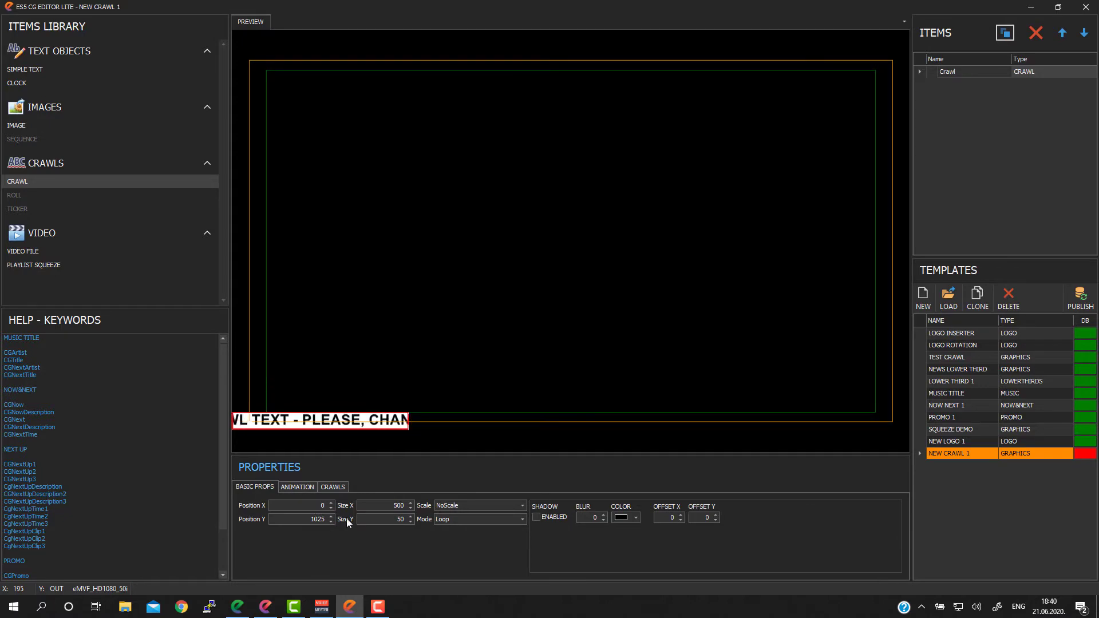
double_click(389, 504)
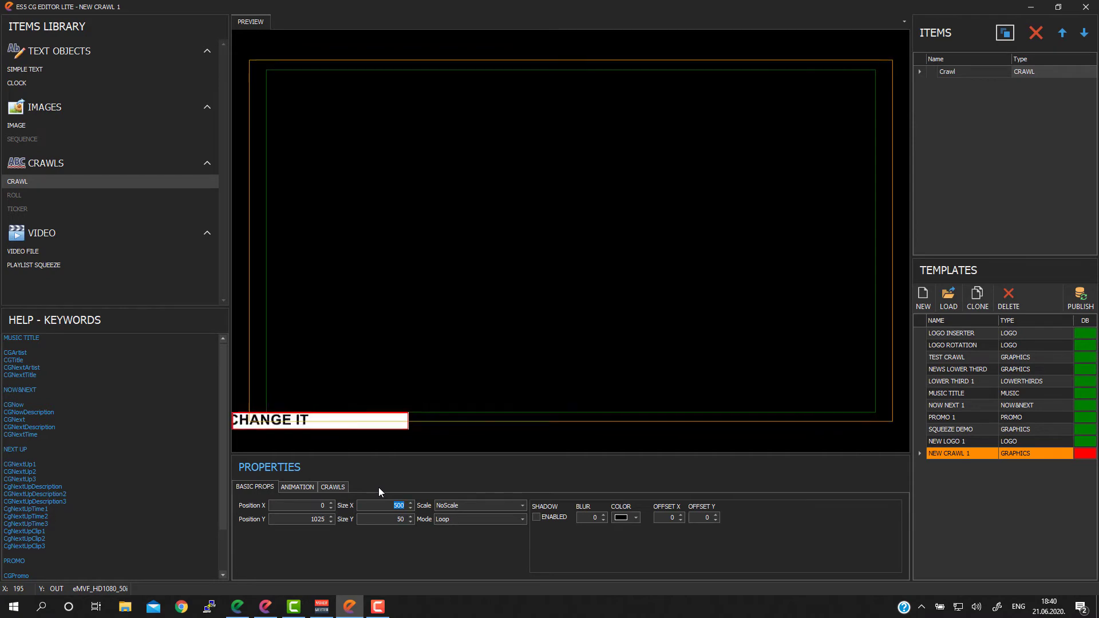
type("1.920")
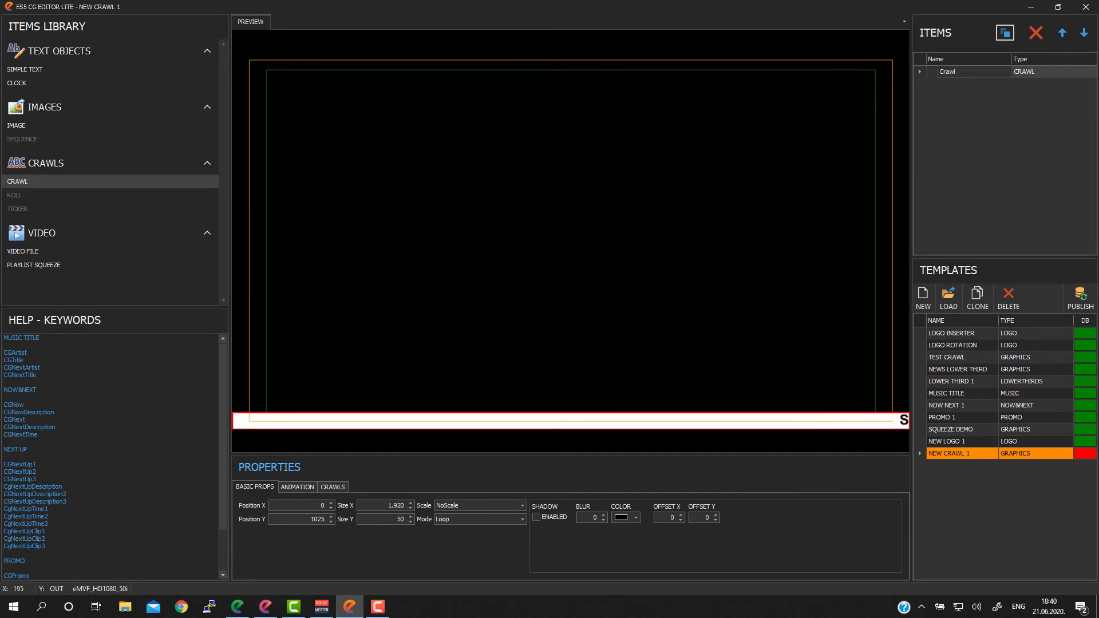
left_click(644, 417)
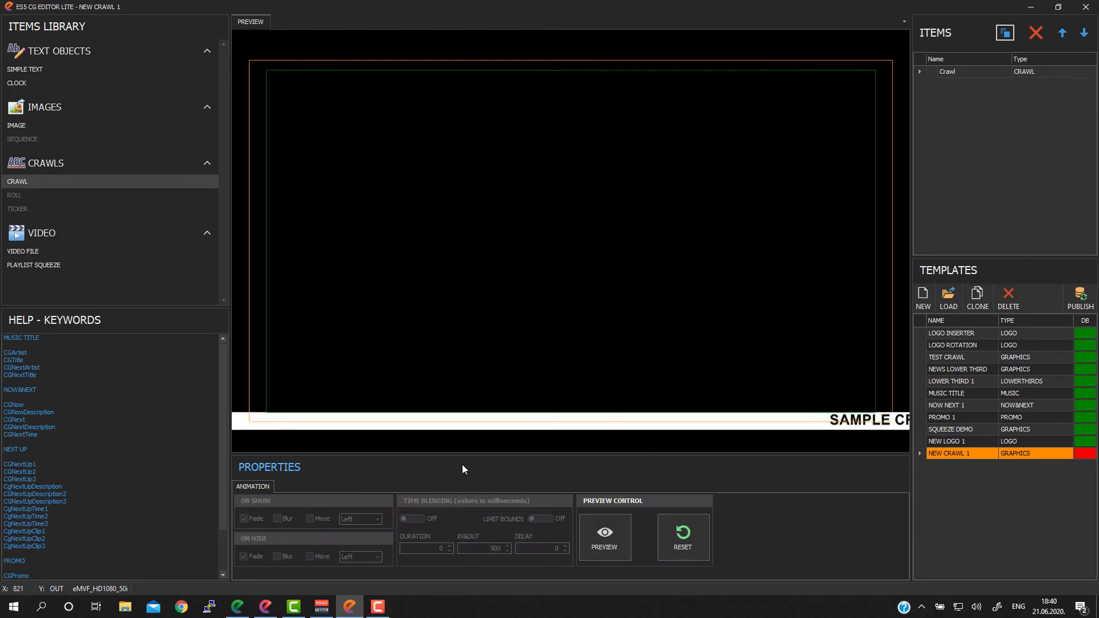
Add the lines SECOND LINE OF TEXT and THIRD LINE OF TEXT to the crawl and enable all three lines
left_click(486, 421)
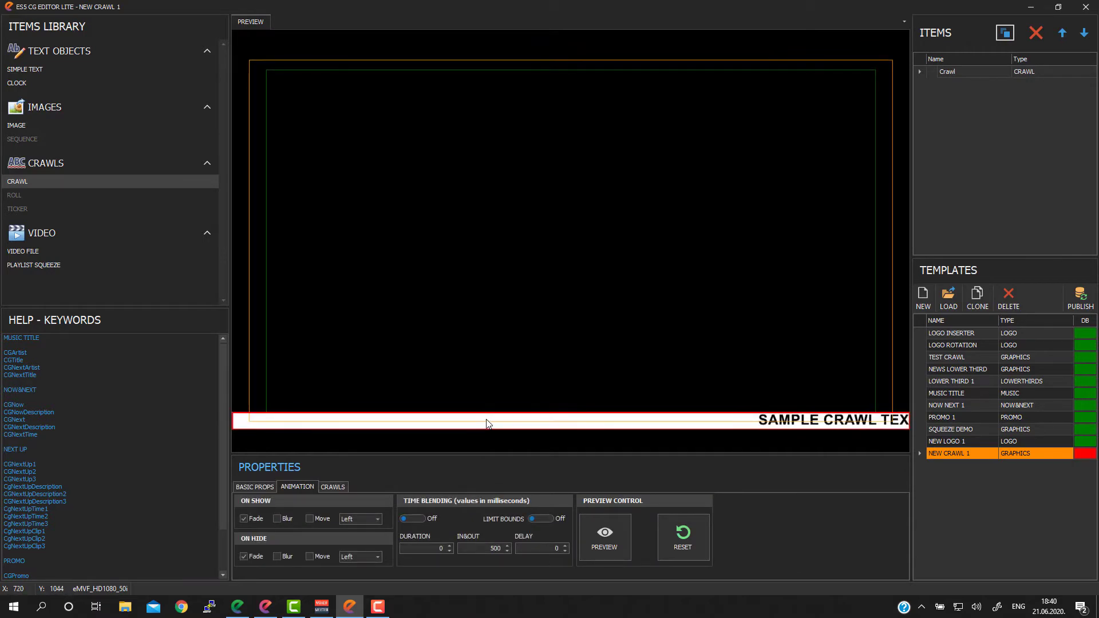
left_click(334, 487)
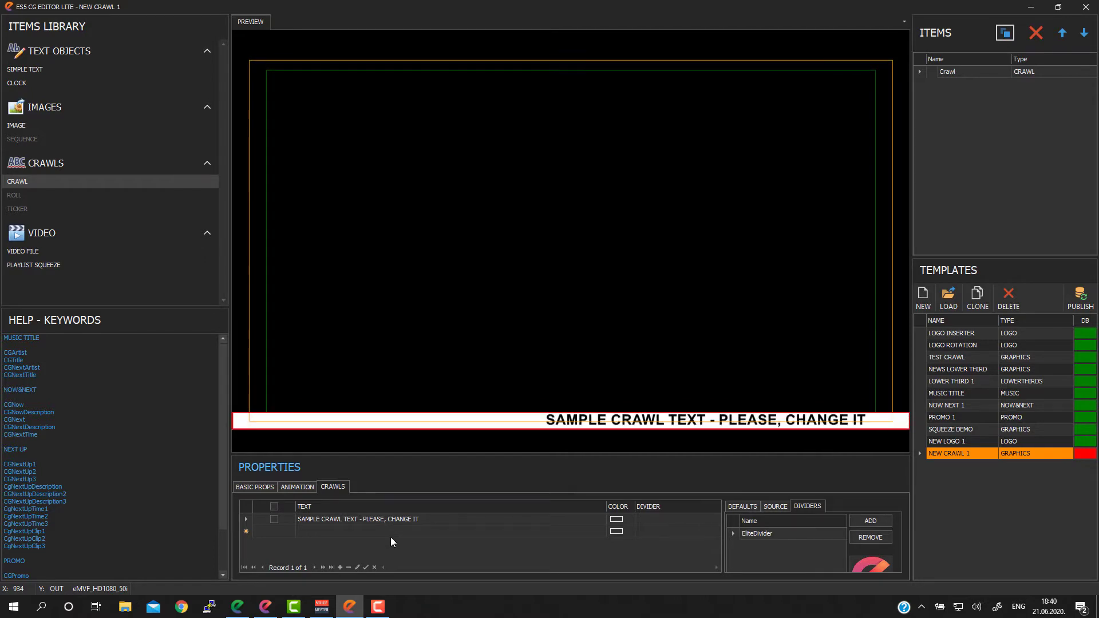
left_click(355, 531)
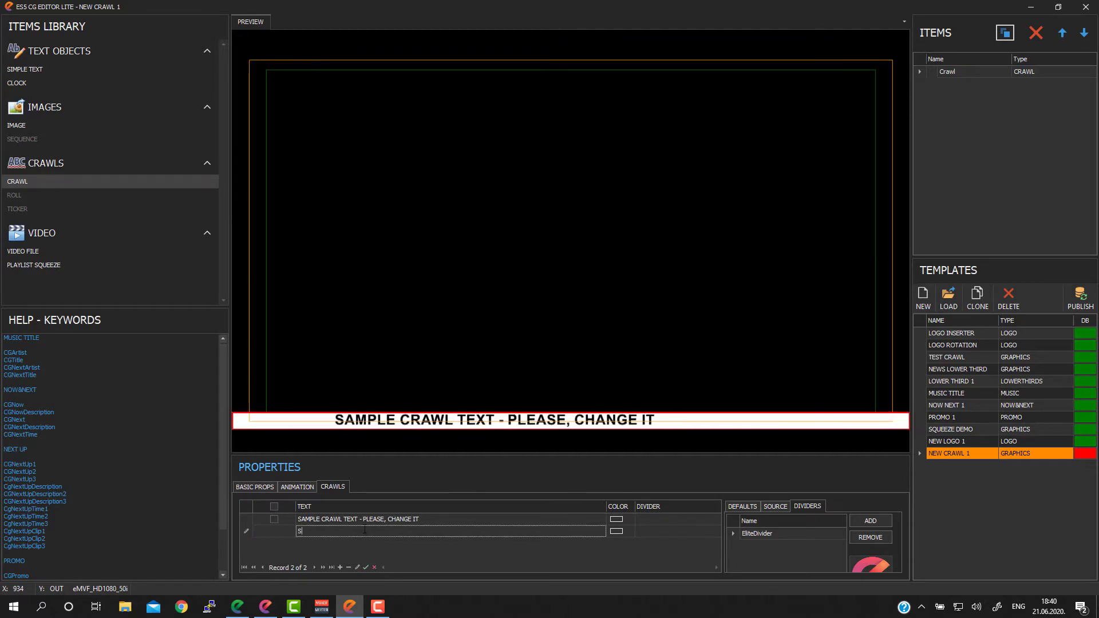
type("SECOND LINE OF TEXT")
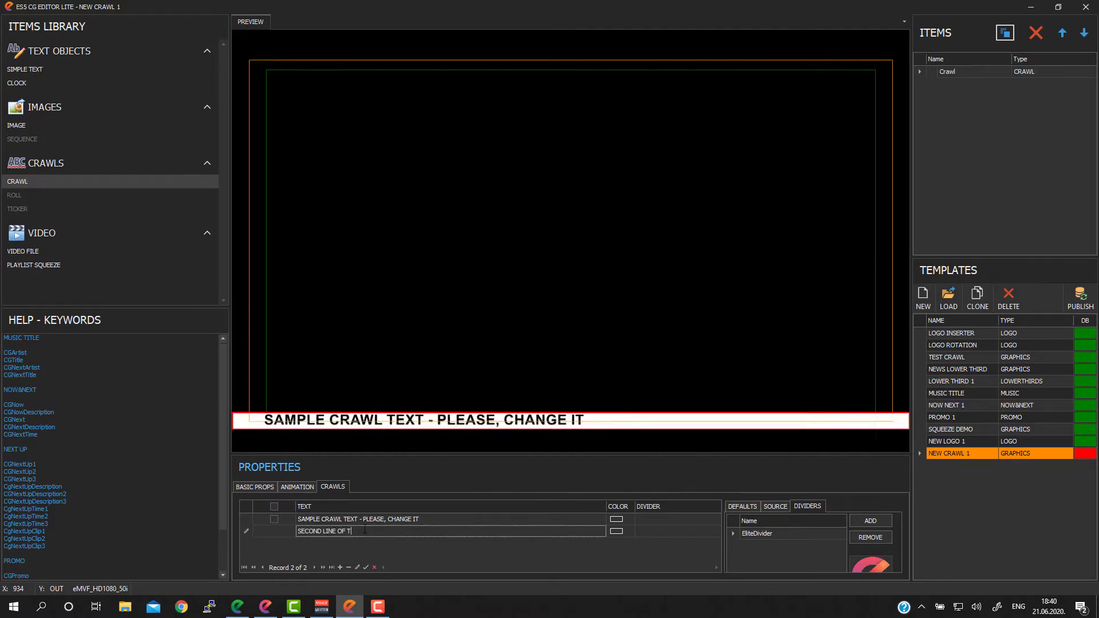
key("Tab")
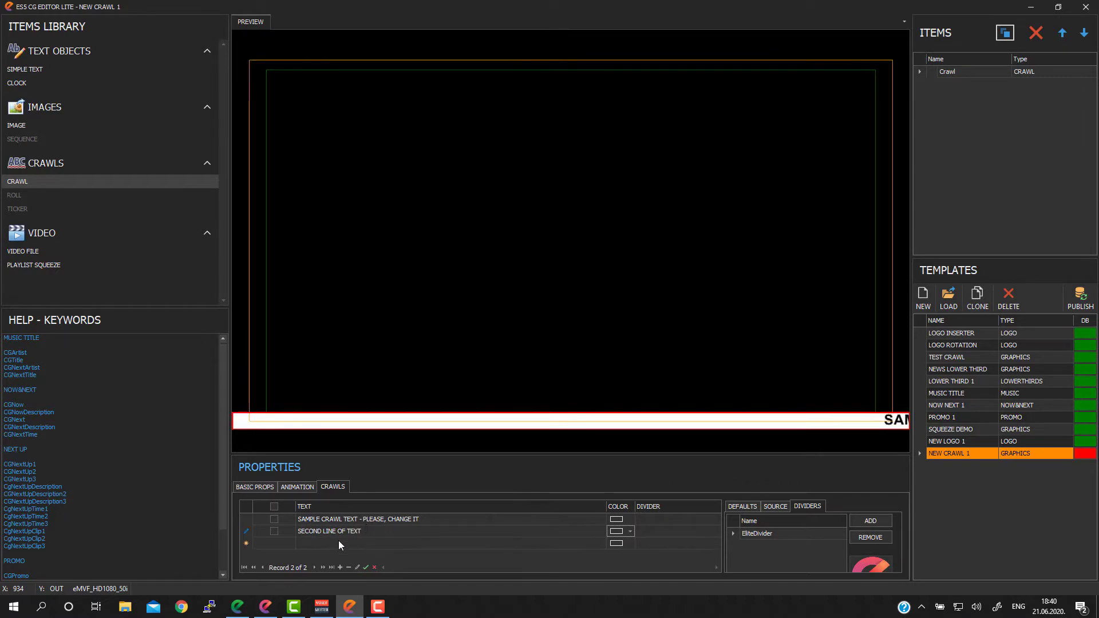
left_click(338, 540)
type("THIRD LINE OF TEXT")
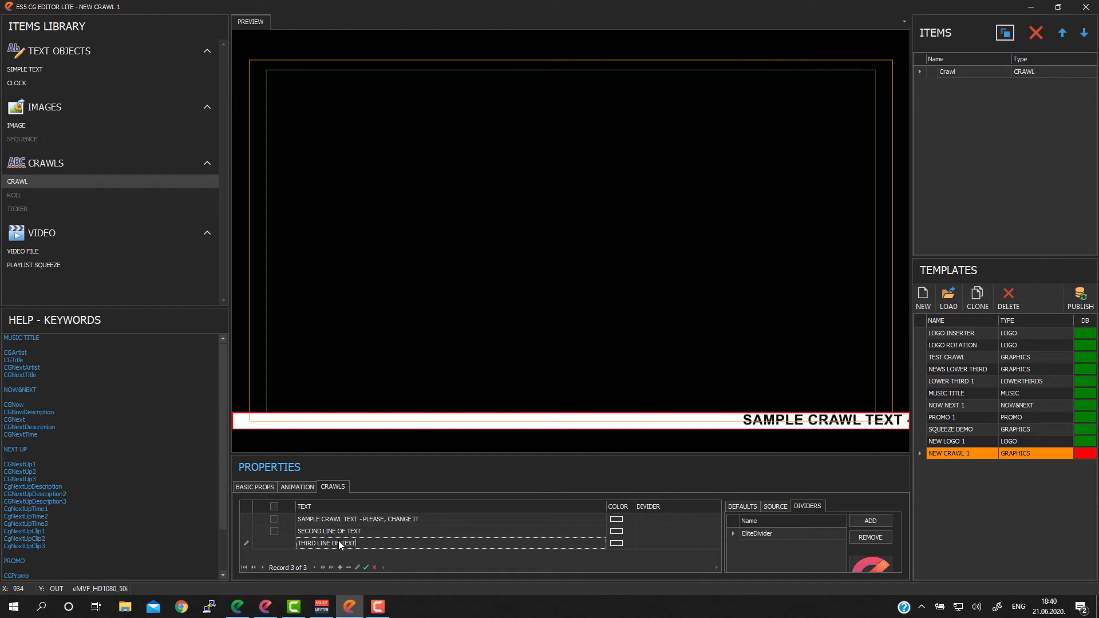
key("Tab")
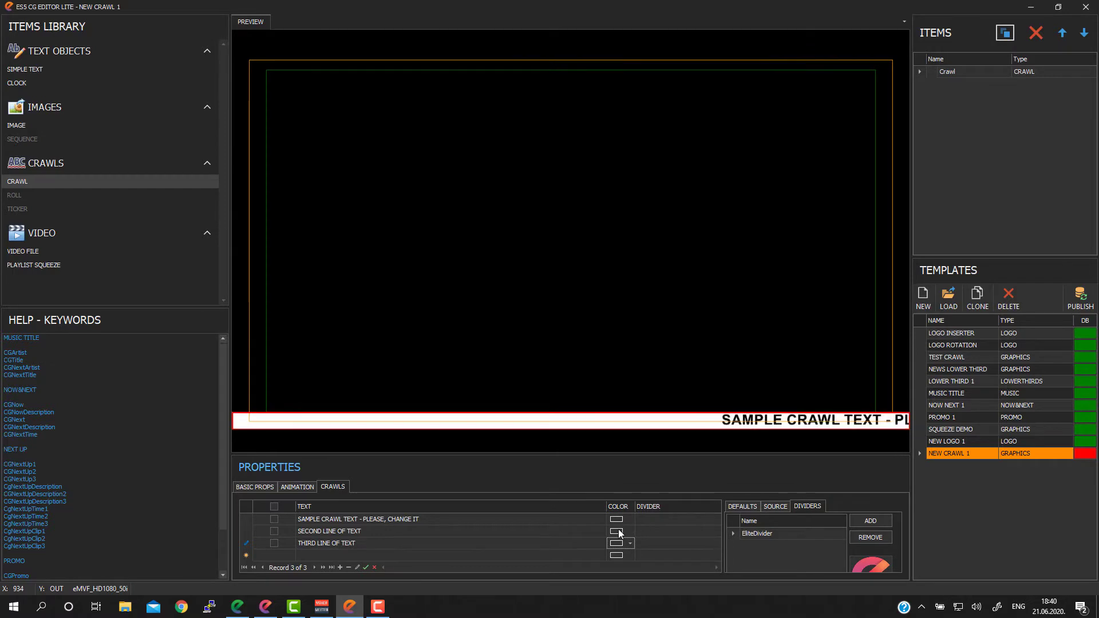
left_click(275, 507)
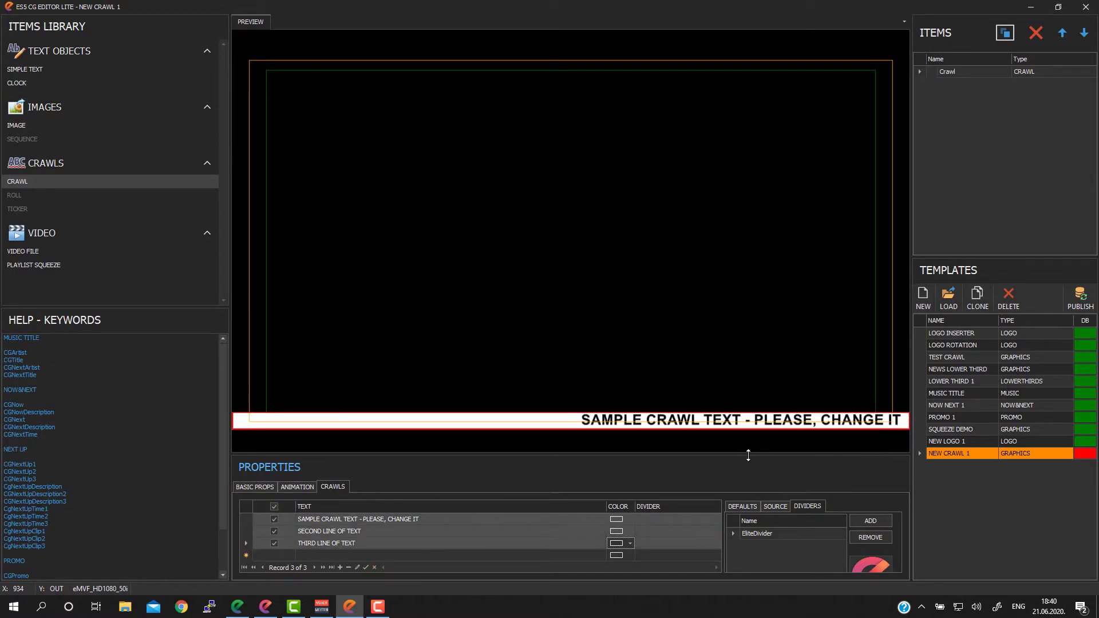
Enlarge the properties area and assign EliteDivider as the divider of the first crawl line
left_click_drag(748, 455, 744, 406)
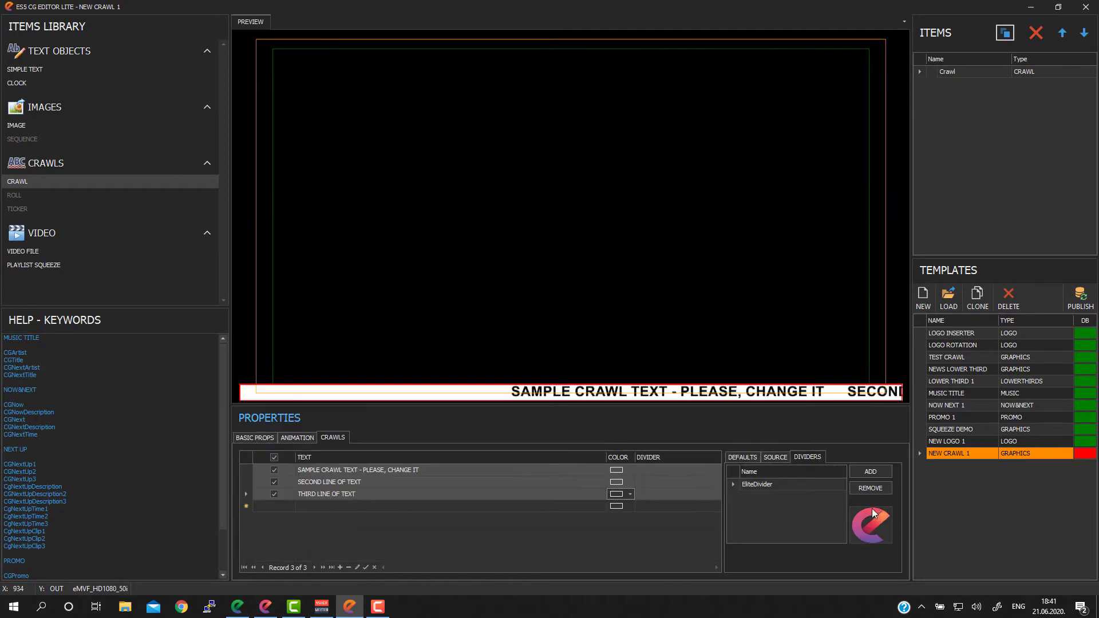
left_click(754, 484)
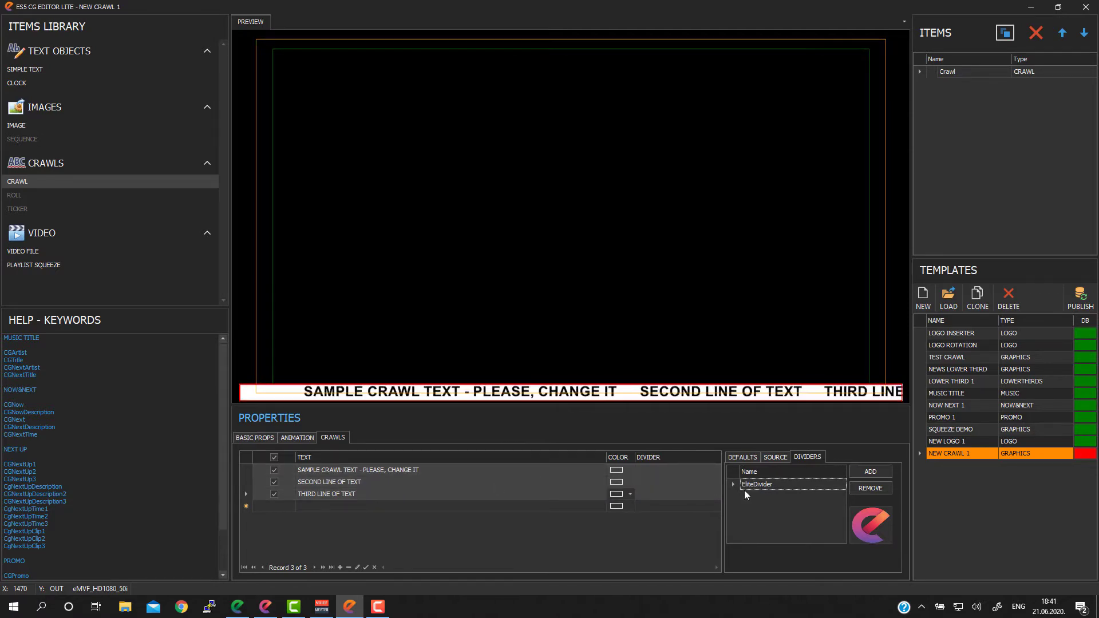
left_click(688, 472)
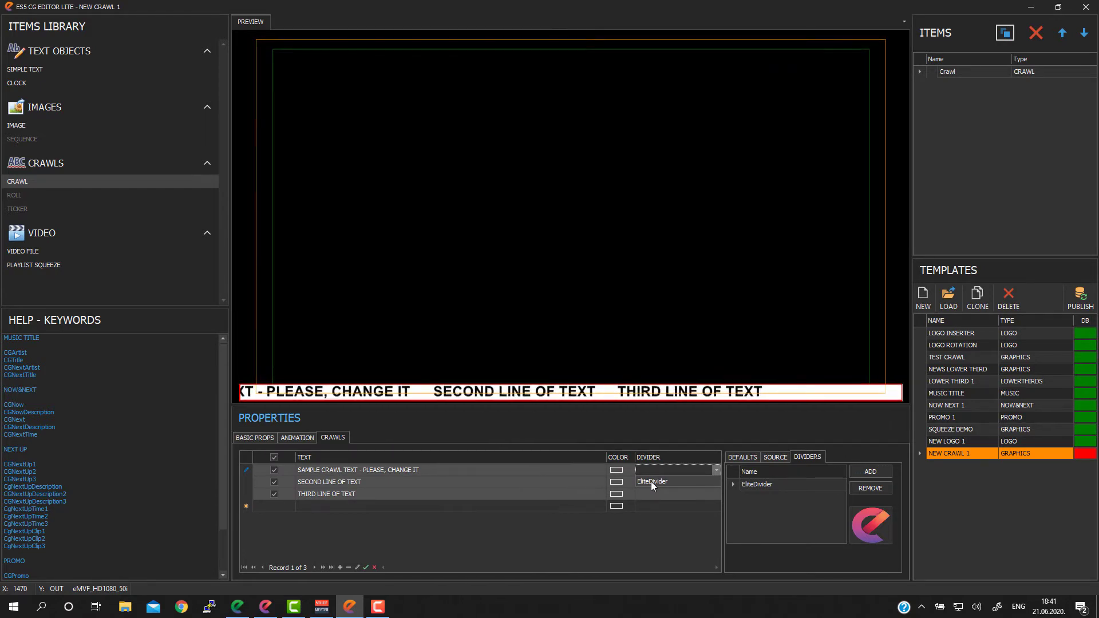
left_click(651, 482)
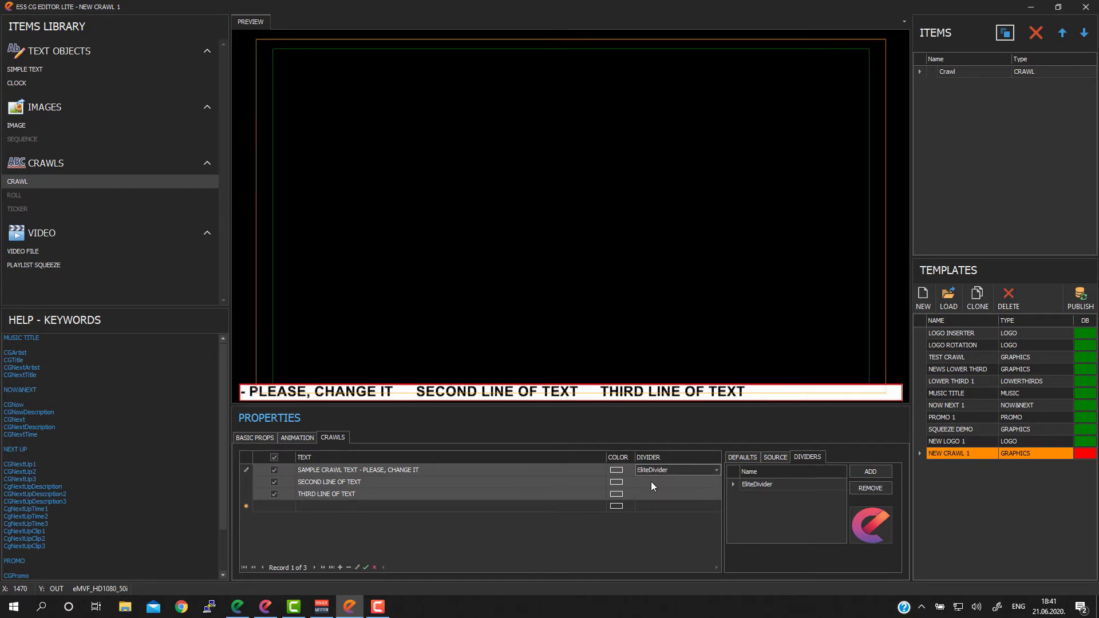
Assign EliteDivider as the divider of the second and third crawl lines and commit the entries
left_click(506, 468)
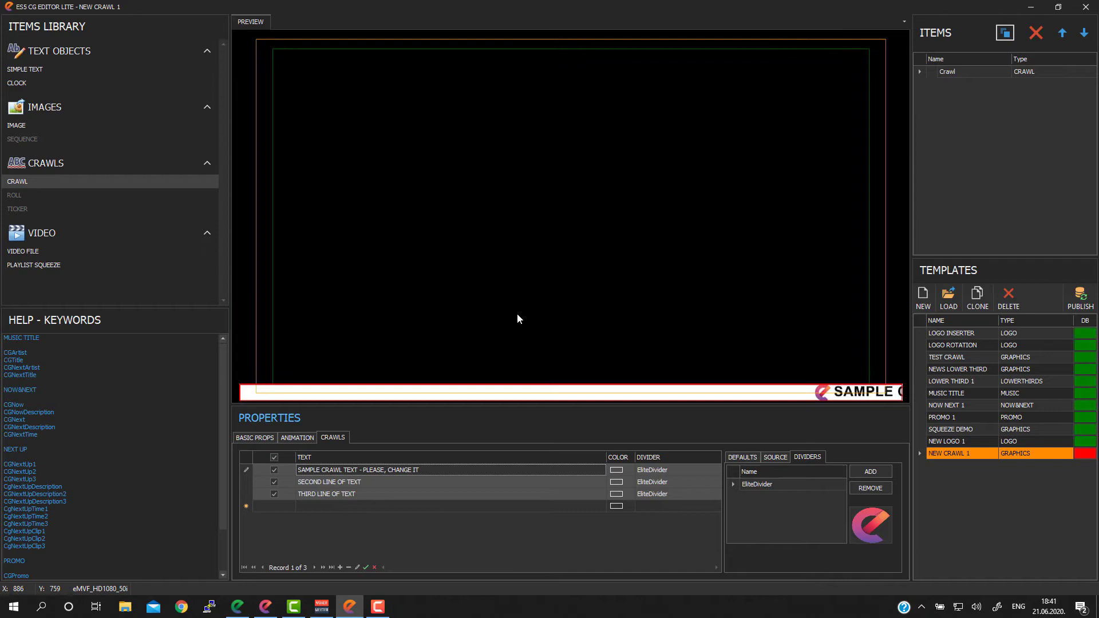
left_click(364, 535)
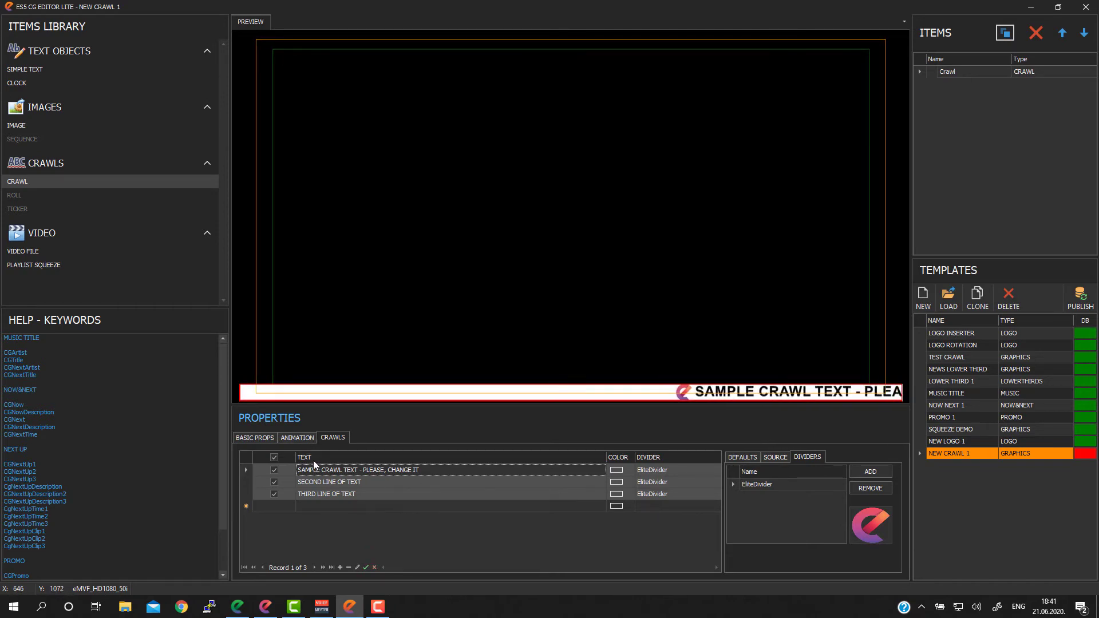
left_click(353, 486)
left_click(353, 493)
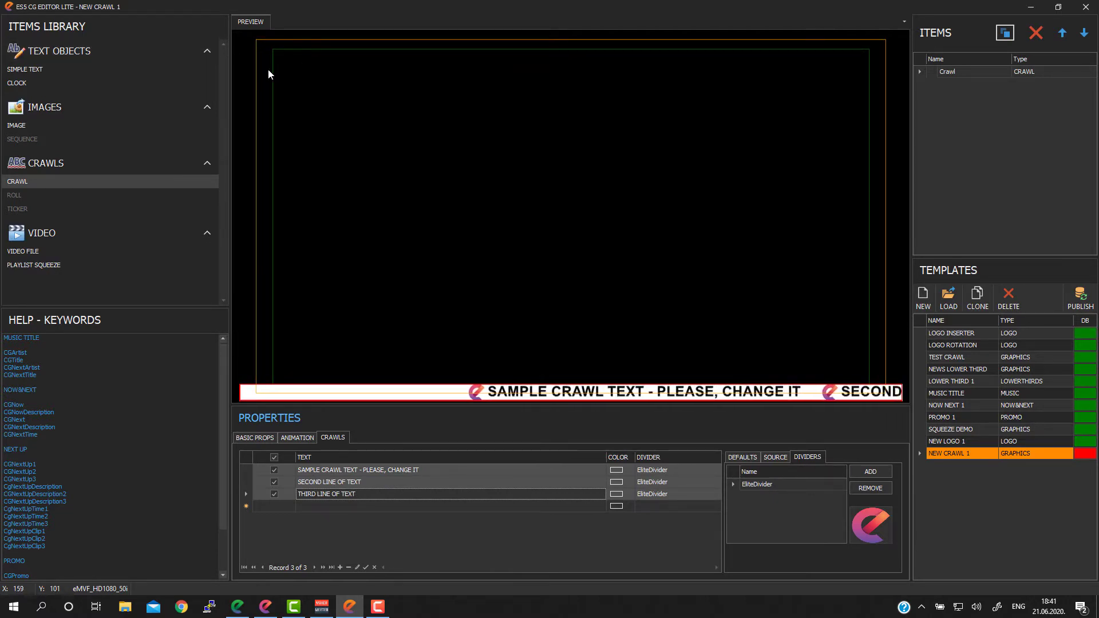
Add a simple text object near the canvas's upper-left corner at about X 69, Y 58, and set its Size X to 700
left_click(25, 73)
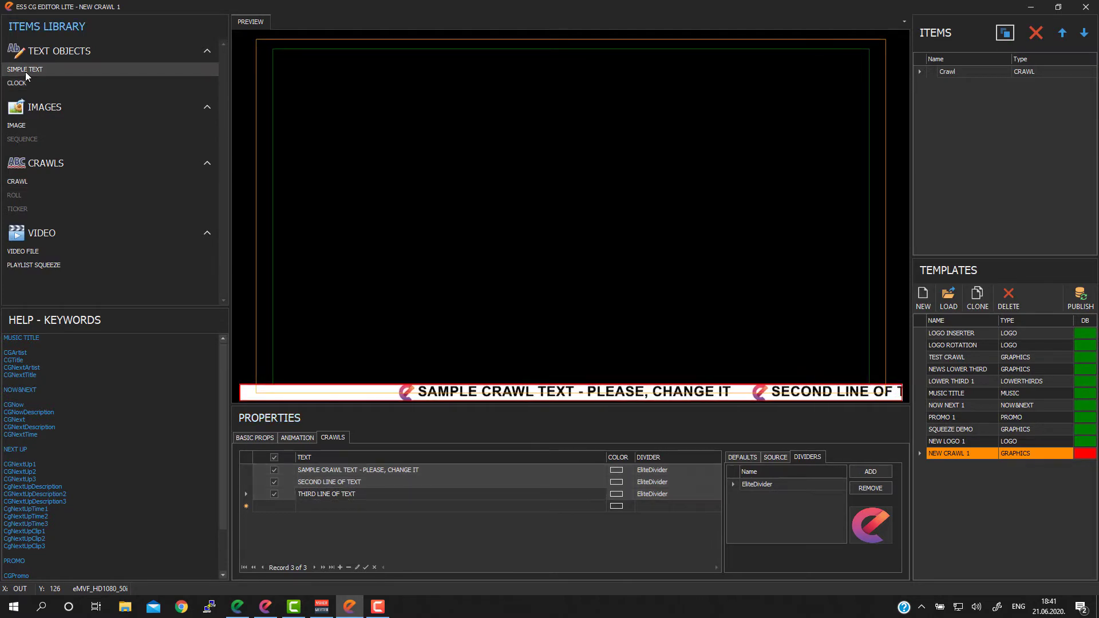
left_click_drag(26, 70, 305, 79)
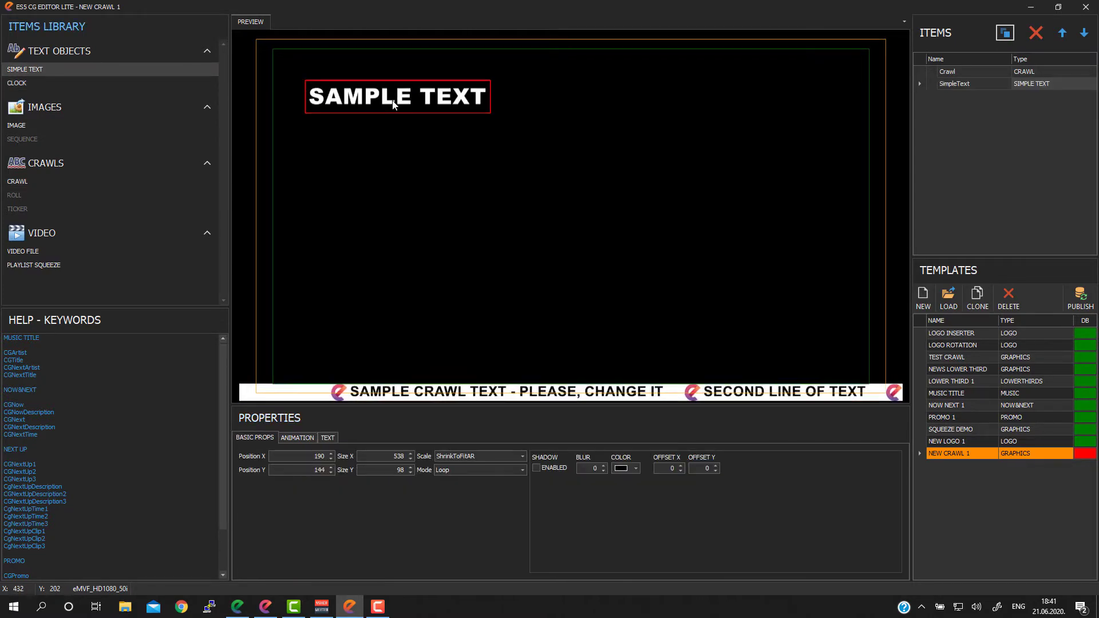
left_click_drag(394, 103, 352, 97)
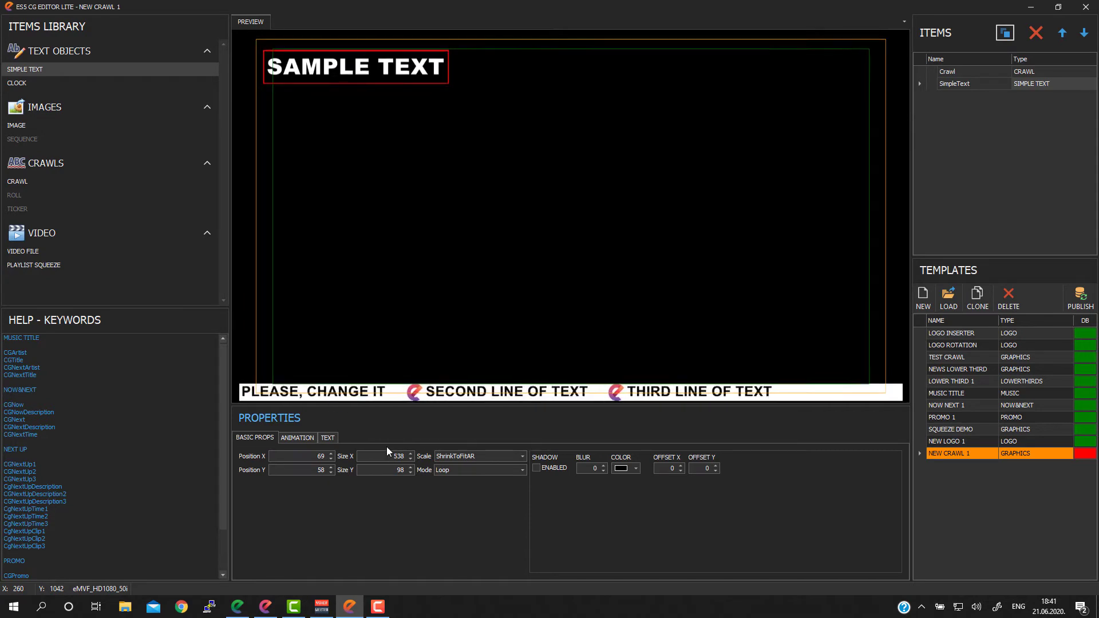
double_click(399, 456)
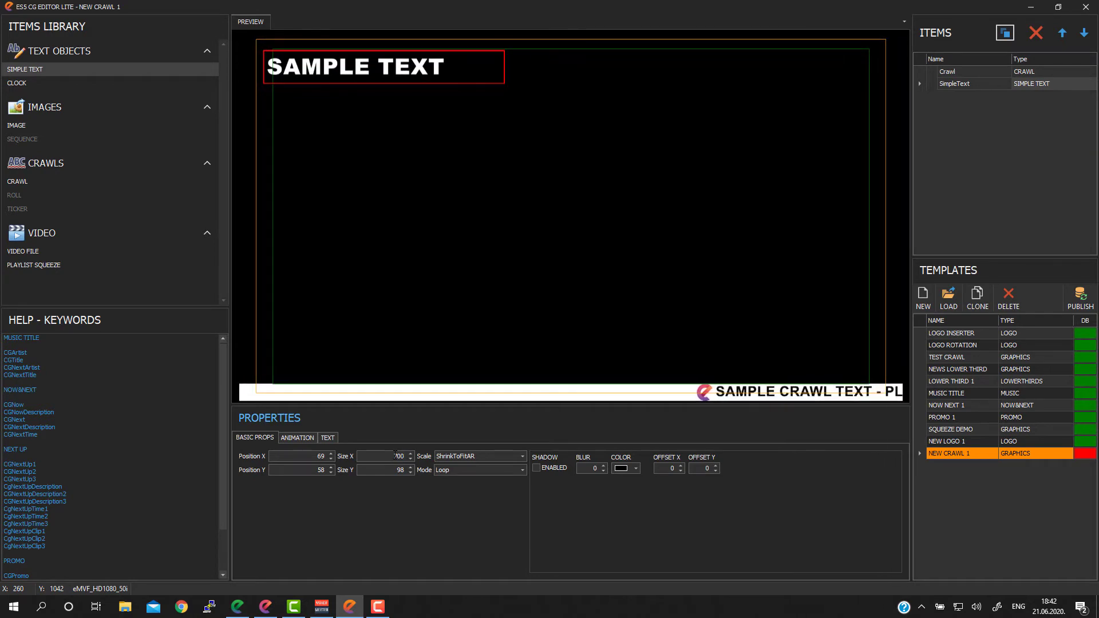
Link the simple text's content to NewsTextLink.txt in C:\ES5LiteCGContent\TXT
left_click(328, 440)
left_click(276, 464)
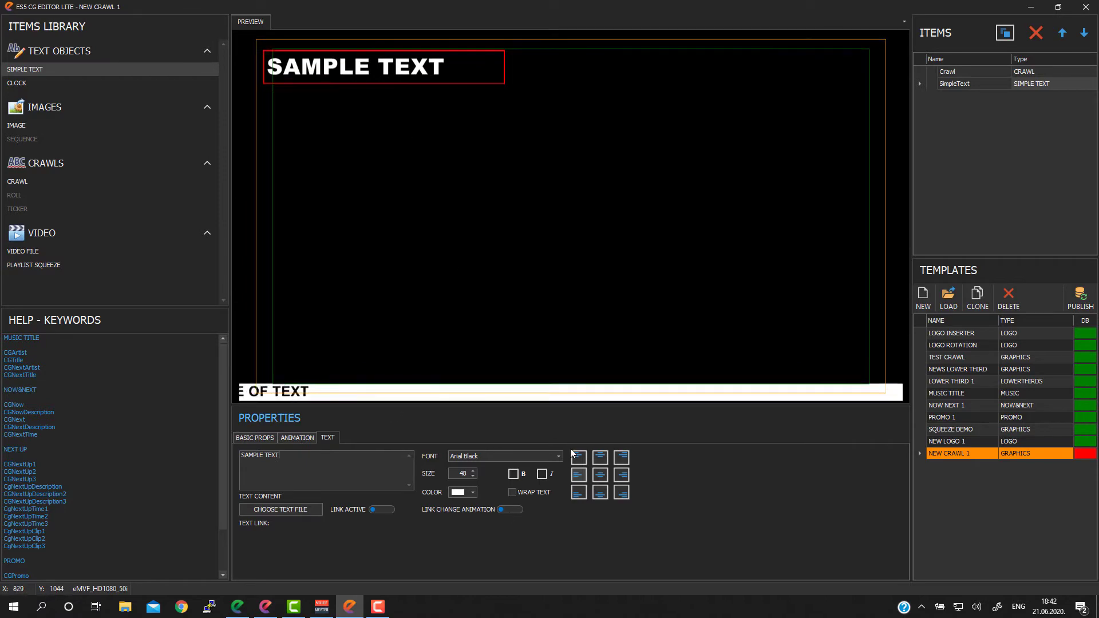
left_click(290, 511)
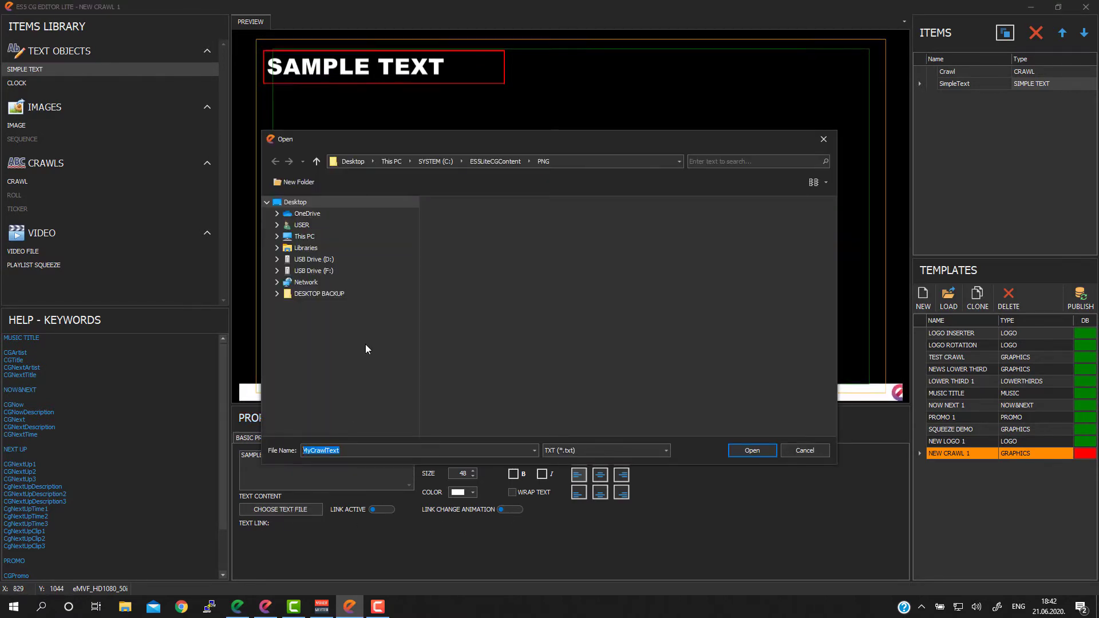
left_click(308, 238)
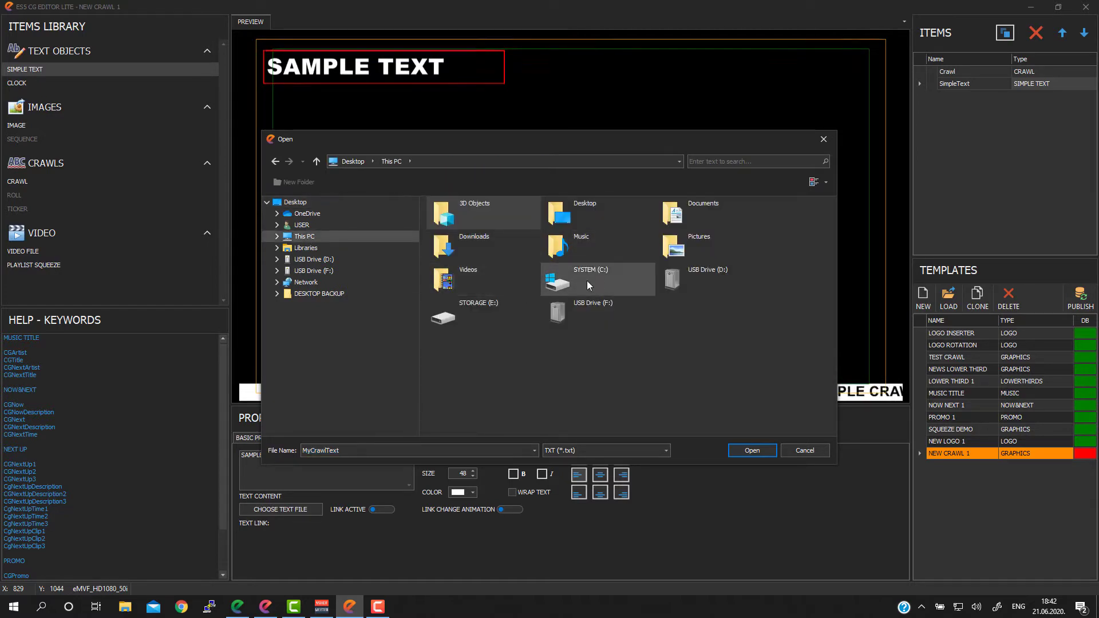
double_click(602, 276)
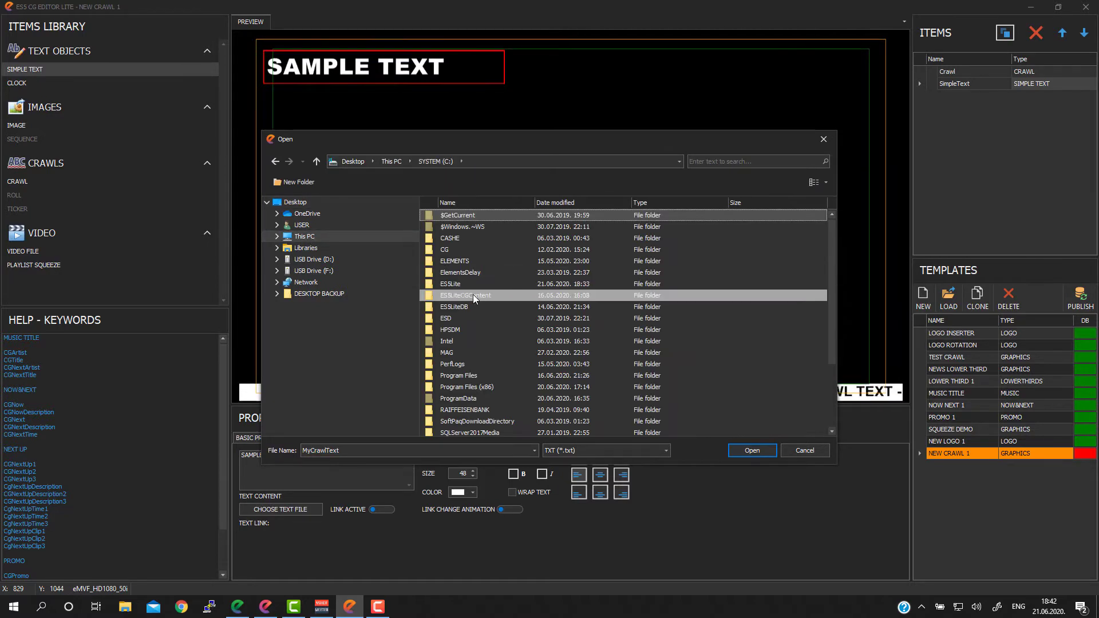
double_click(472, 294)
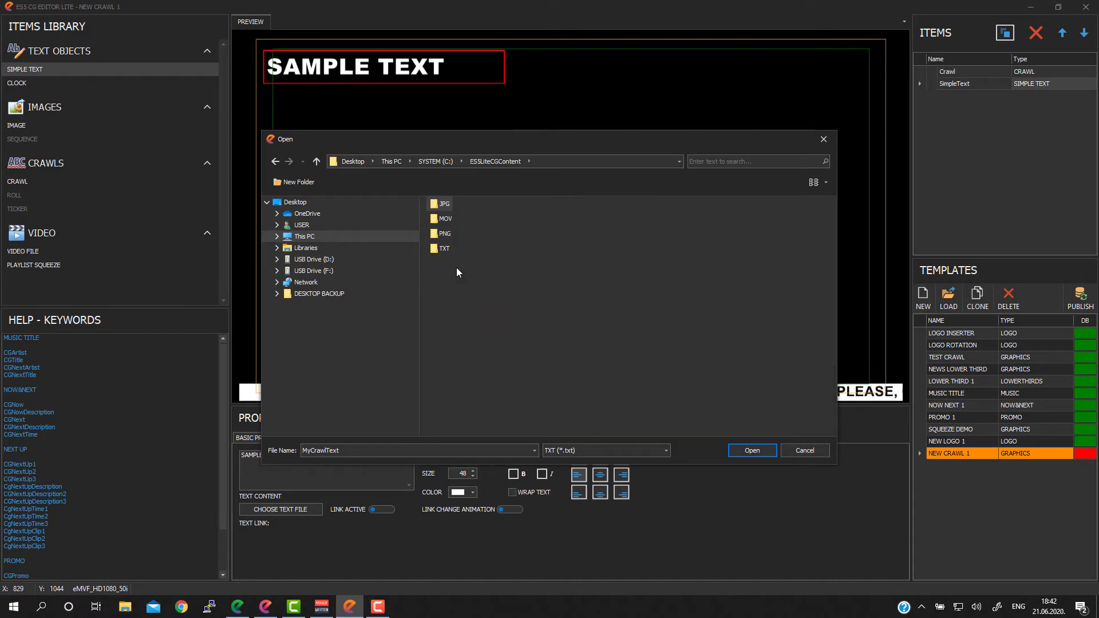
double_click(445, 249)
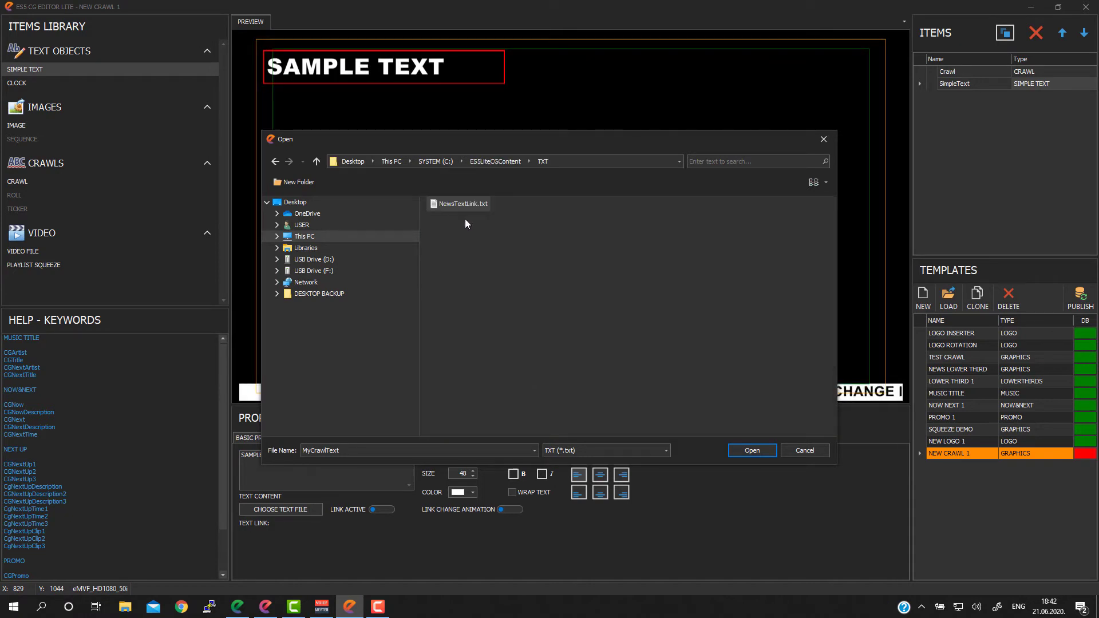
left_click(466, 204)
left_click(751, 450)
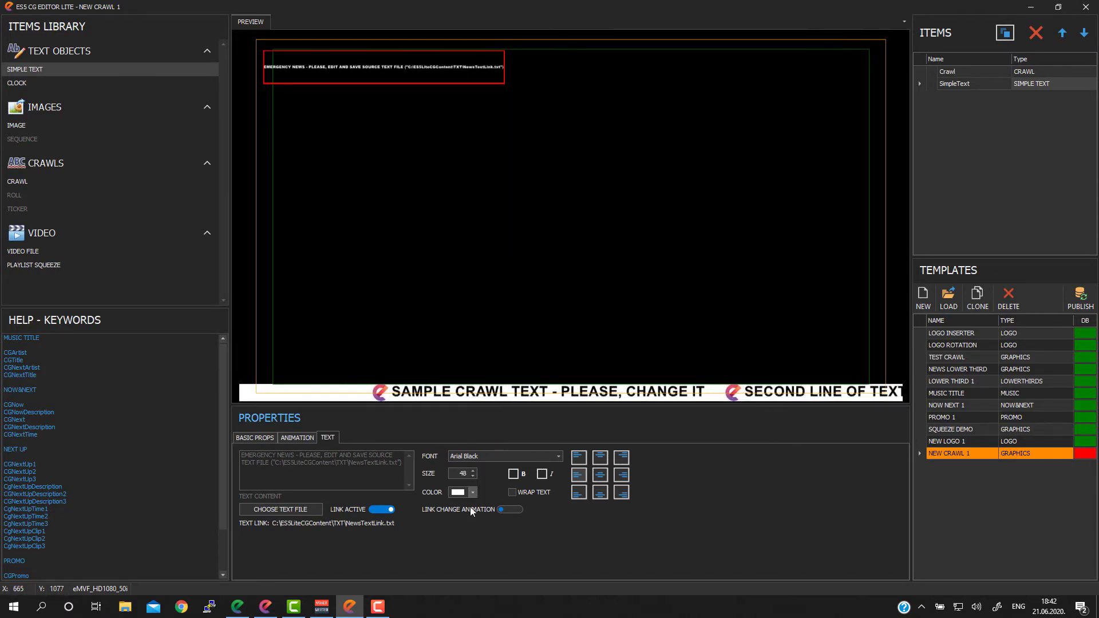
Enable text wrapping for the linked text and set its Size Y to 400
left_click(257, 438)
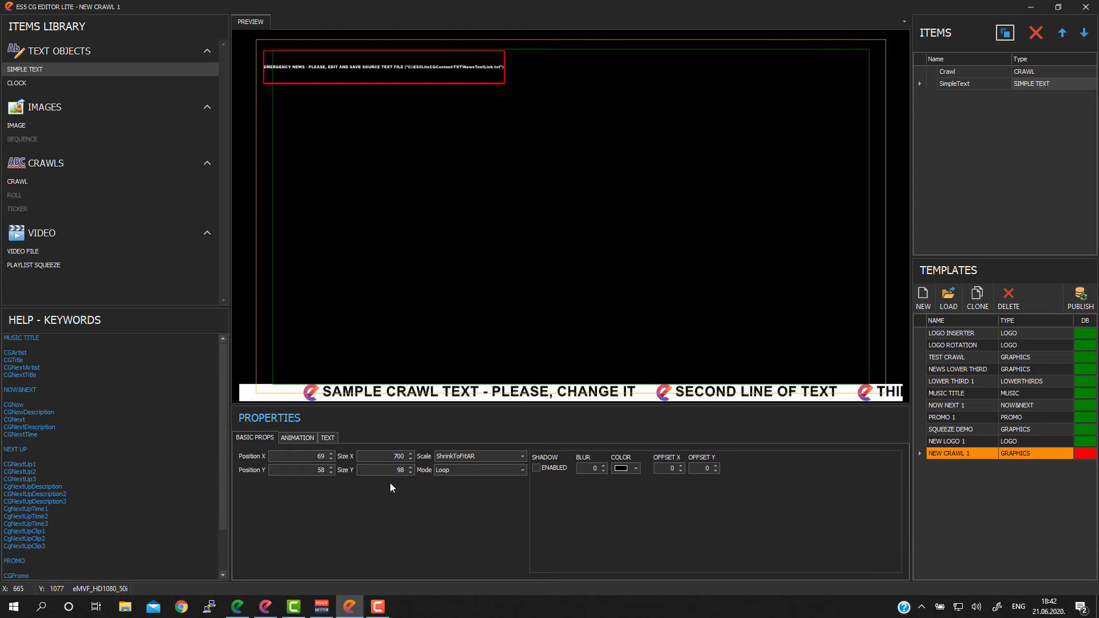
left_click(335, 439)
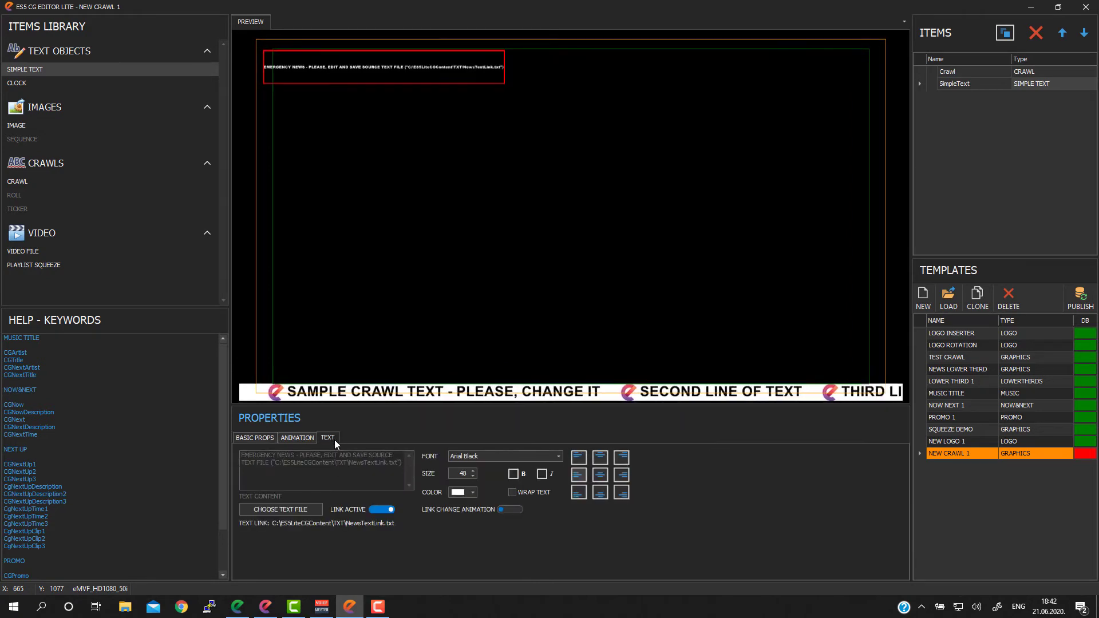
left_click(520, 493)
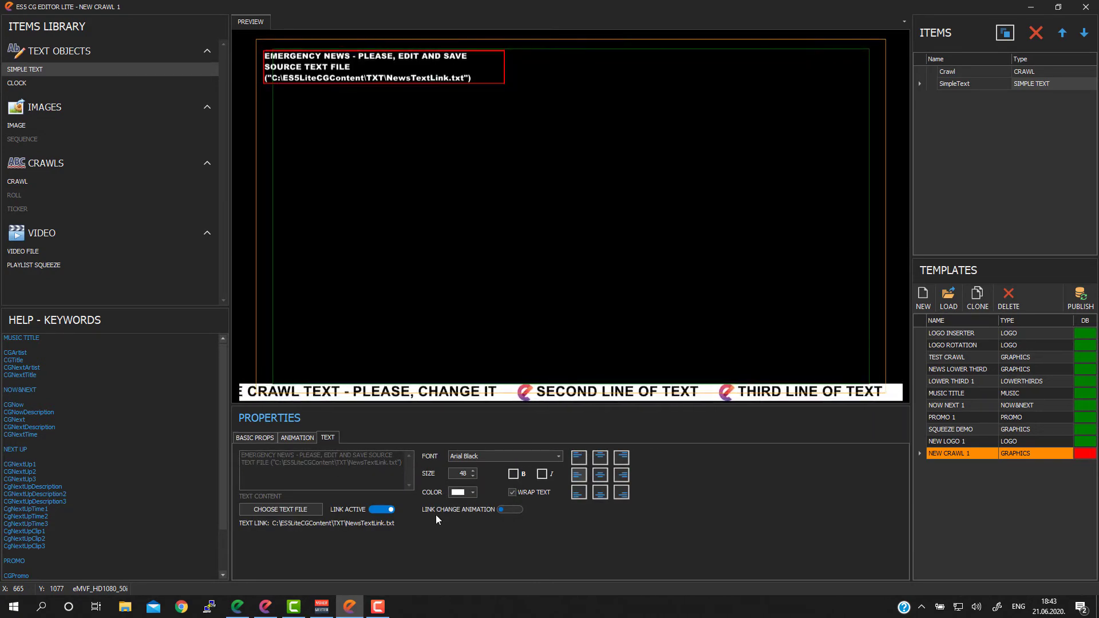
left_click(256, 439)
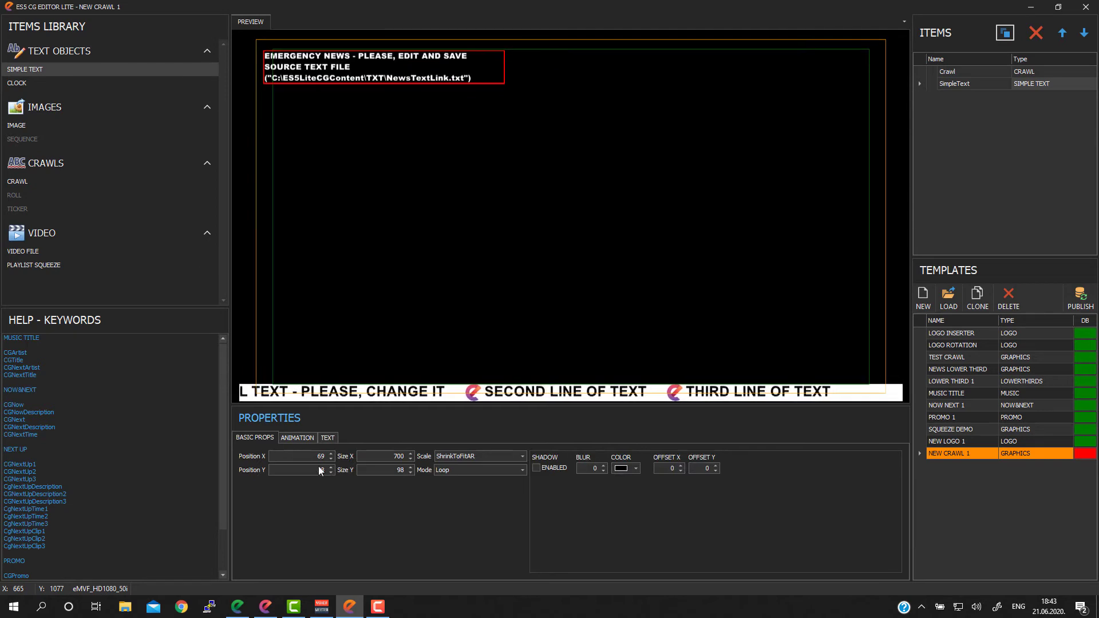
double_click(390, 469)
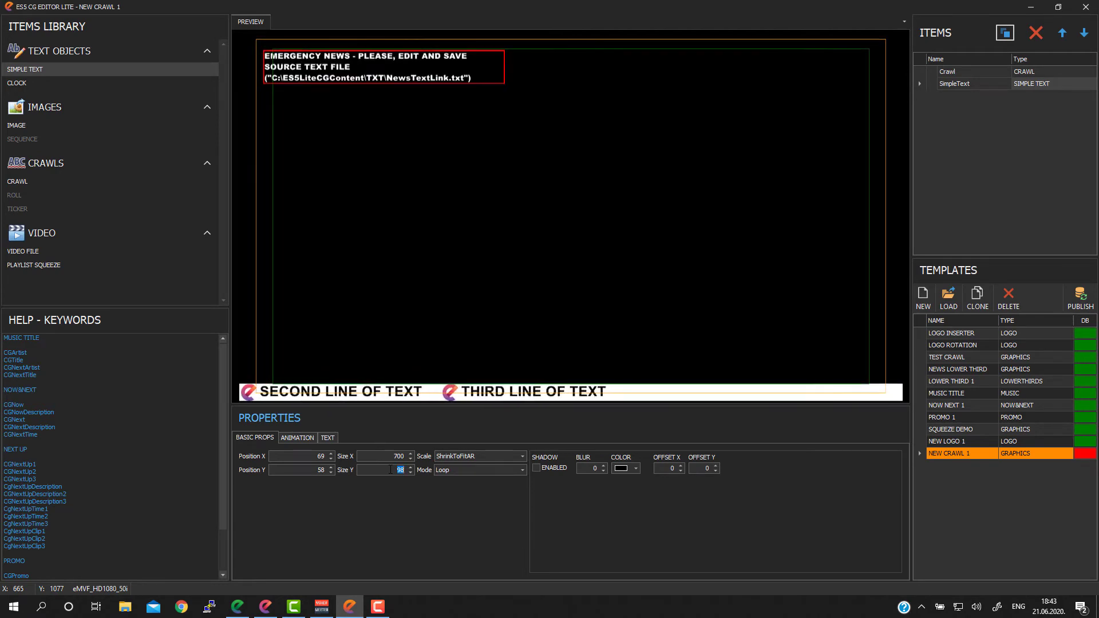
type("4.000")
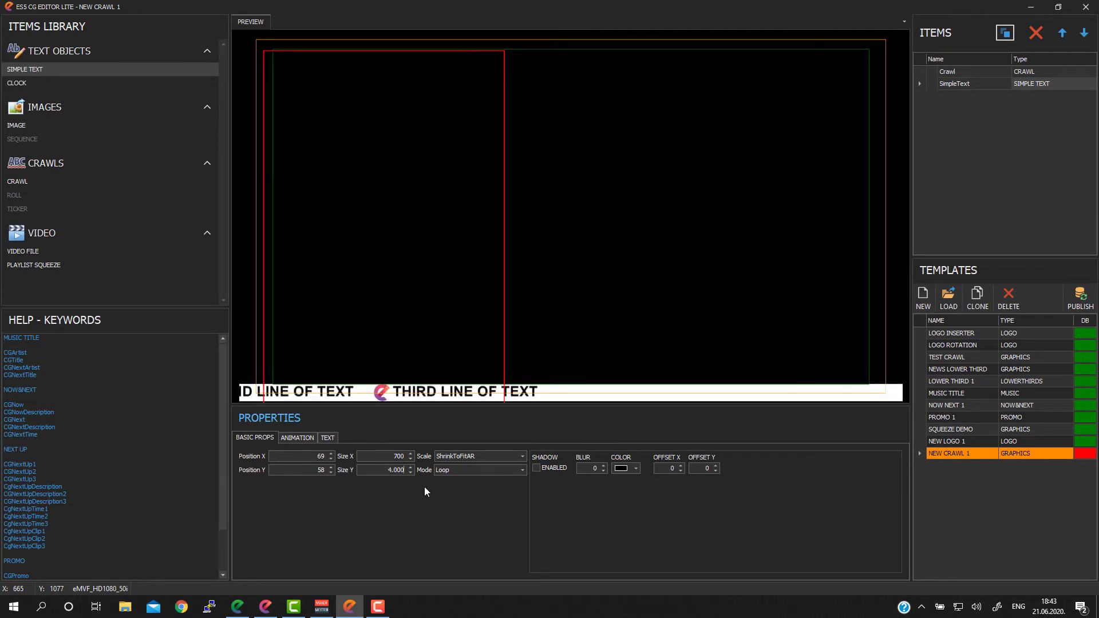
key("BackSpace")
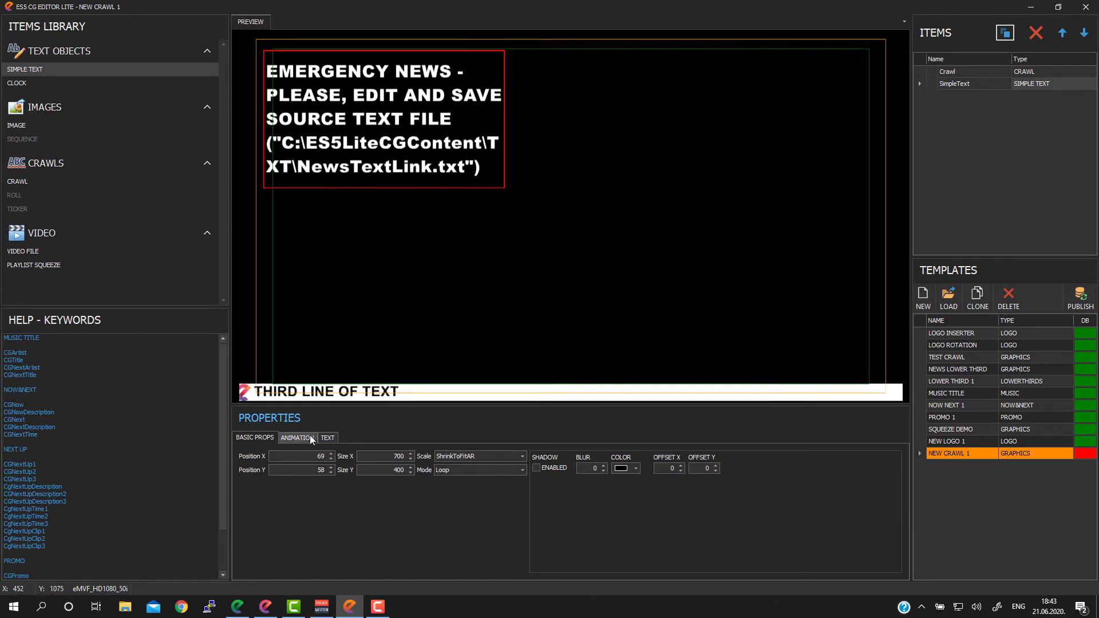
Set the linked text's font size to 28 and its color to dark orange
left_click(328, 438)
double_click(461, 473)
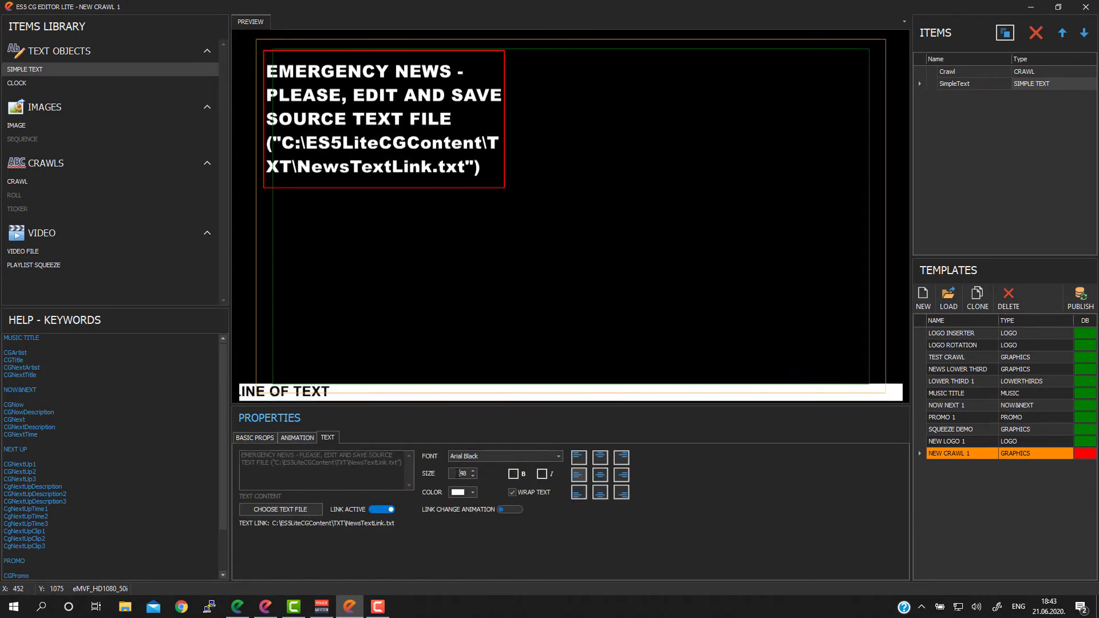
type("44")
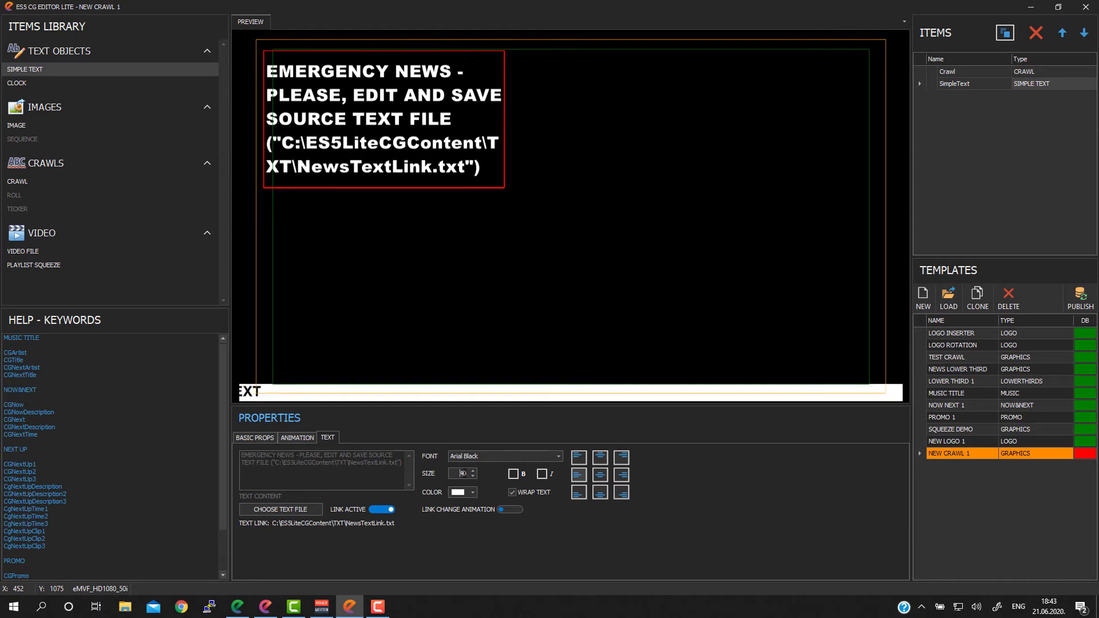
double_click(462, 473)
type("30")
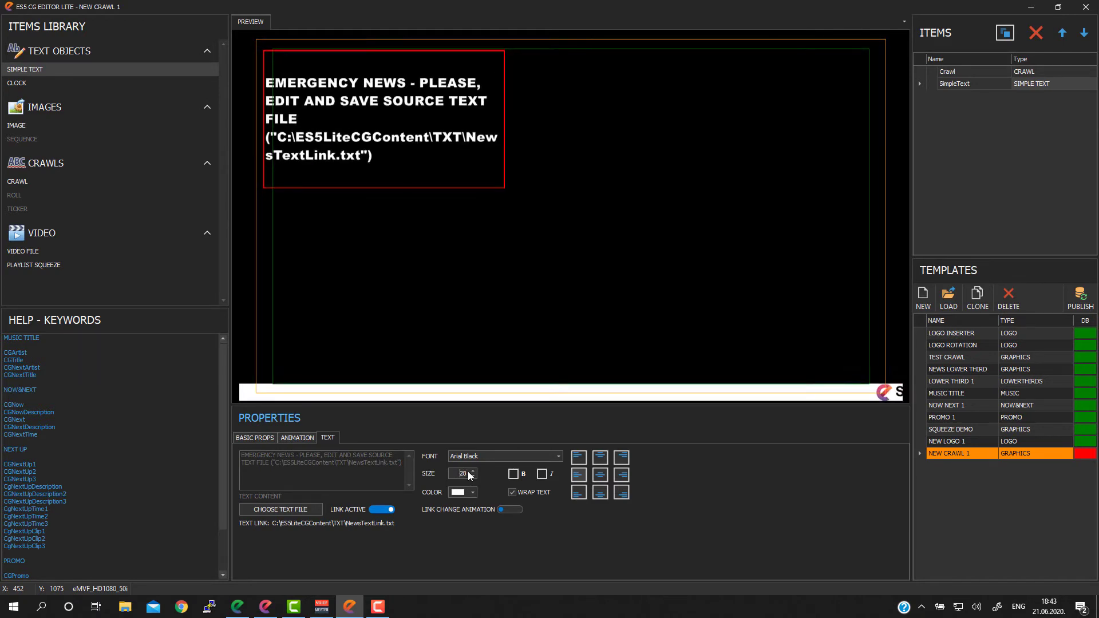
left_click(472, 493)
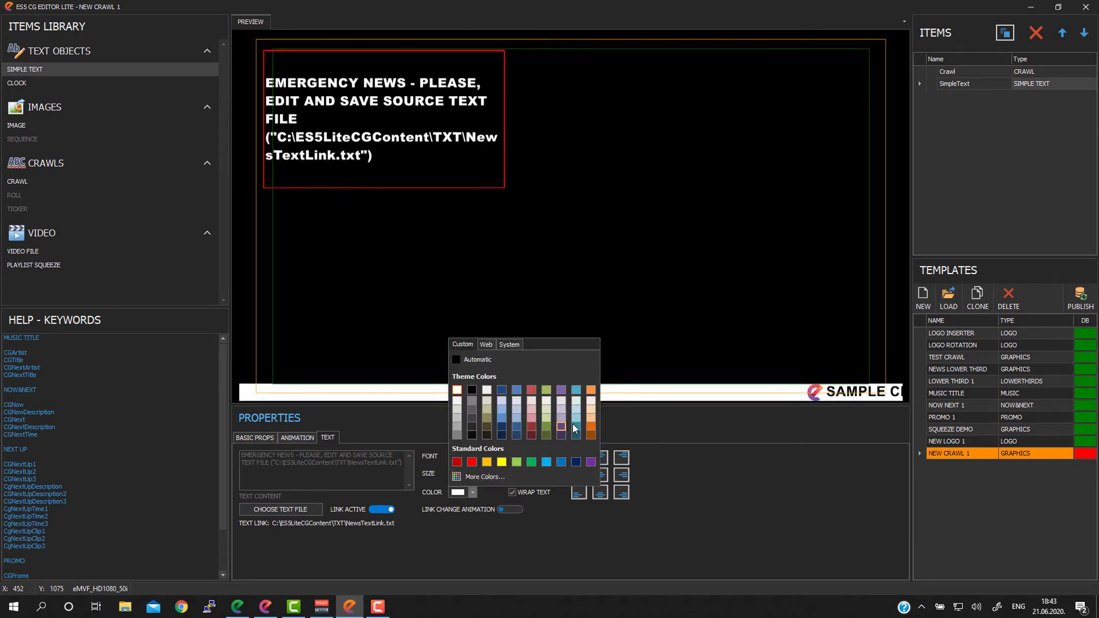
left_click(591, 427)
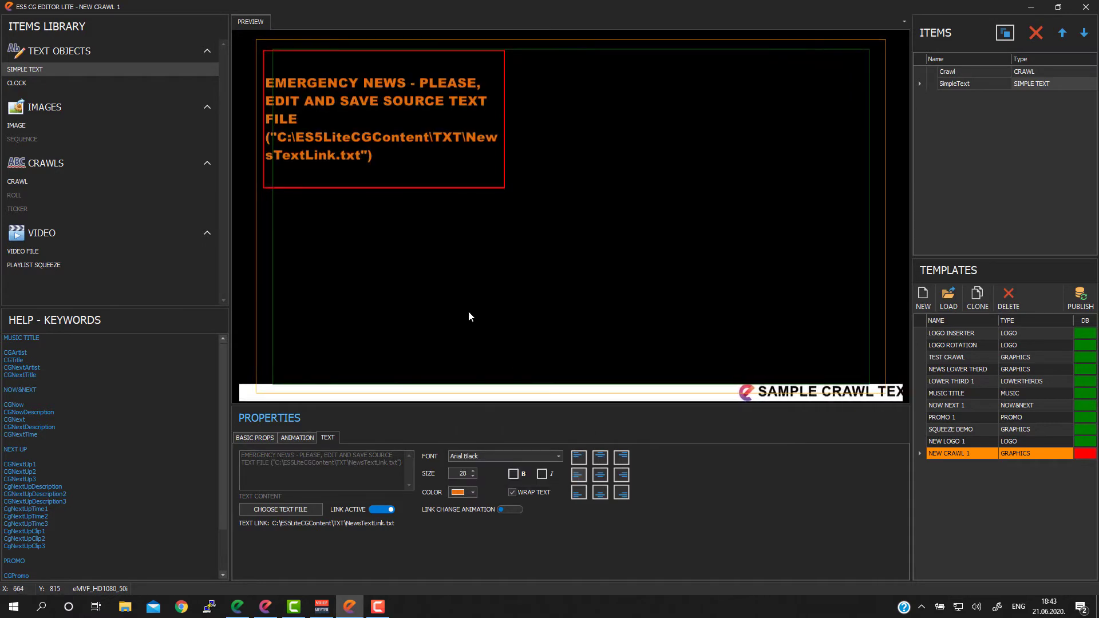
Enable the link change animation for the linked simple text
left_click(417, 269)
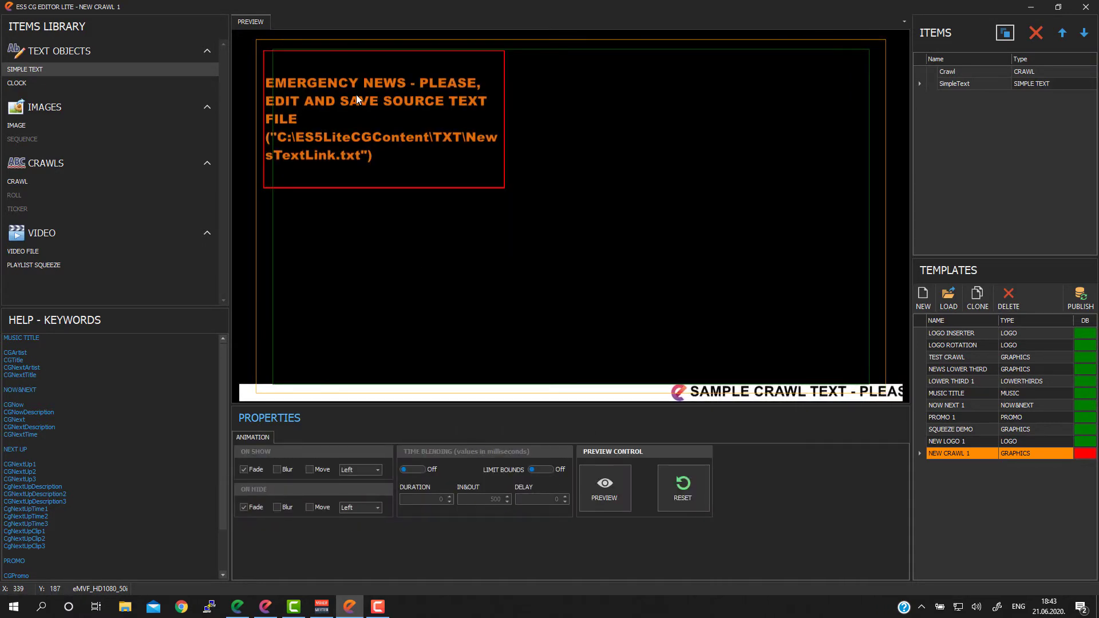
left_click(332, 438)
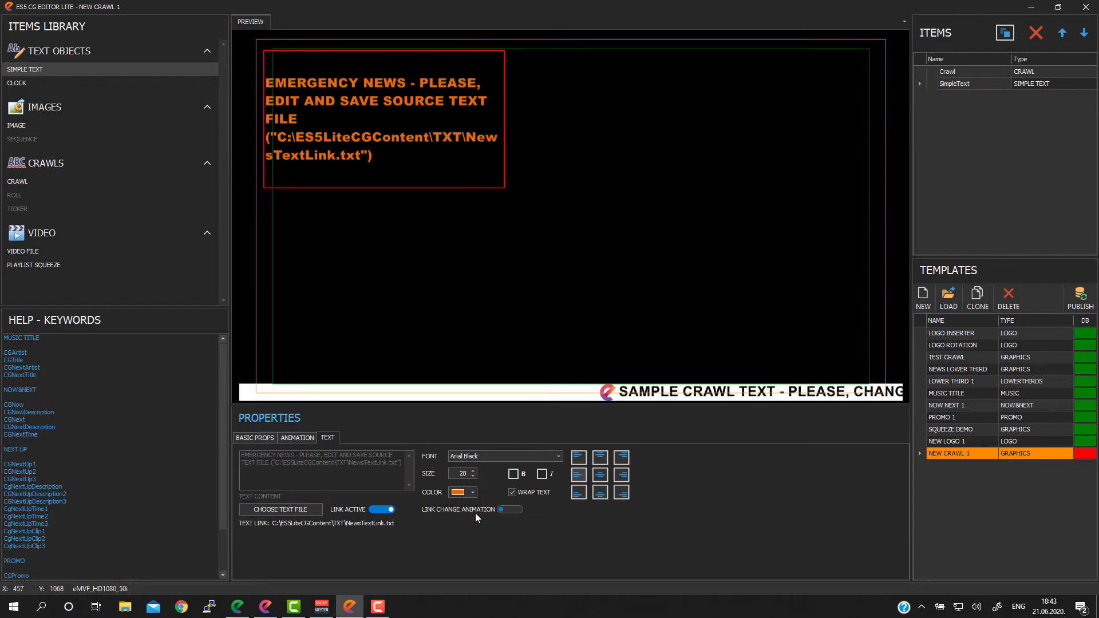
left_click(509, 510)
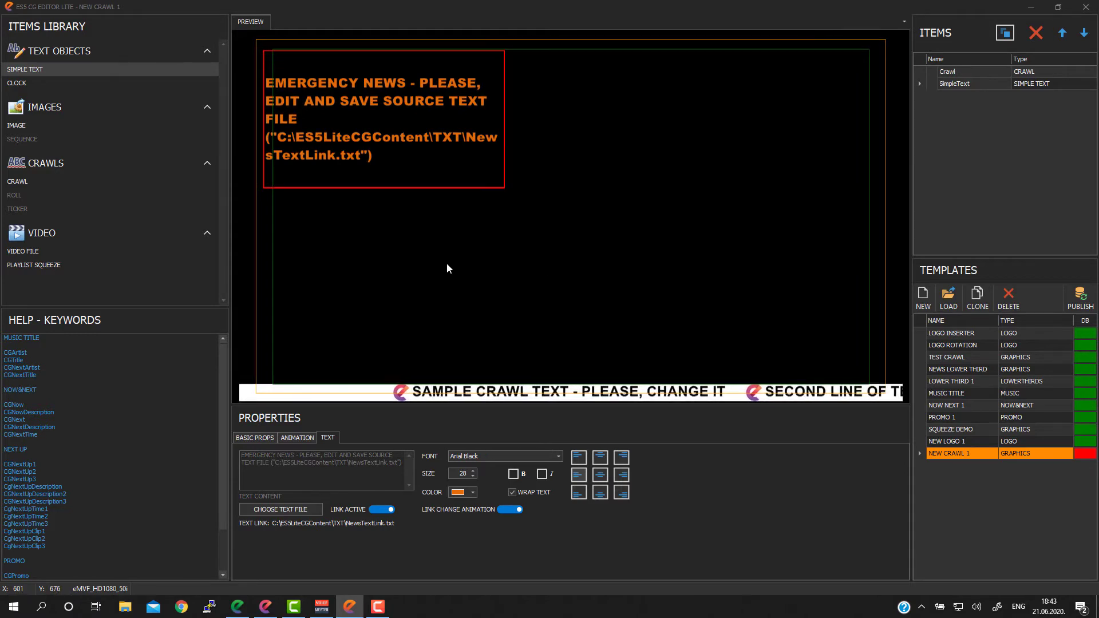
Open NewsTextLink.txt from C:\ES5LiteCGContent\TXT in Notepad and place its window below the text in the preview
key("super+e")
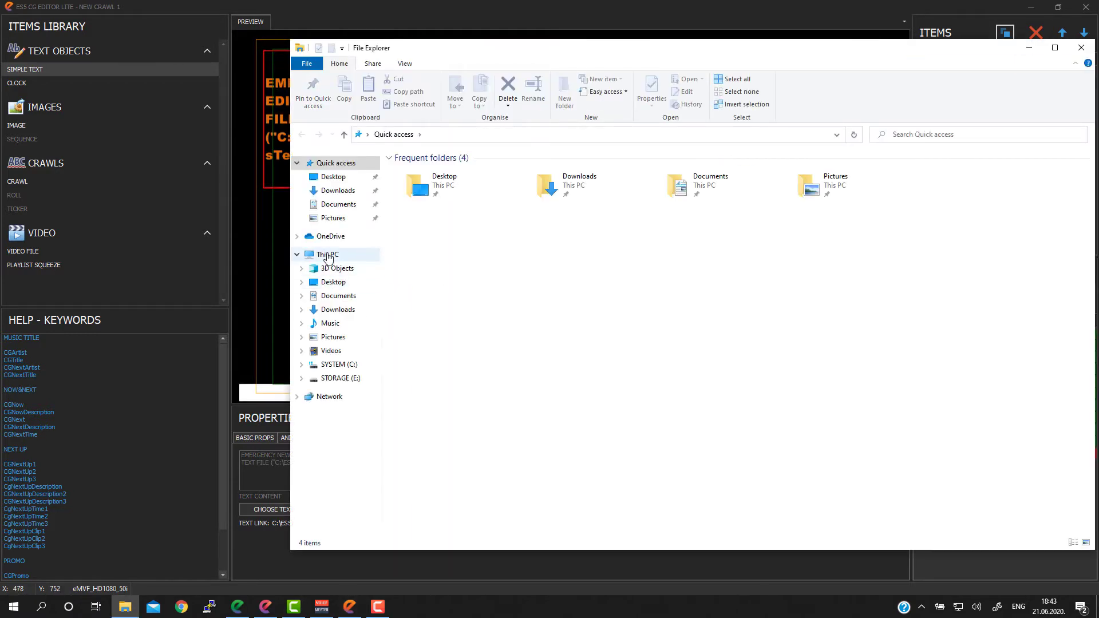
left_click(329, 255)
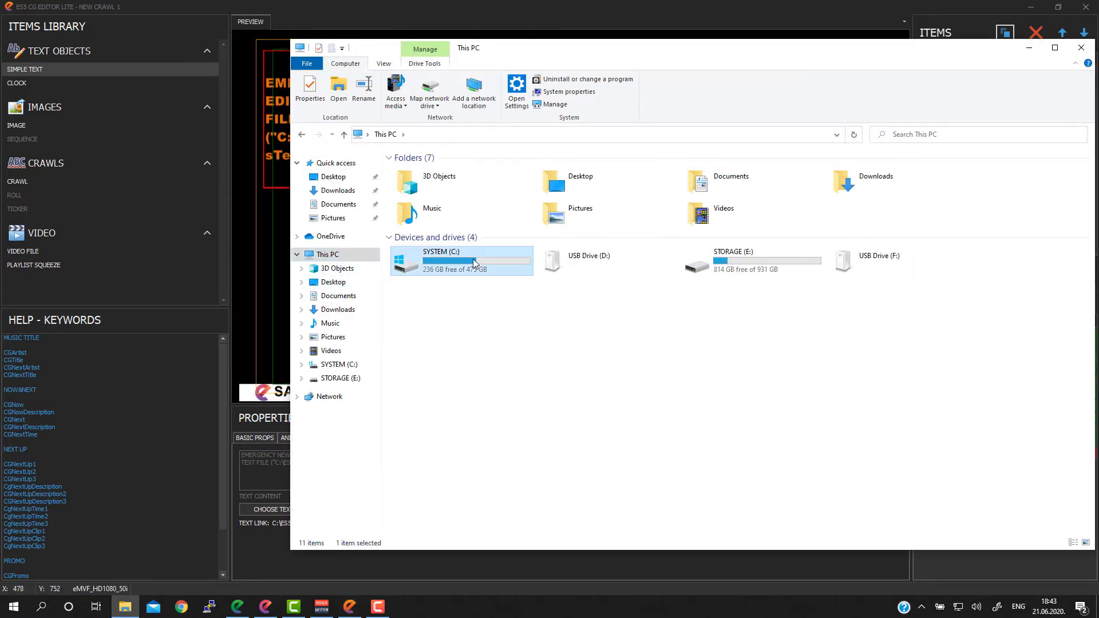
double_click(473, 258)
left_click(448, 256)
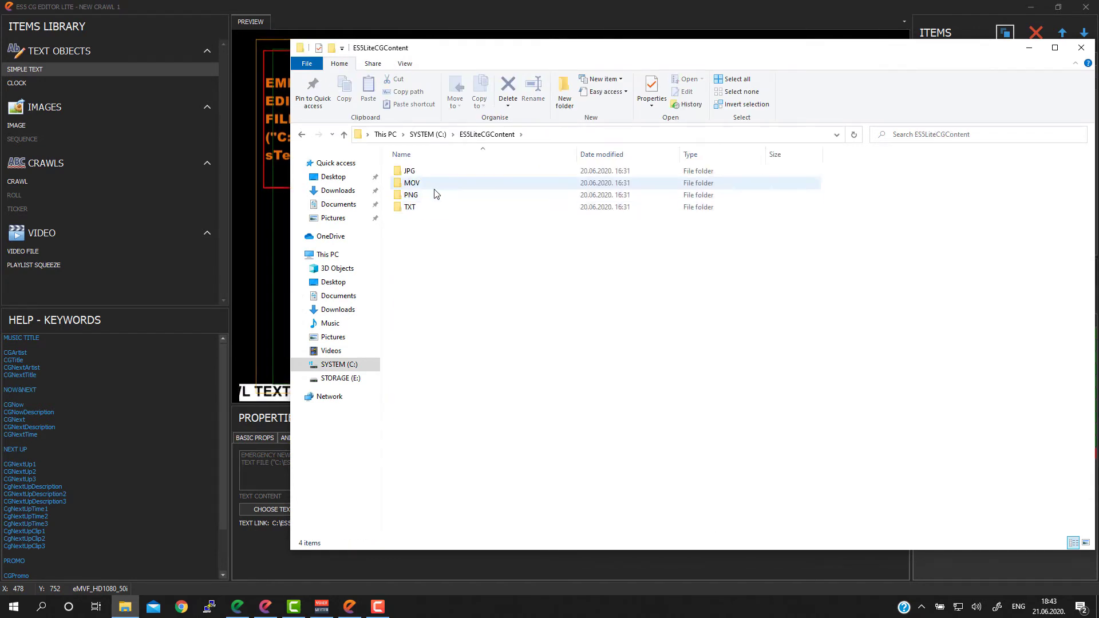
left_click(418, 208)
double_click(418, 208)
left_click(430, 173)
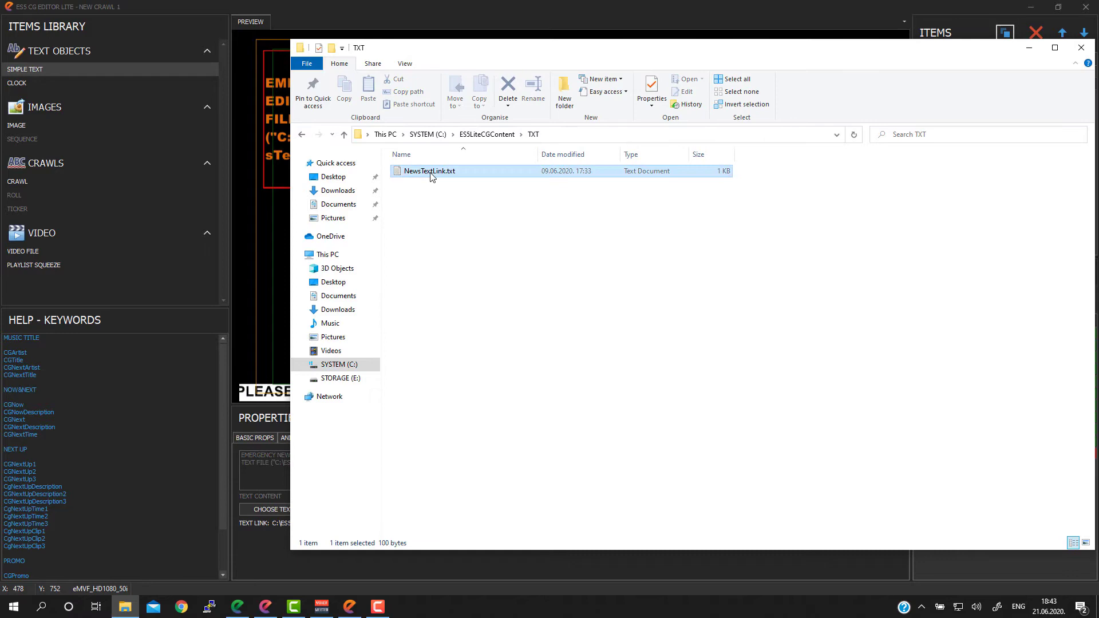
left_click(1029, 48)
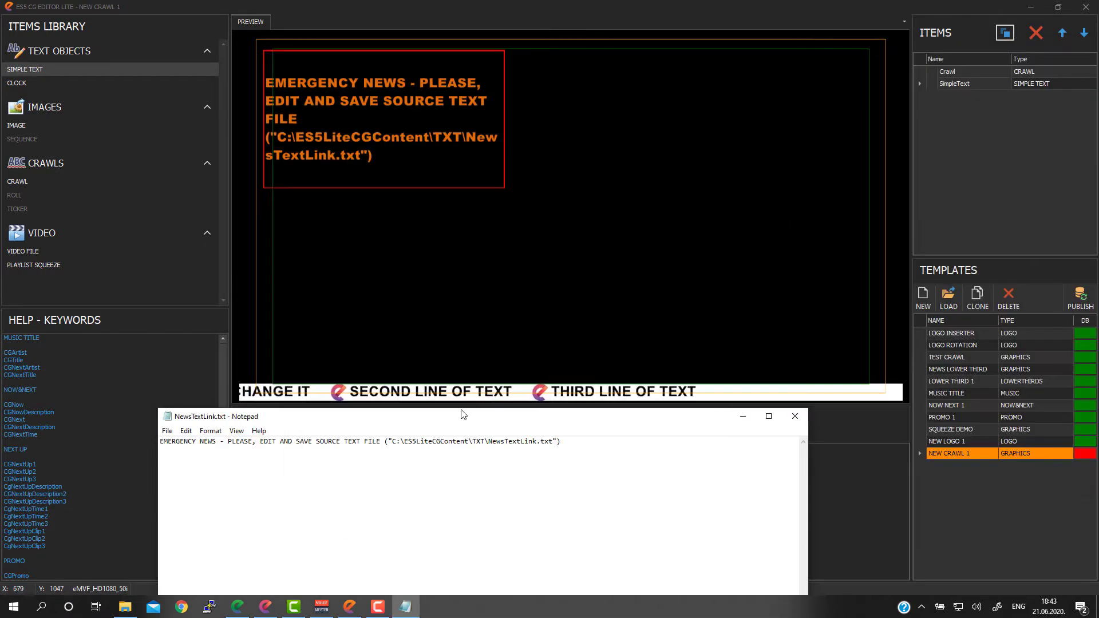
left_click_drag(461, 422, 525, 291)
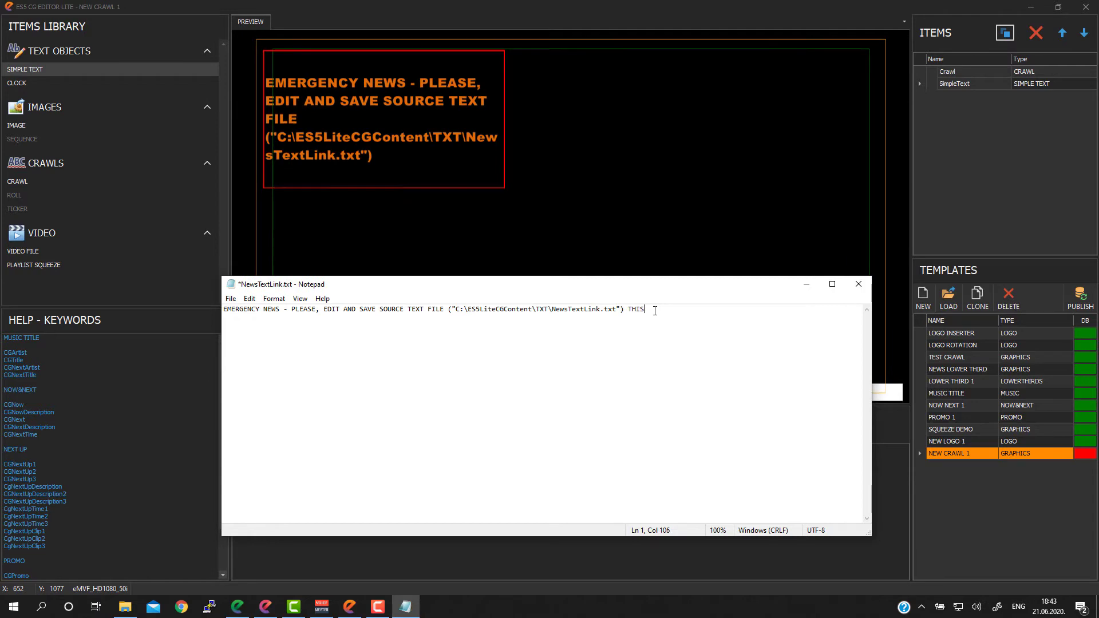
Append "THIS IS CHANGE" to the text in NewsTextLink.txt, save the file, and return to CG Editor
type("THIS IS CHANGE")
key("ctrl+s")
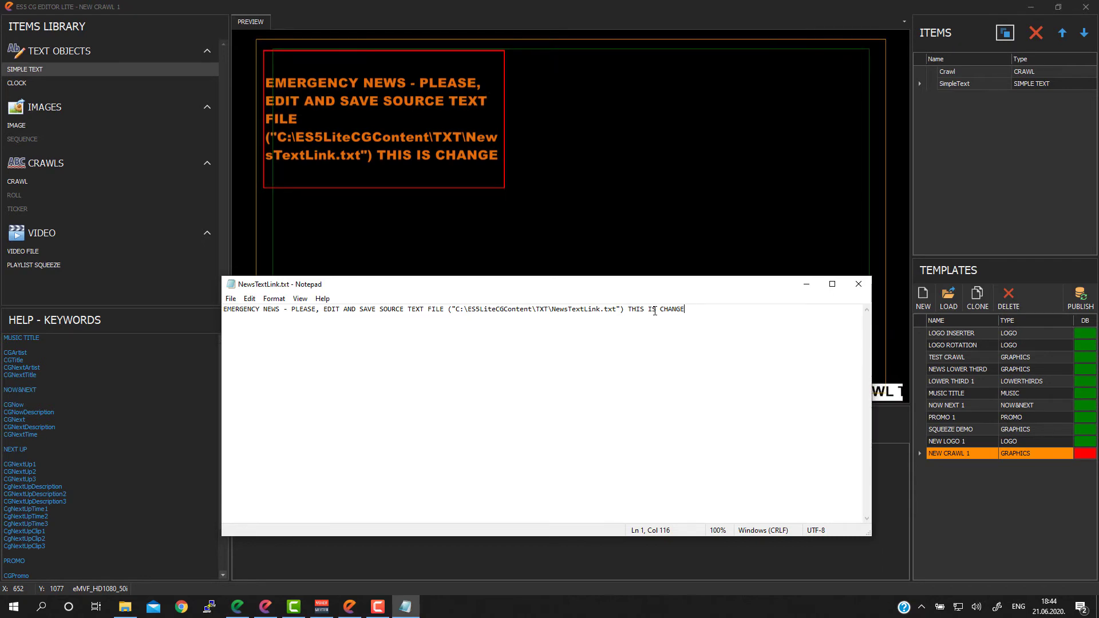
left_click(565, 139)
left_click(388, 152)
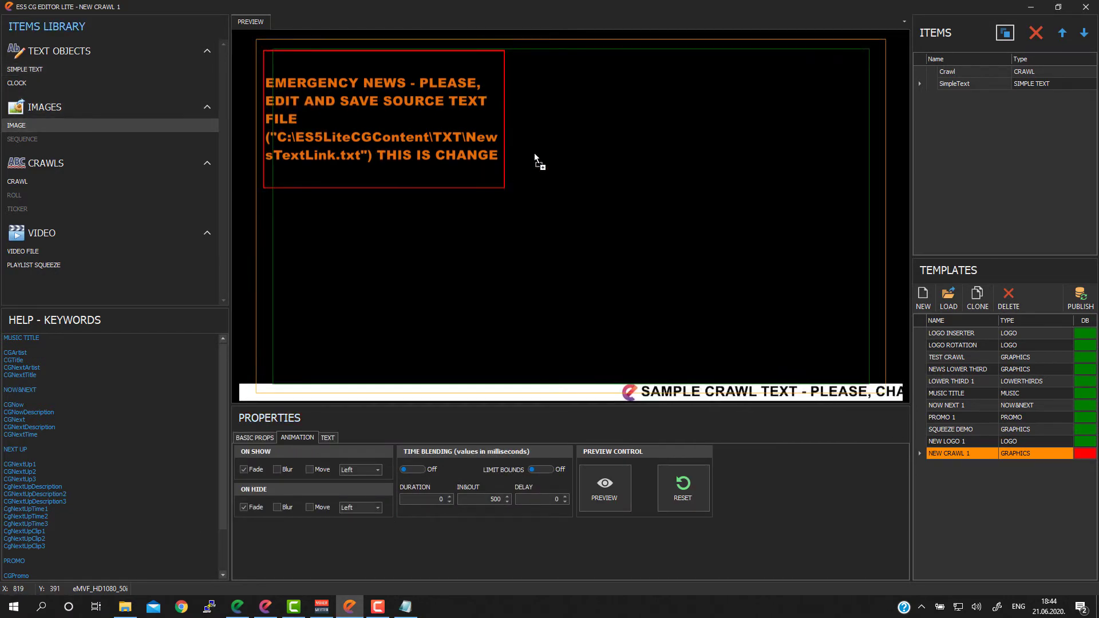
Add the image ELiteLogoPlayout.png from C:\ES5LiteCGContent\PNG beside the linked text and show its image settings
left_click_drag(544, 112, 587, 125)
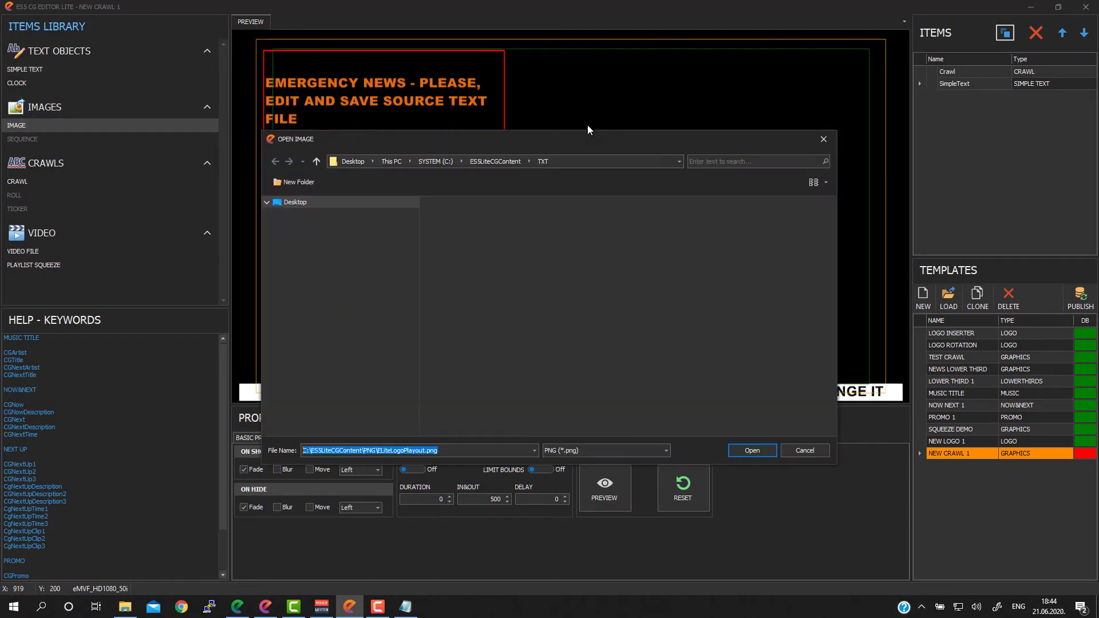
left_click(497, 163)
double_click(452, 232)
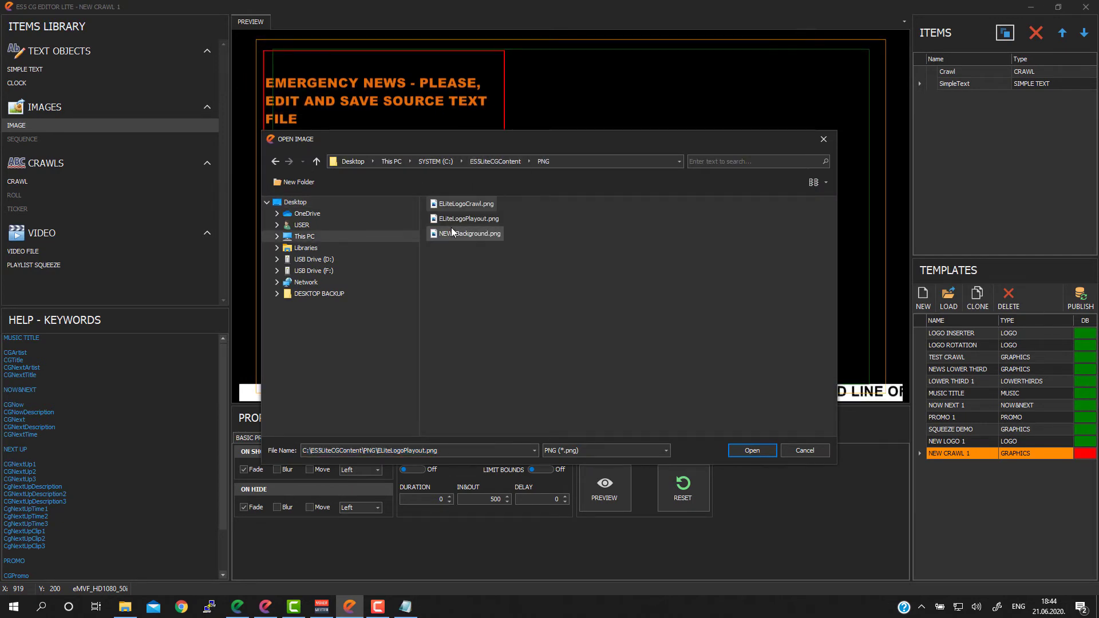
double_click(473, 219)
left_click(339, 436)
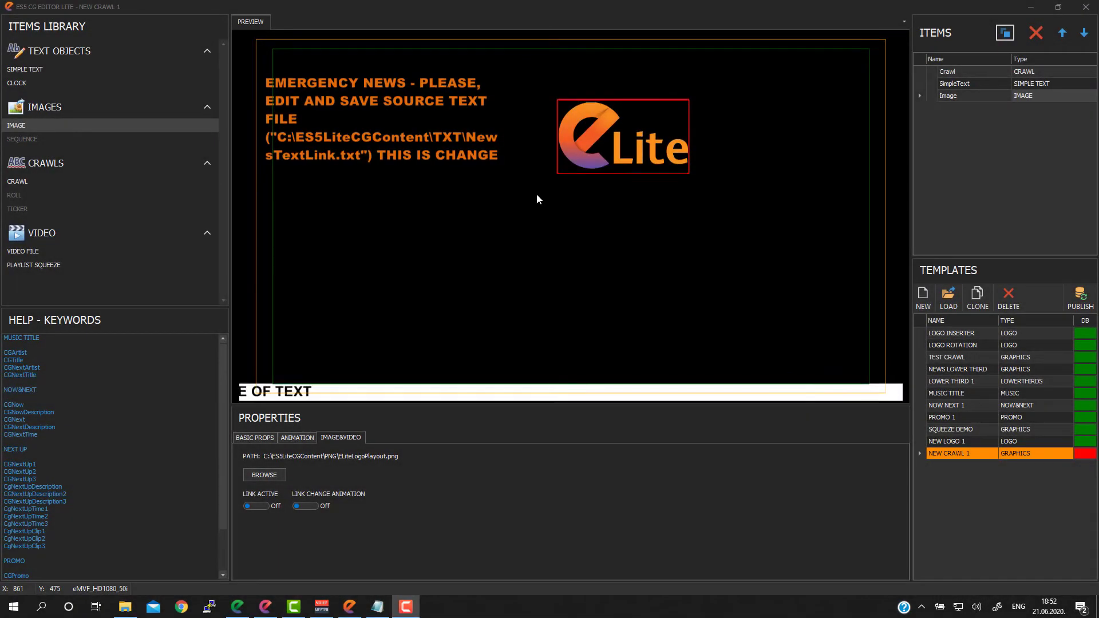
Move the linked text up to about Position Y -13 and place the logo image below it at about X 73, Y 377
left_click(393, 118)
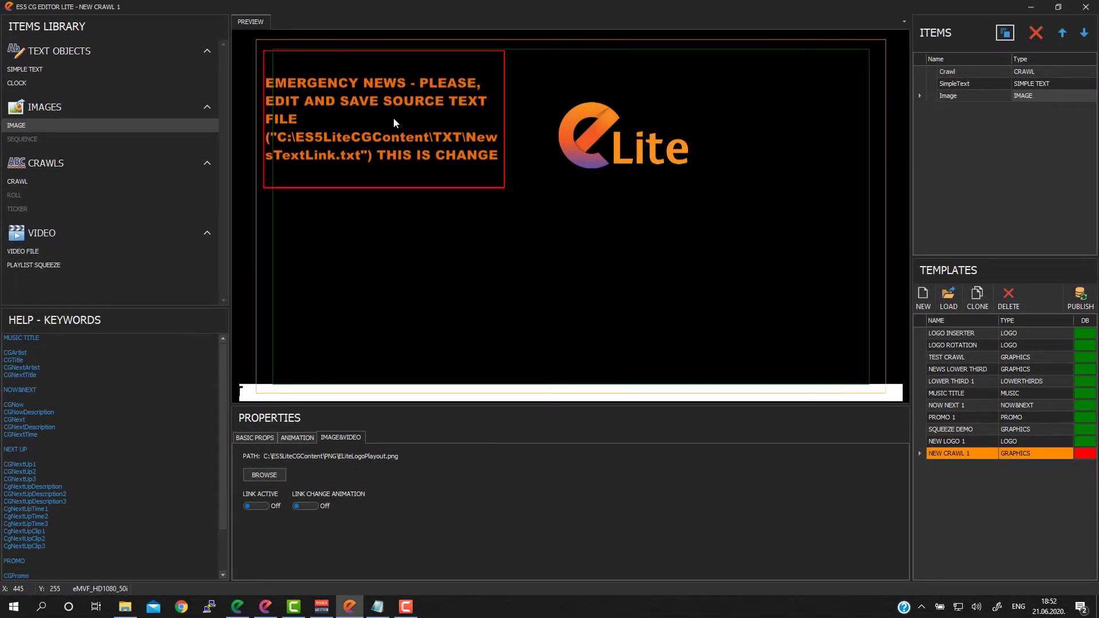
left_click_drag(382, 103, 384, 72)
left_click(573, 142)
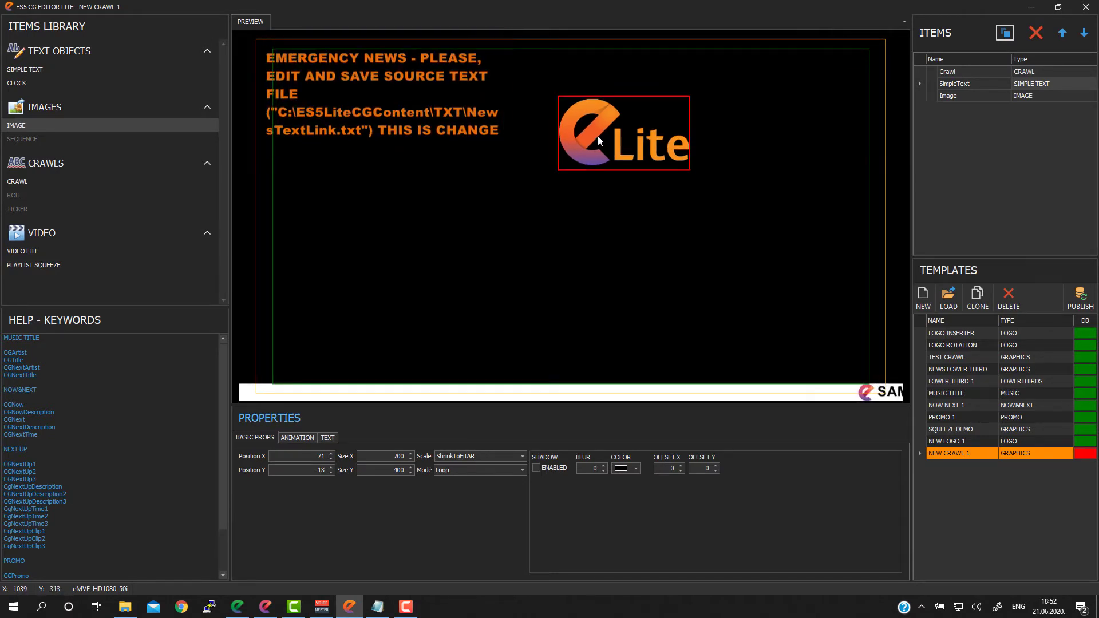
left_click_drag(572, 142, 303, 199)
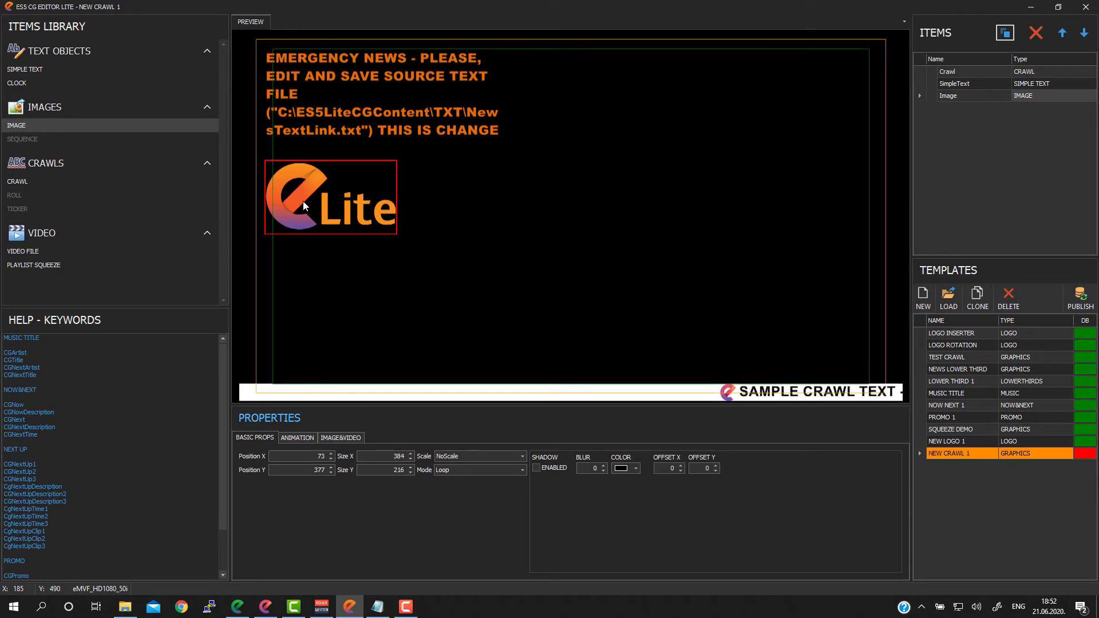
left_click(441, 213)
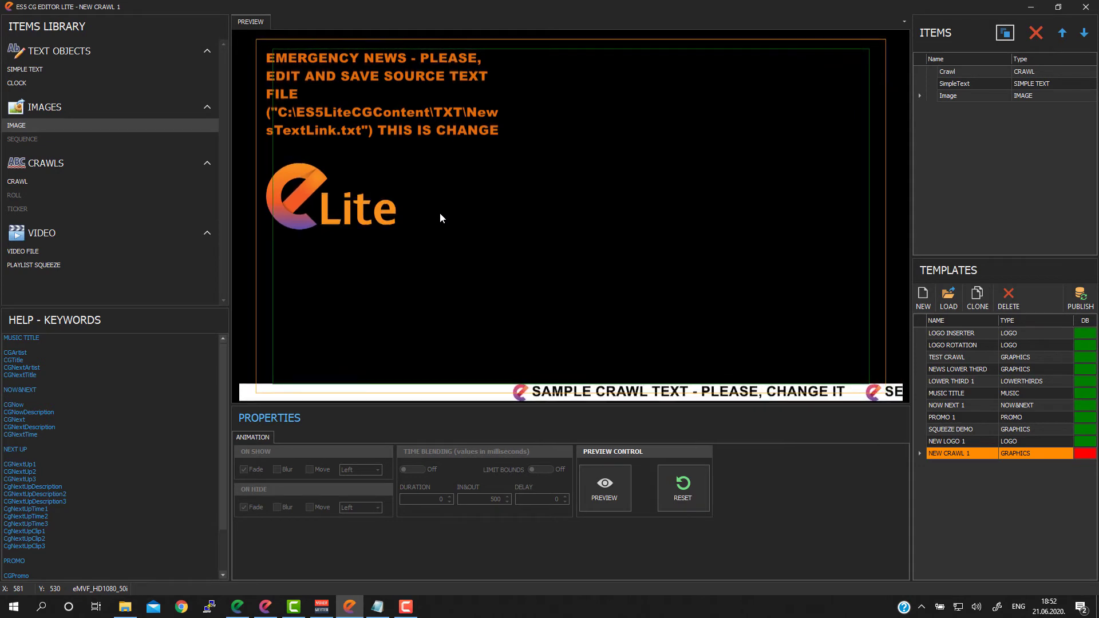
Enable the Move animation on show and on hide for the logo image, with In&Out set to 700 ms, and preview it
left_click(364, 218)
left_click(351, 115)
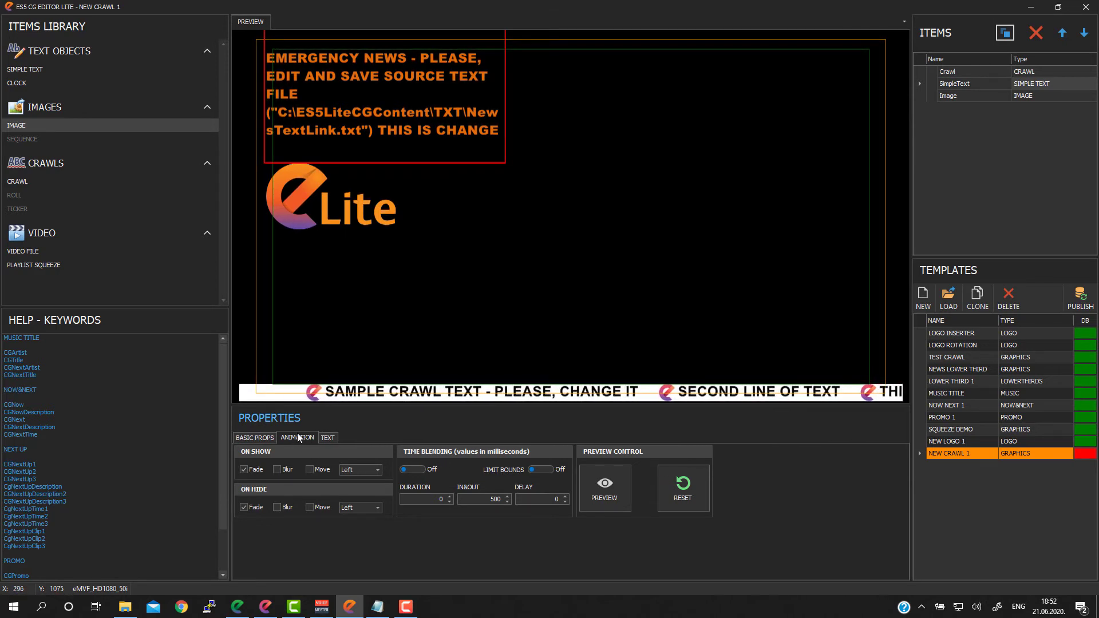
left_click(343, 206)
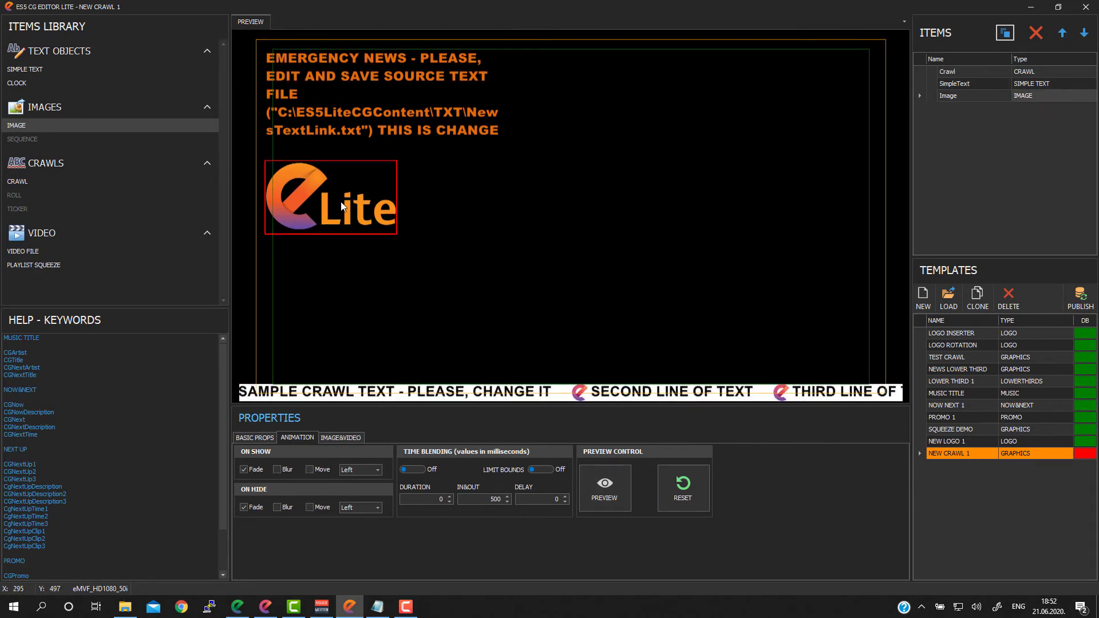
left_click(321, 473)
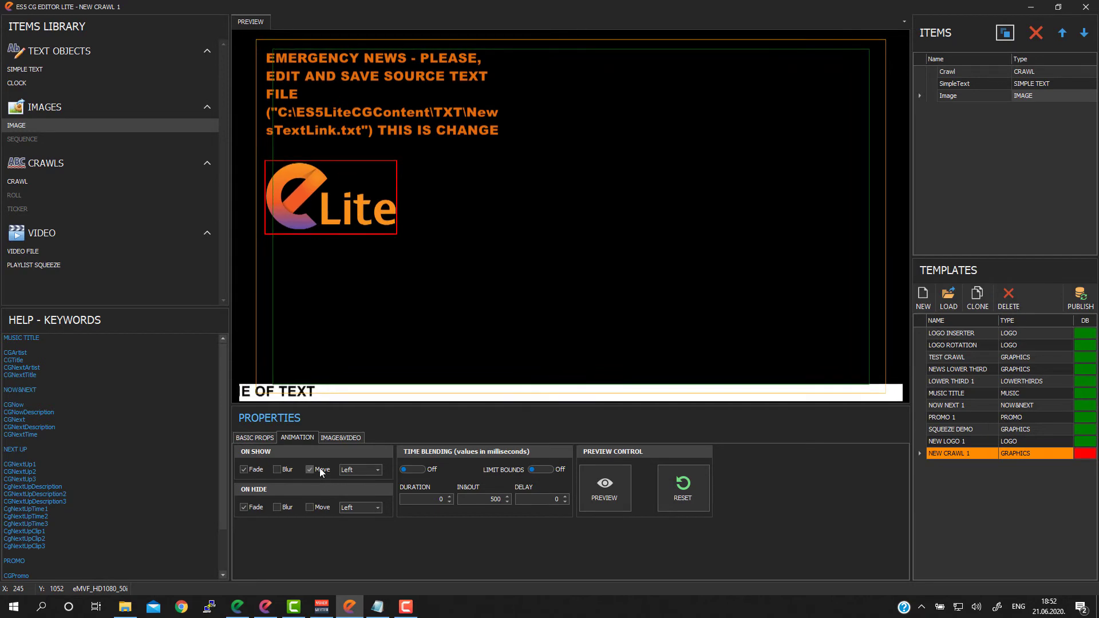
left_click(320, 509)
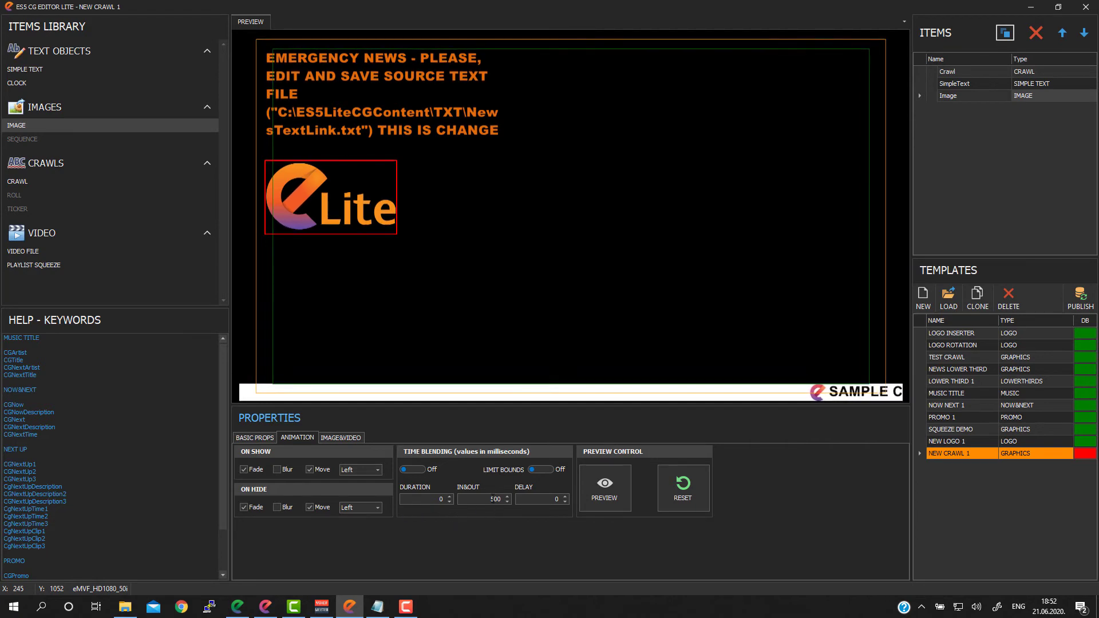
double_click(495, 500)
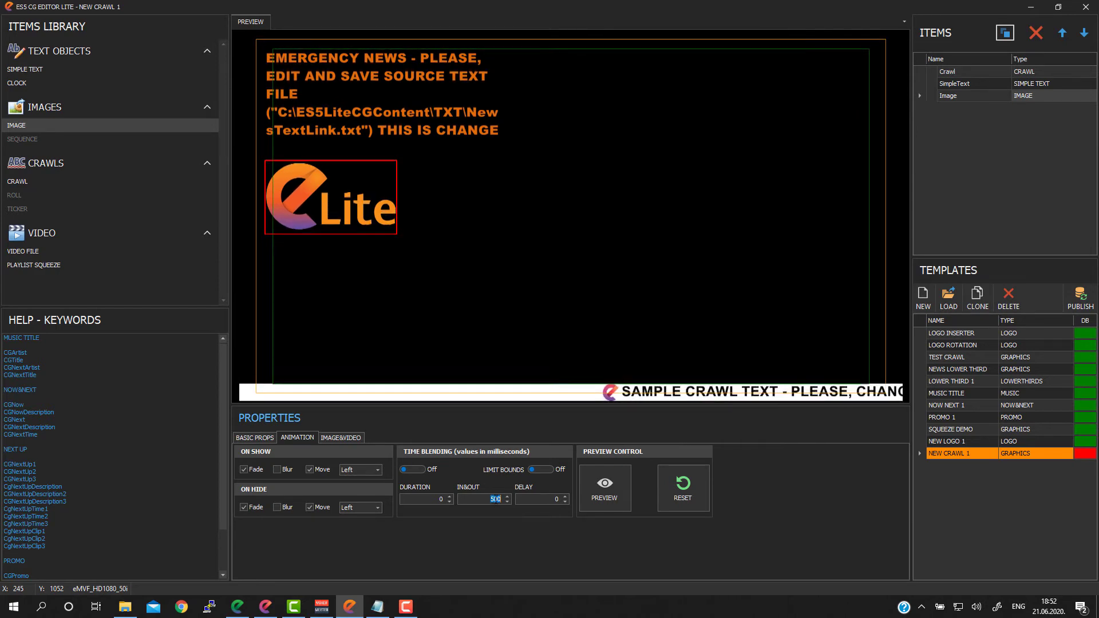
type("700")
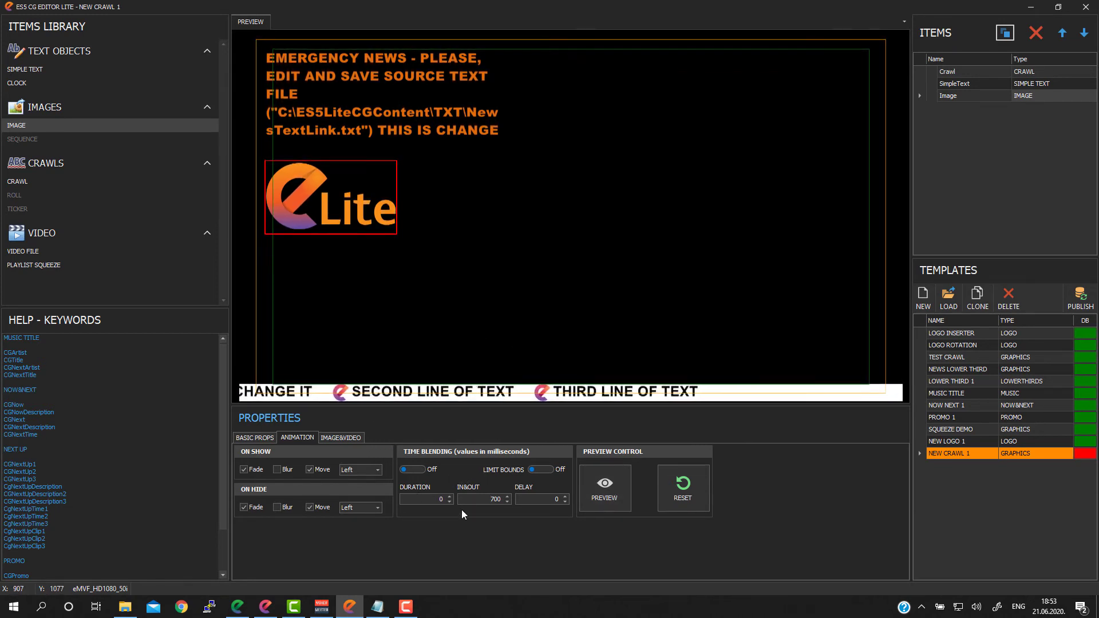
left_click(607, 493)
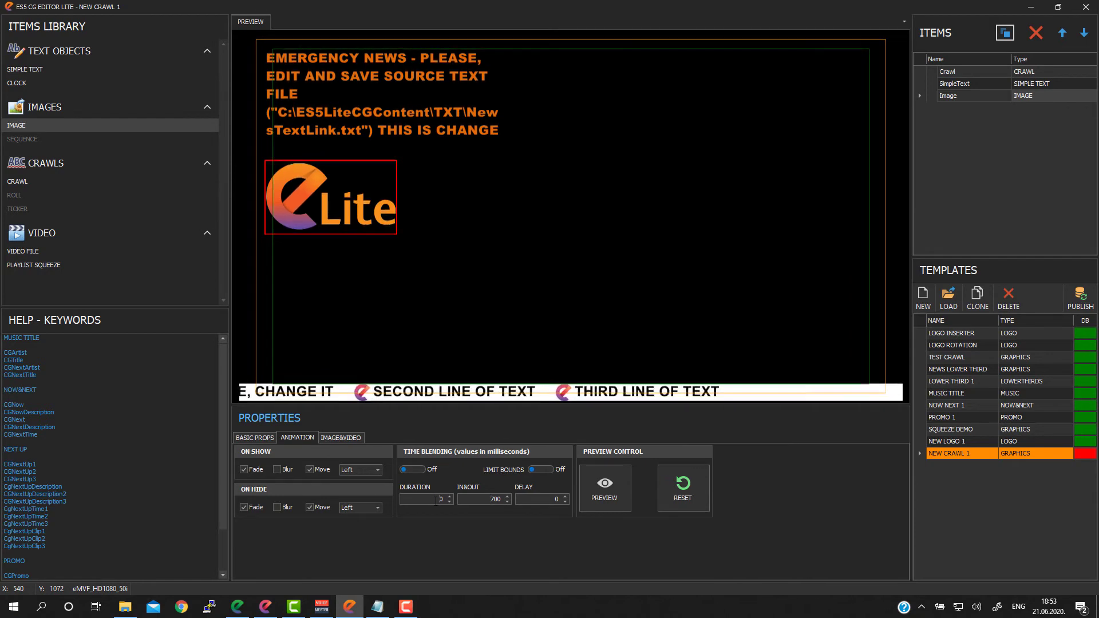
Turn on time blending for the logo image with a duration of 2000 ms and preview the animation
double_click(436, 501)
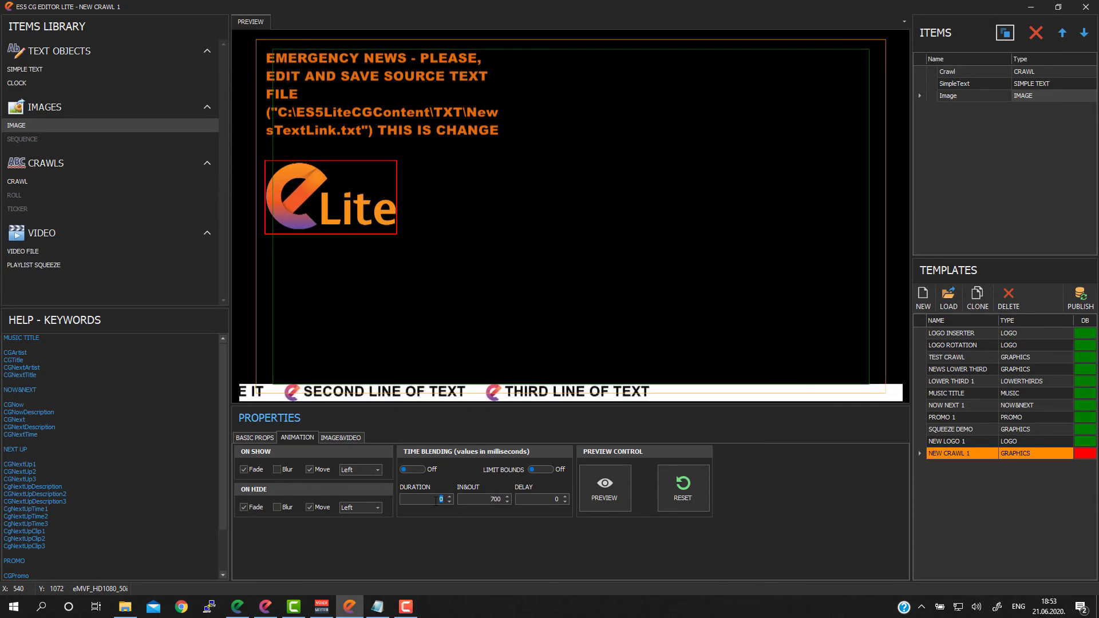
type("2000")
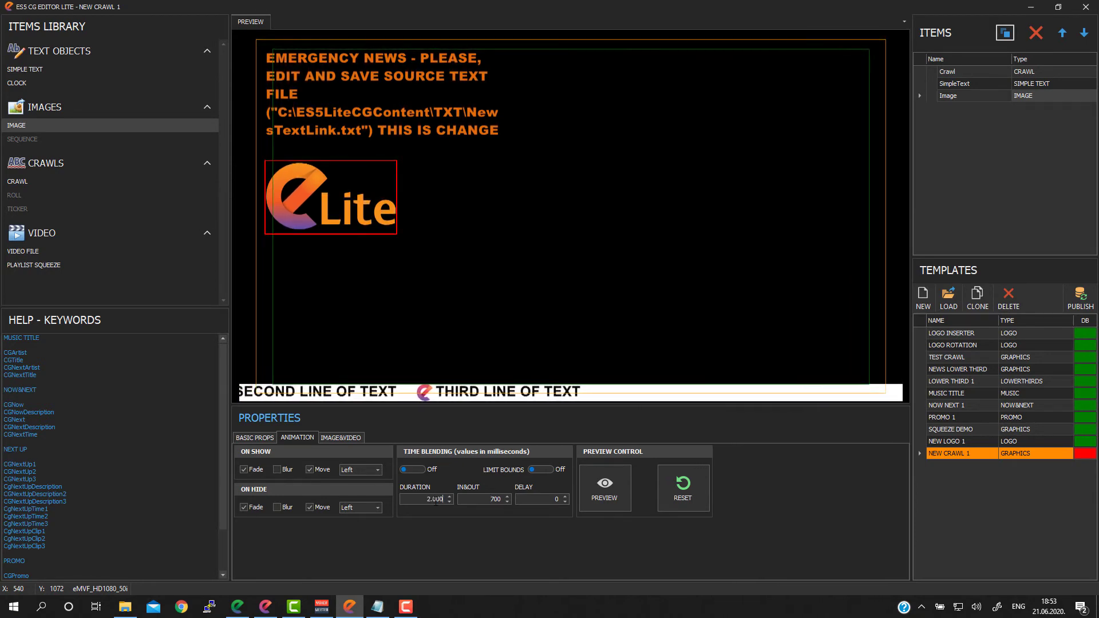
left_click(485, 497)
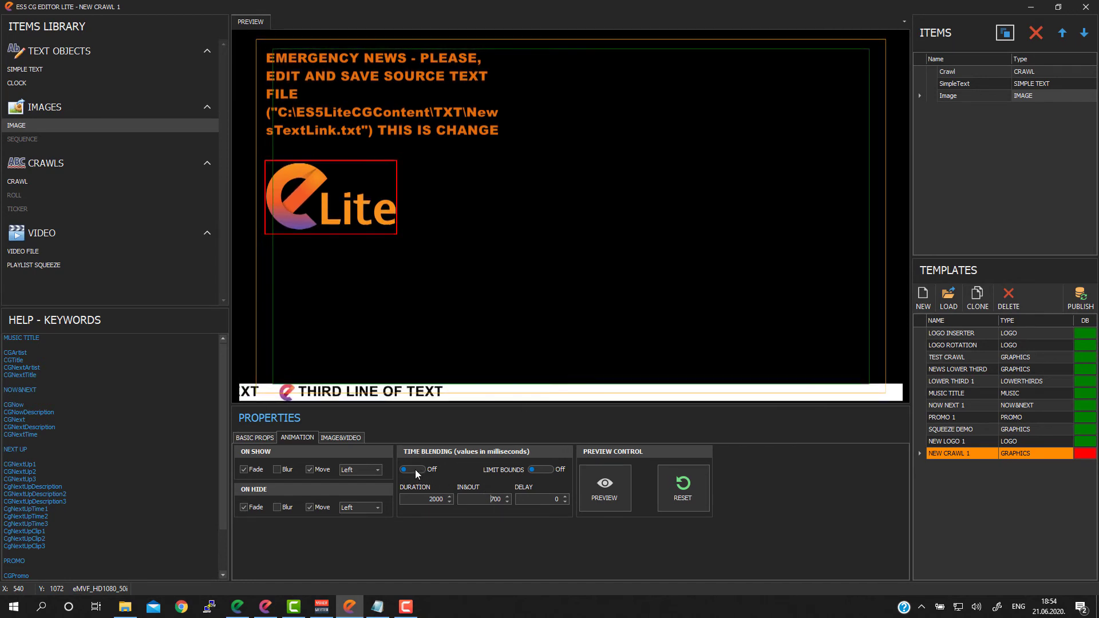
left_click(412, 469)
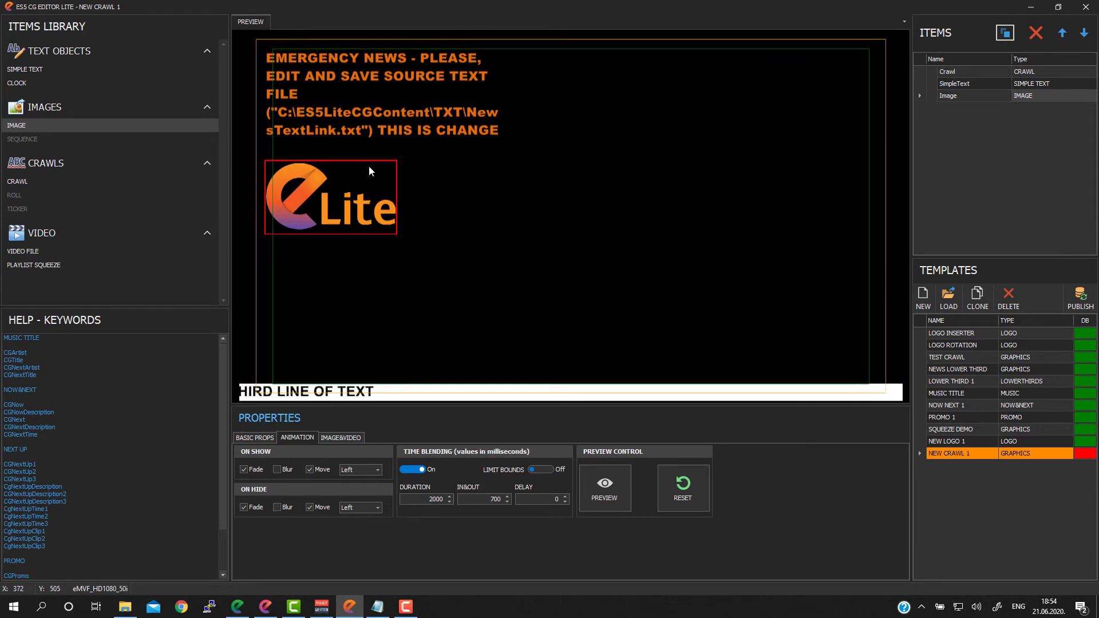
left_click(608, 491)
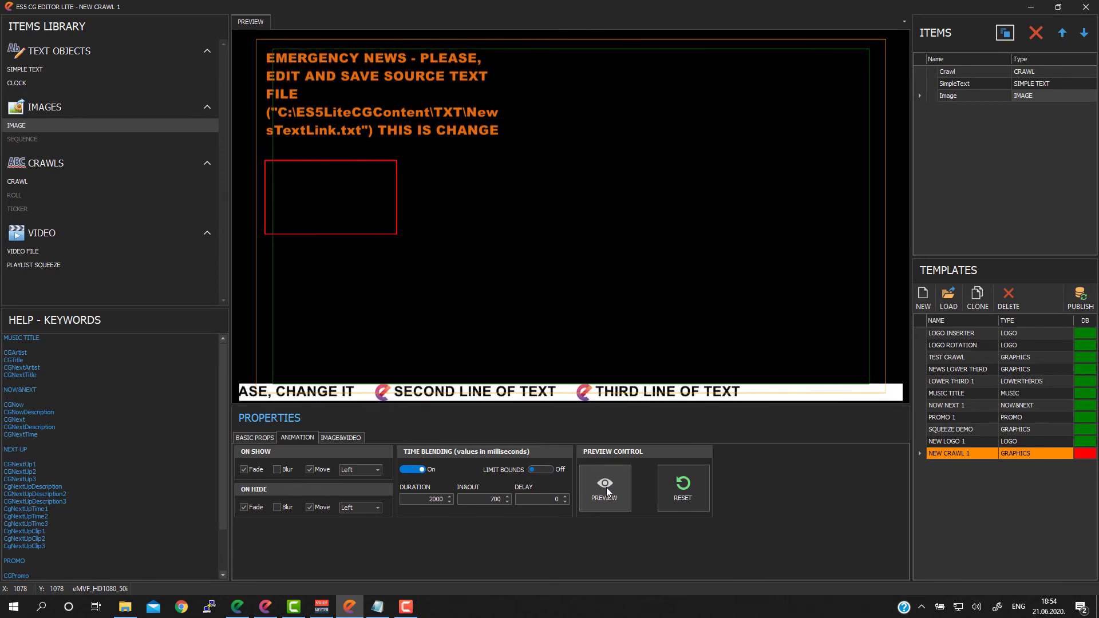
Add the video file EliteInserterRotation.mov from C:\ES5LiteCGContent\MOV in the empty area beside the logo image
left_click(23, 253)
left_click_drag(403, 229, 577, 125)
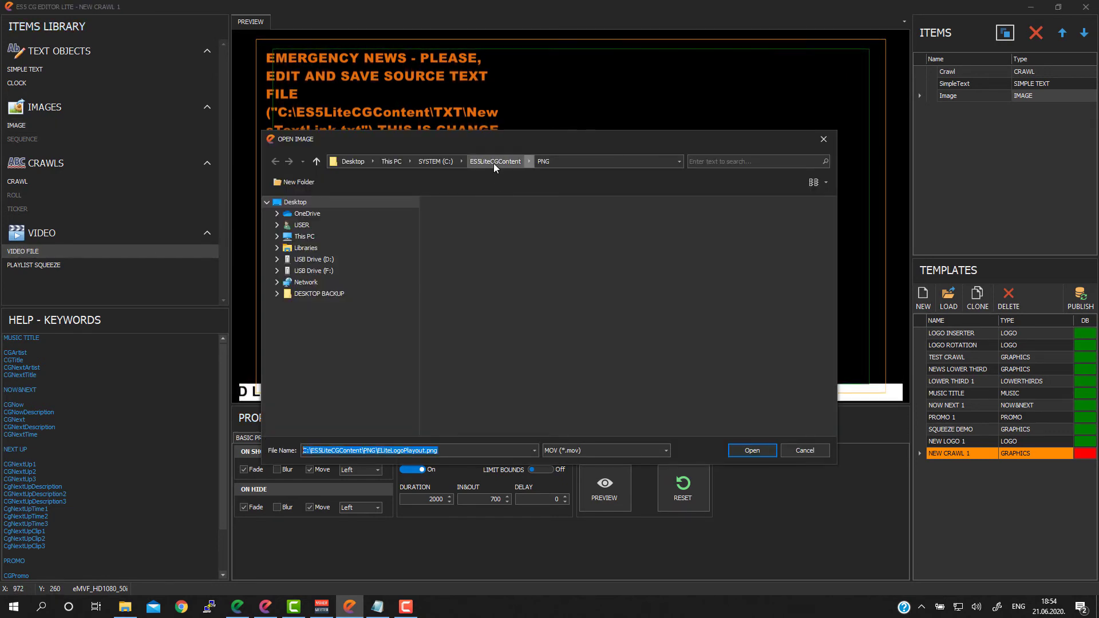
left_click(493, 161)
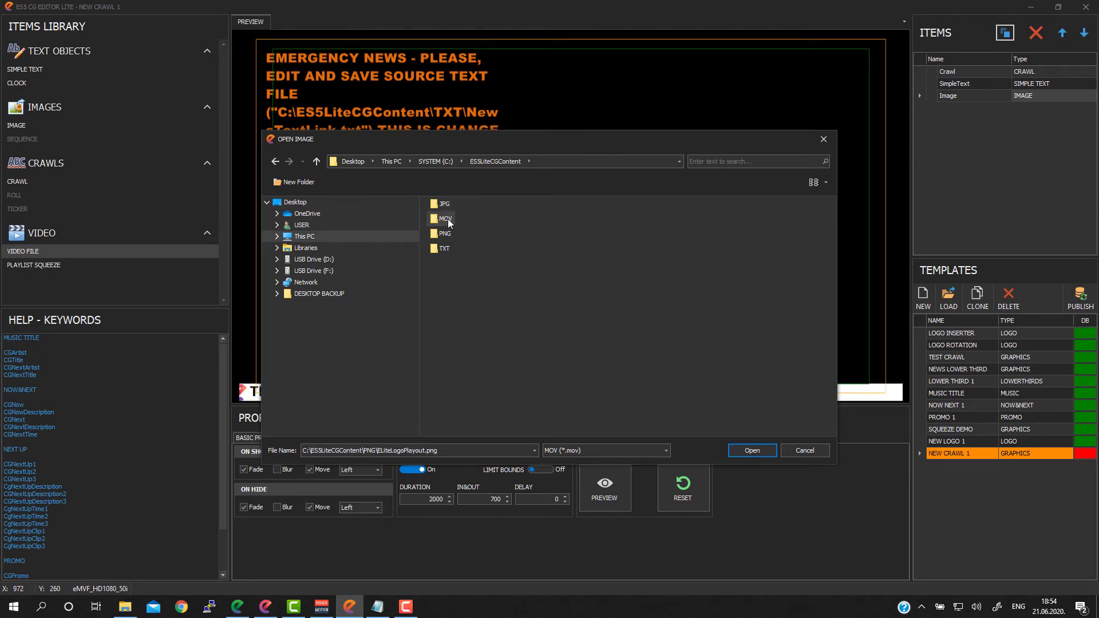
double_click(448, 219)
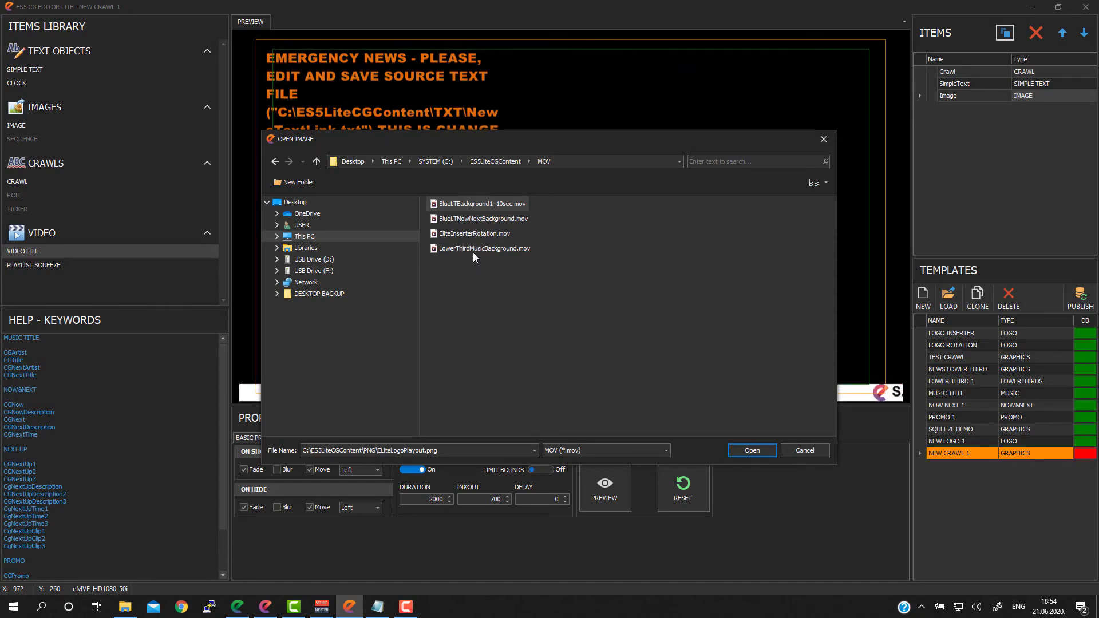
left_click(474, 234)
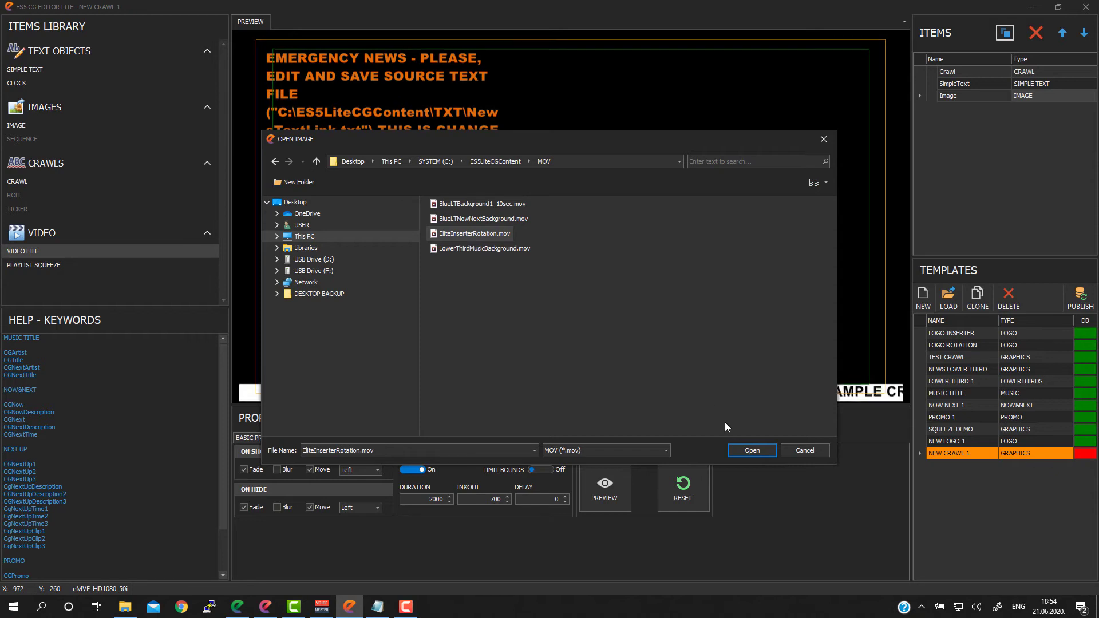
left_click(746, 452)
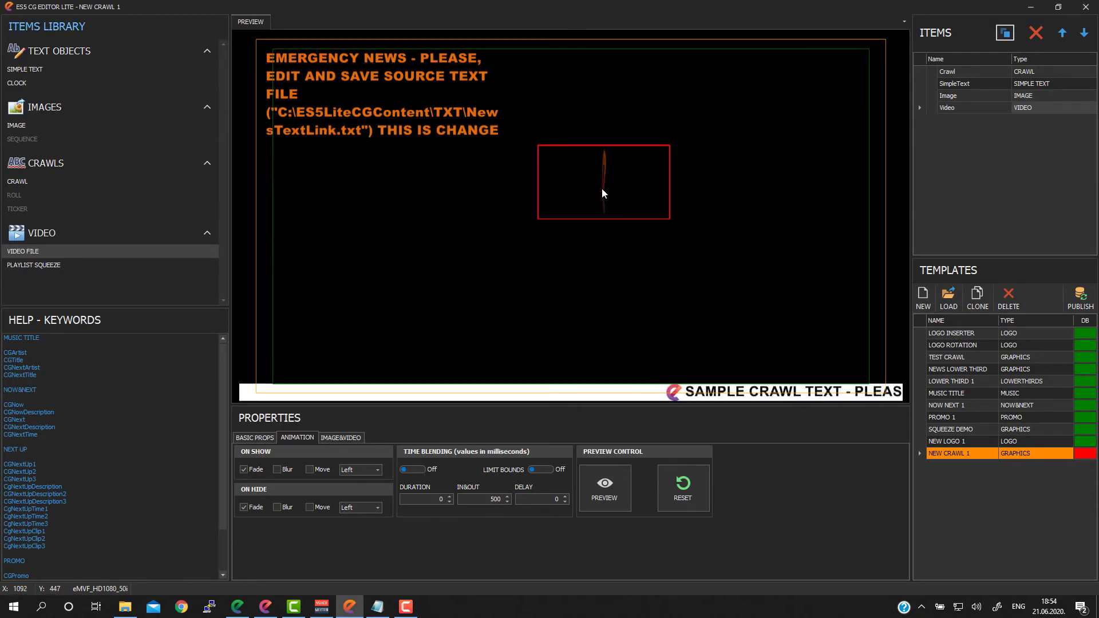
Examine the rotation video's source path, link options and available playback modes
left_click(334, 438)
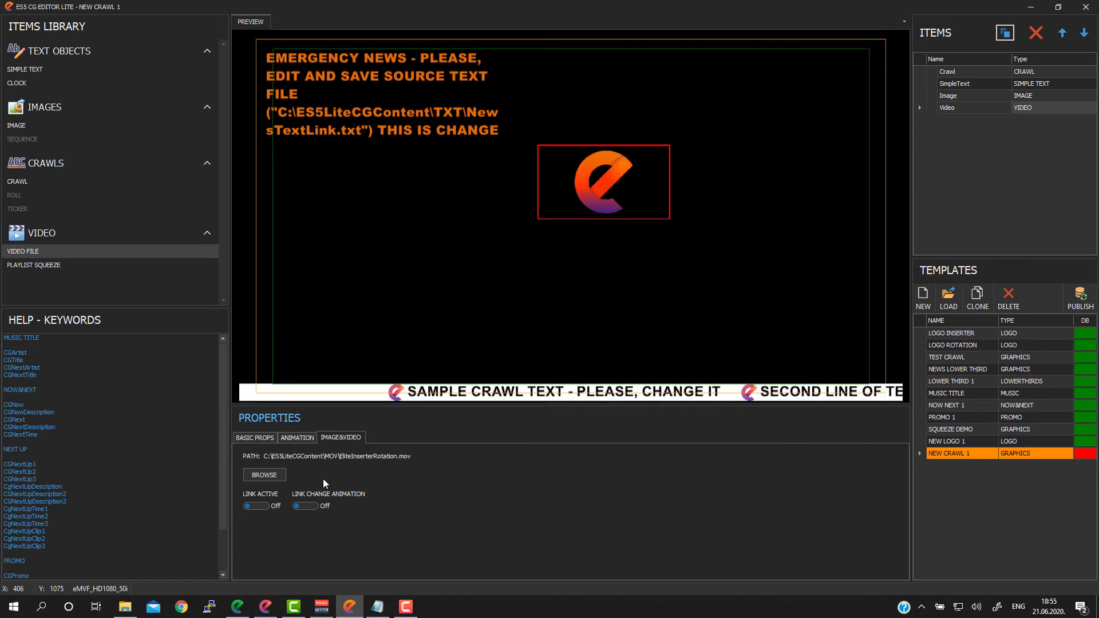
left_click(257, 437)
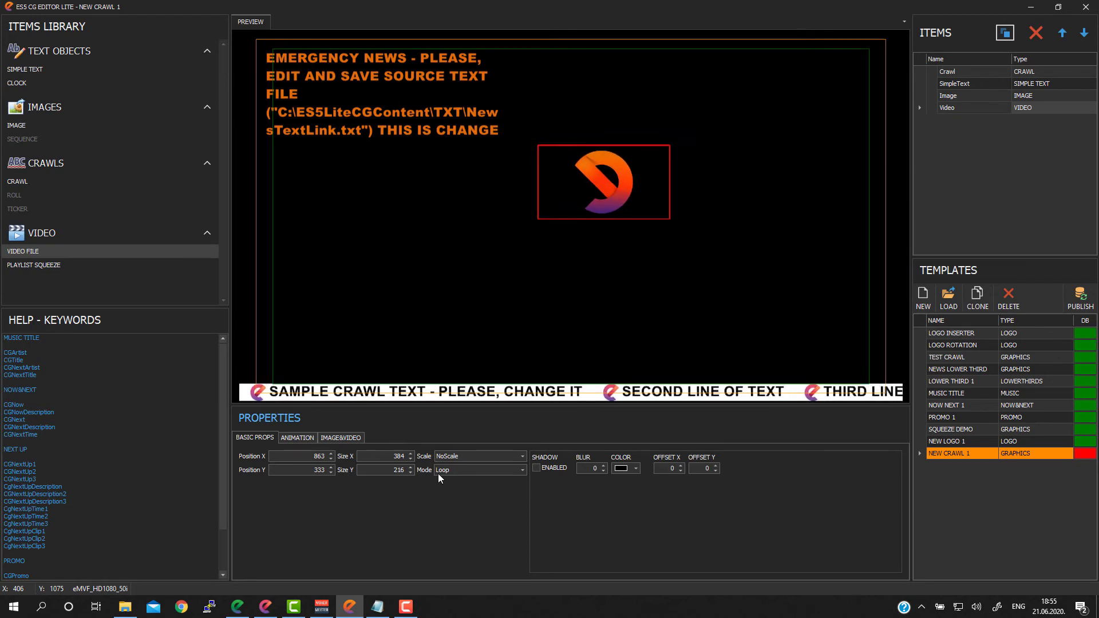
left_click(472, 472)
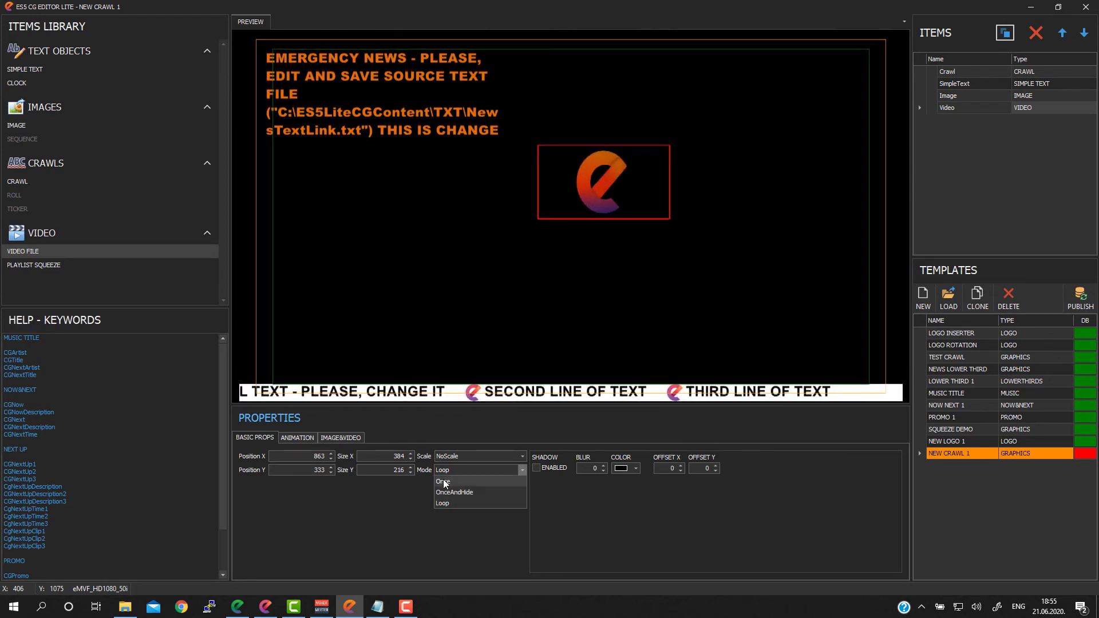
left_click(449, 481)
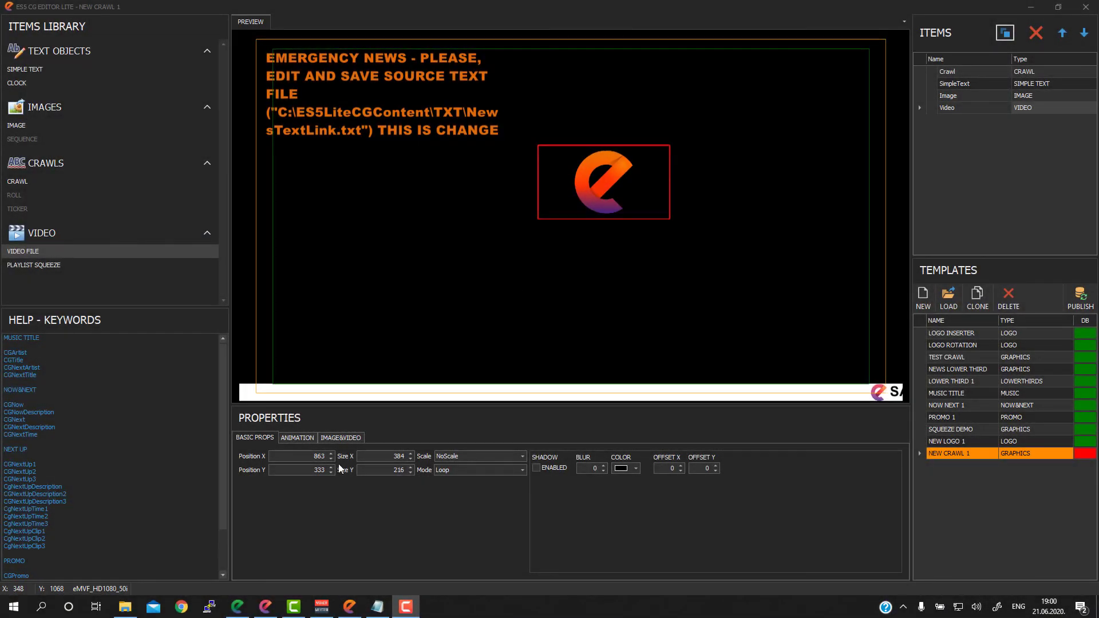
Check the rotation video's animation settings, reset the preview to show all items, and reselect the video
left_click(297, 437)
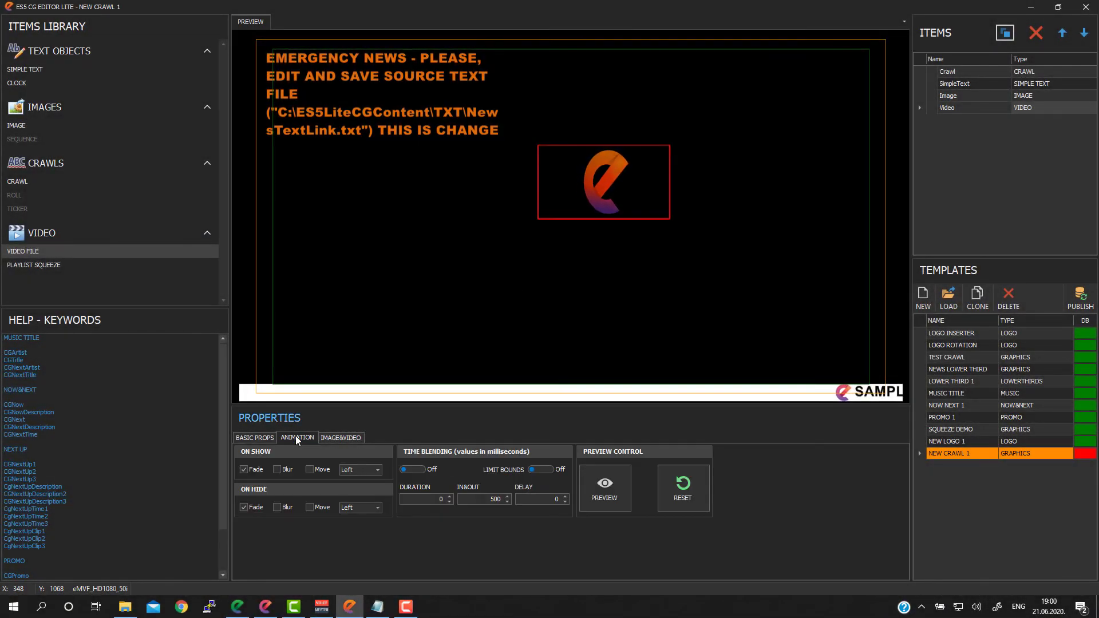
left_click(684, 486)
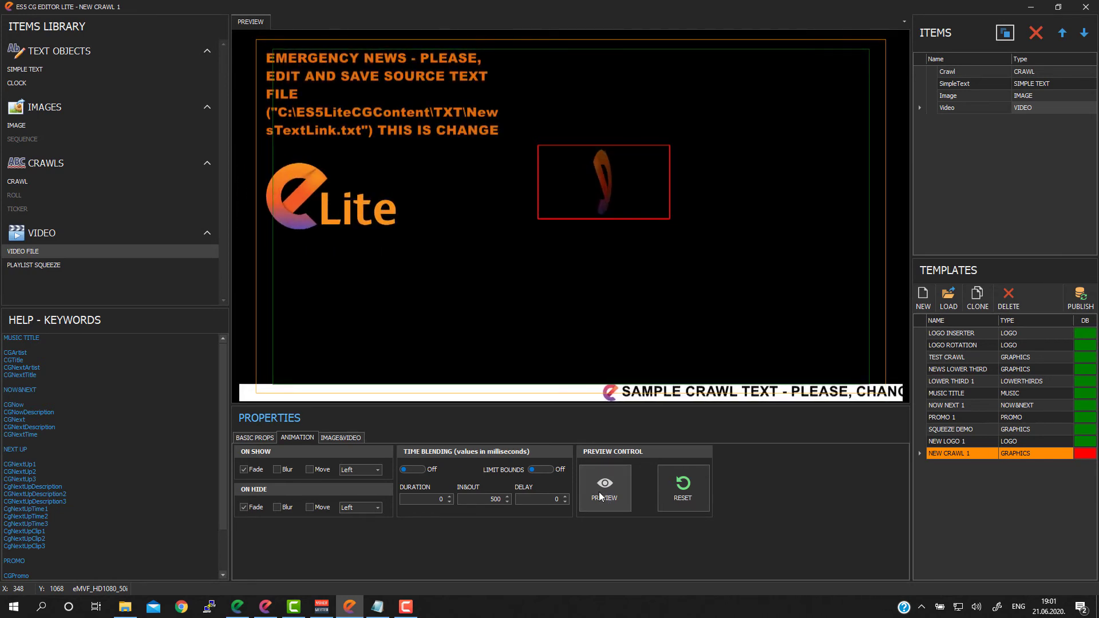
left_click(681, 489)
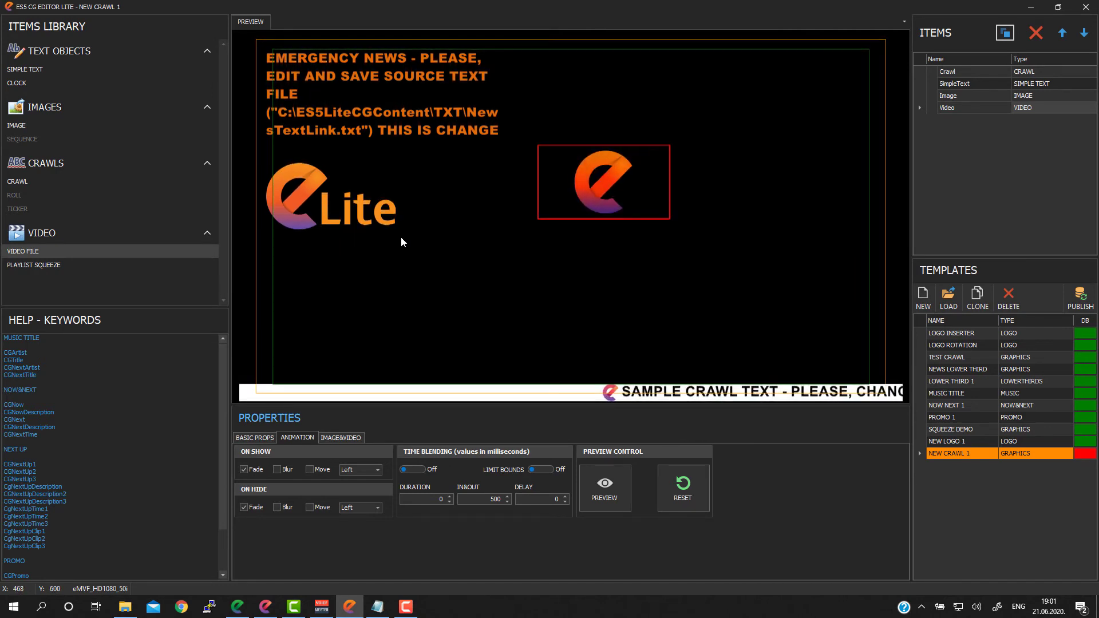
left_click(376, 250)
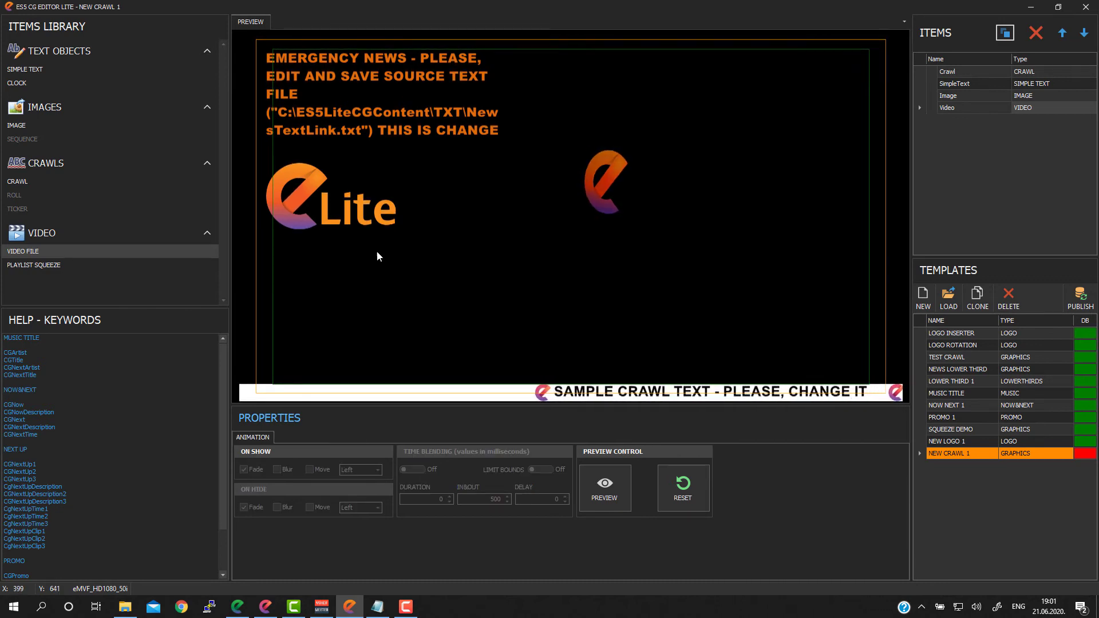
left_click(602, 179)
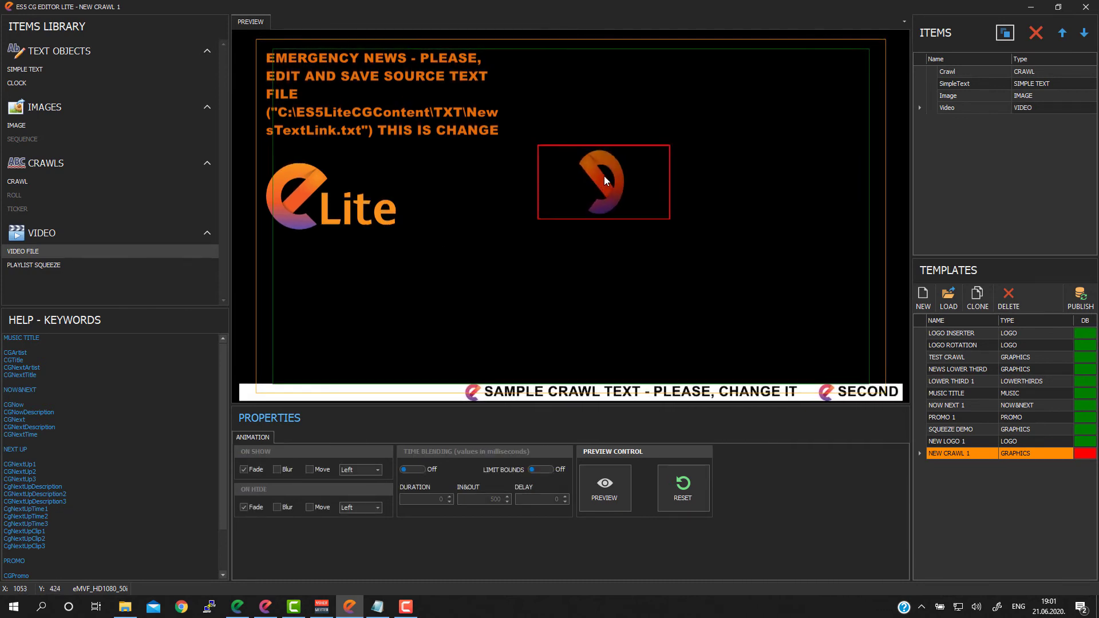
Move the rotation video directly below the logo image and add a Playlist Squeeze item in the empty area to the right of both logos
left_click_drag(558, 212, 337, 273)
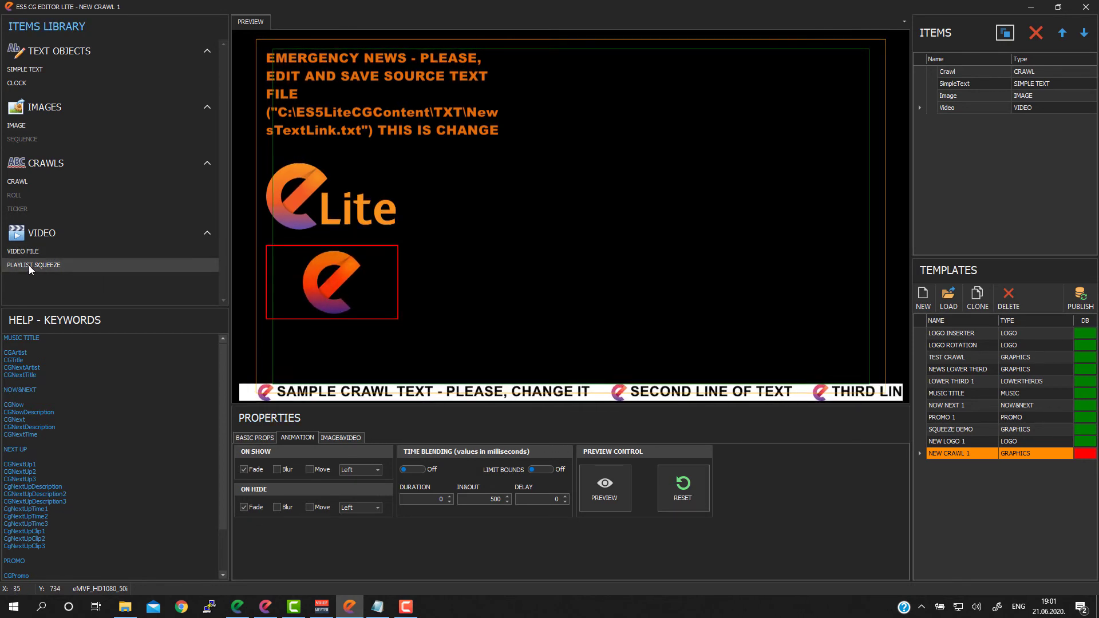
left_click_drag(575, 155, 593, 144)
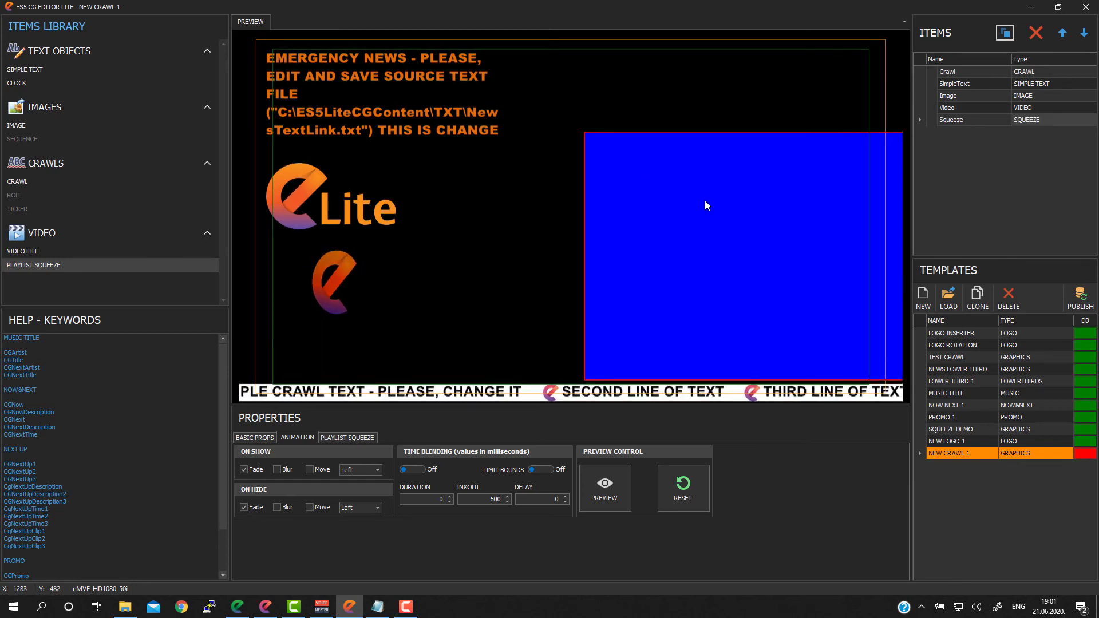
left_click_drag(705, 200, 567, 207)
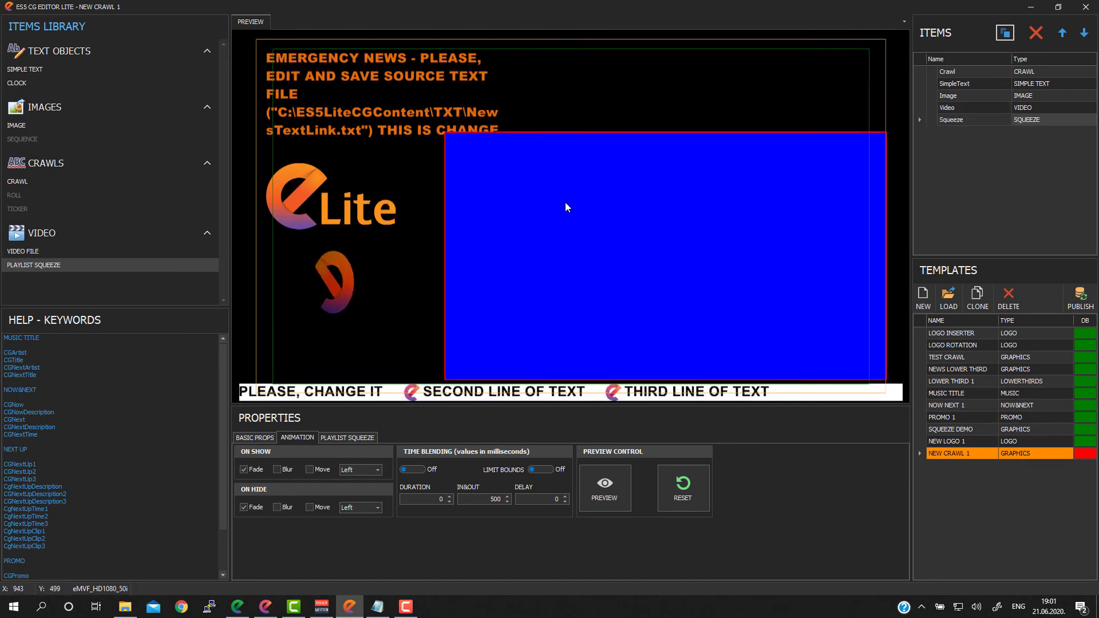
left_click(417, 122)
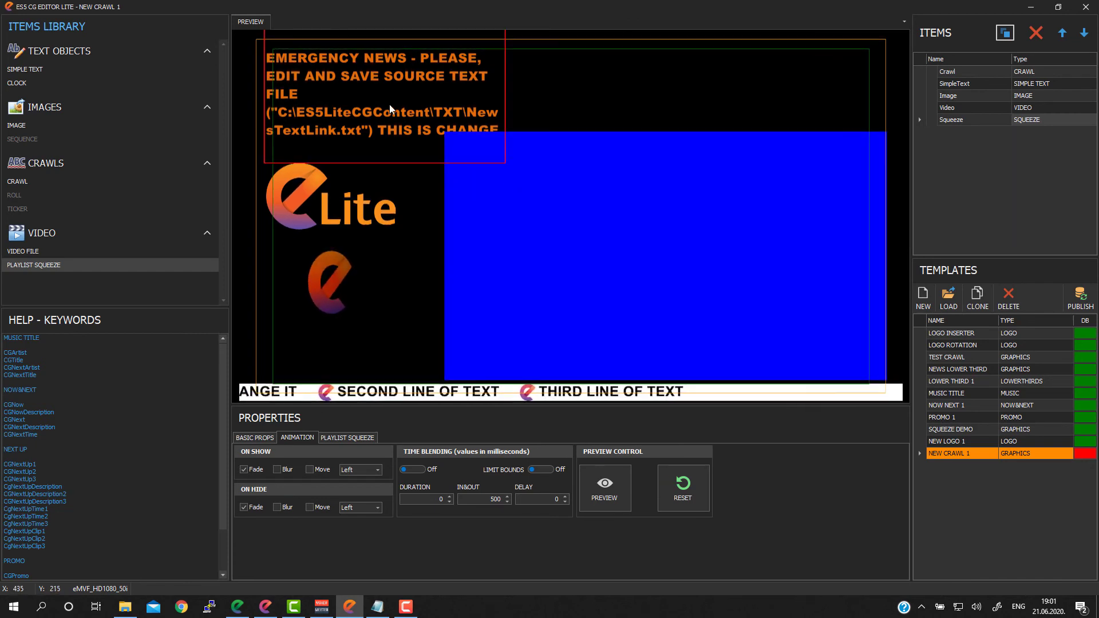
left_click(645, 236)
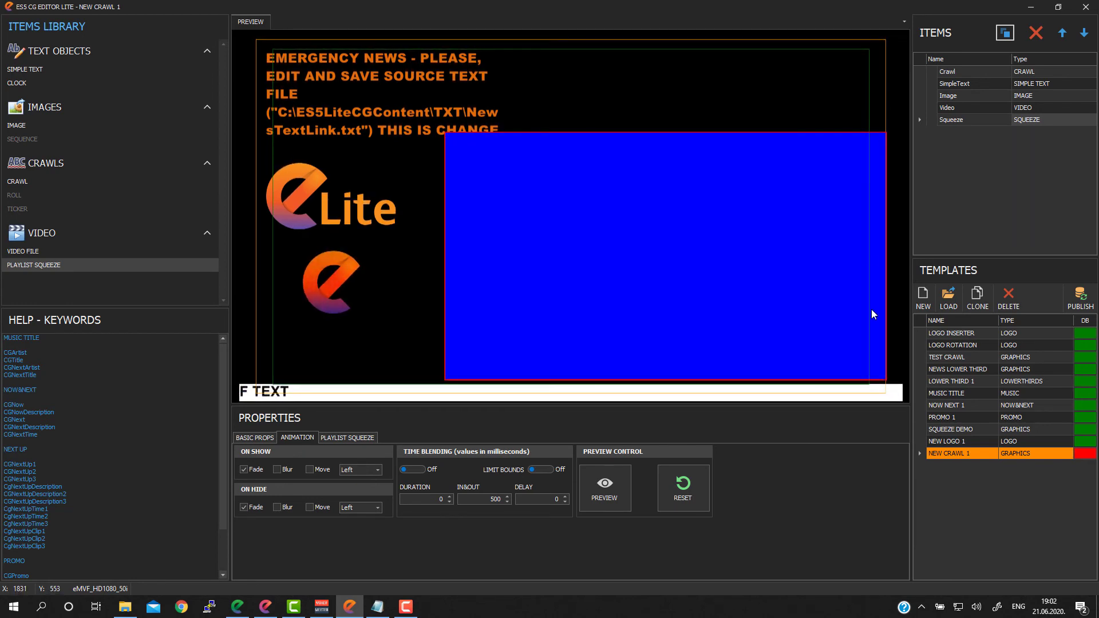
Set the squeeze box's size to 640 by 400 and move it to the upper-right corner of the safe area
left_click(253, 439)
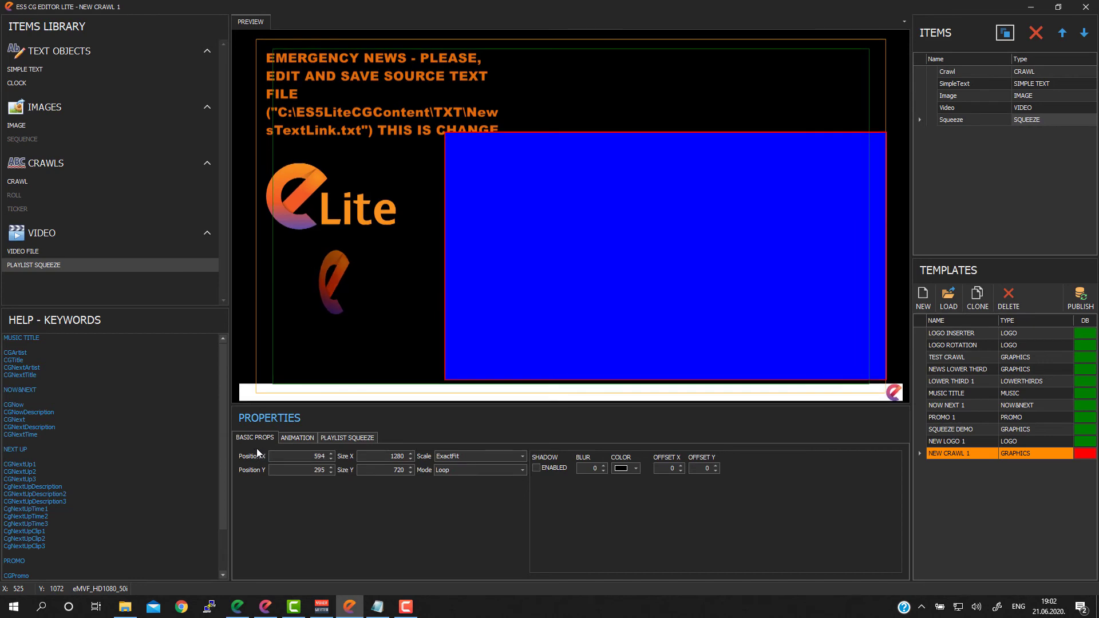
double_click(396, 456)
type("640")
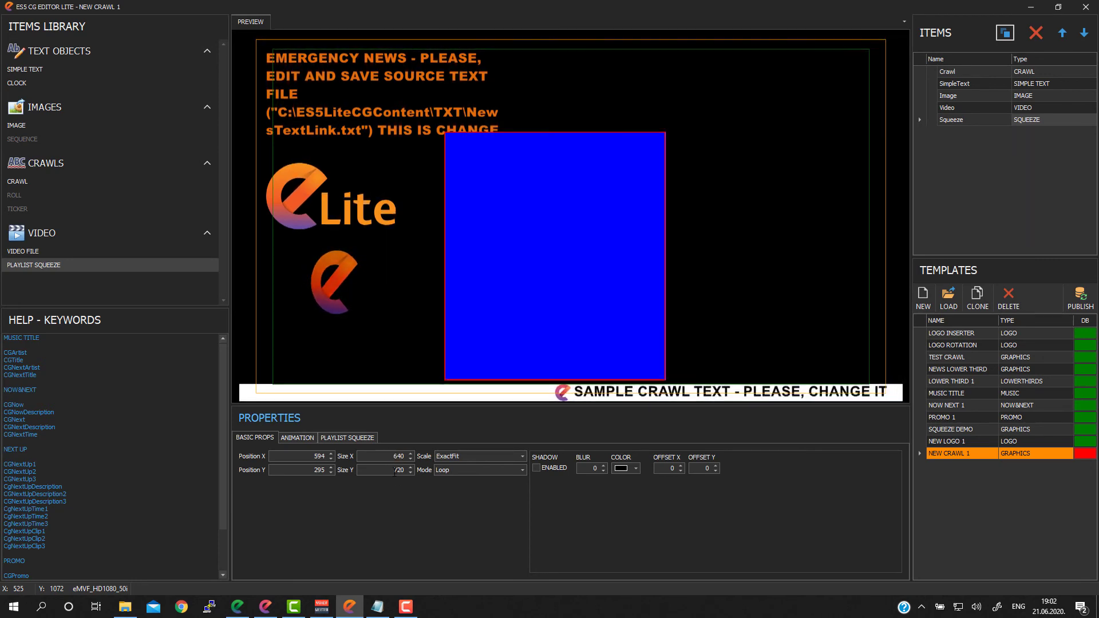
double_click(395, 470)
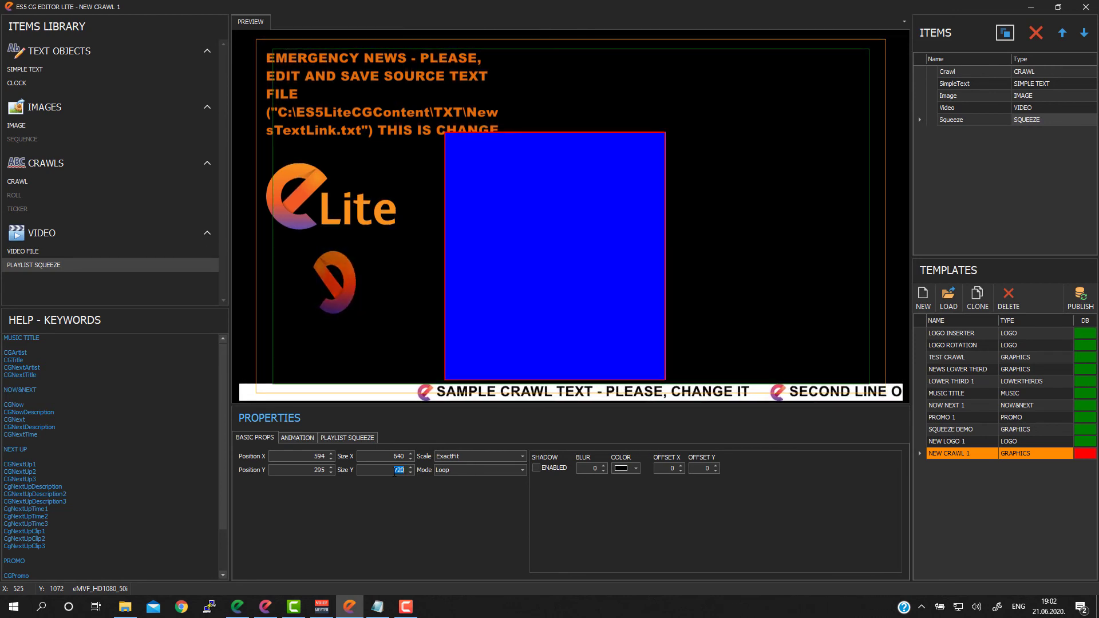
type("400")
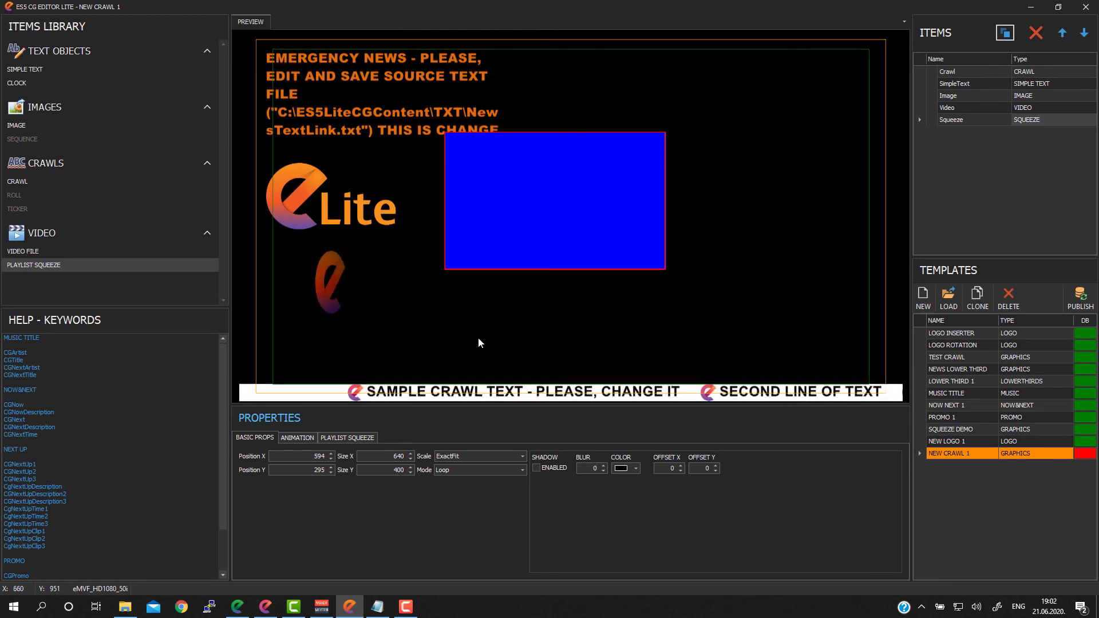
left_click_drag(582, 209, 782, 123)
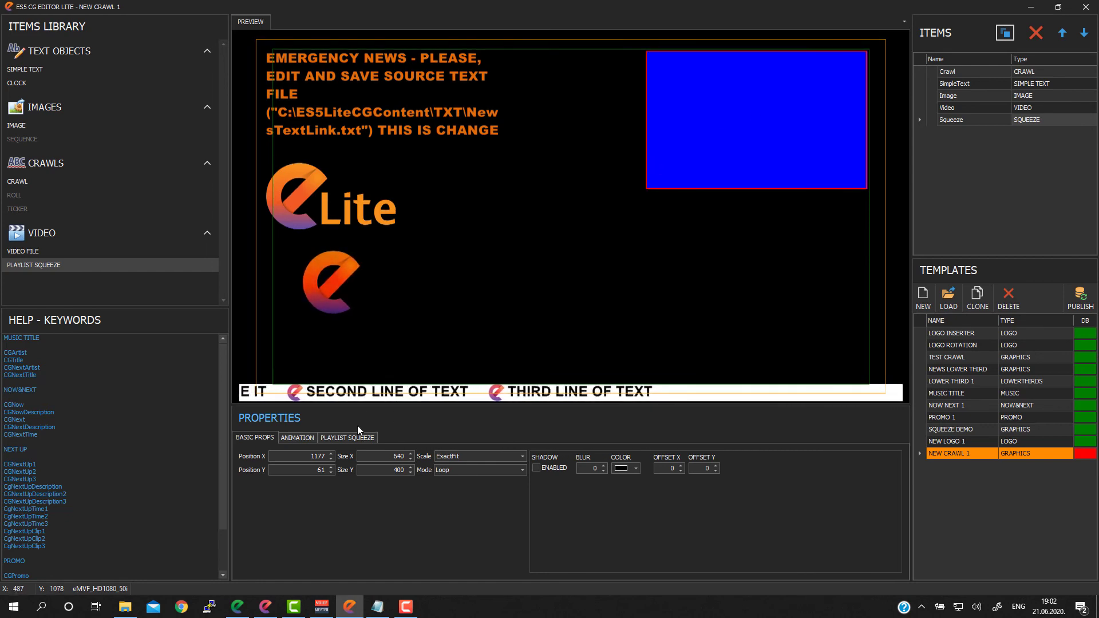
Give the squeeze box a green border with a size of 11 pixels
left_click(344, 439)
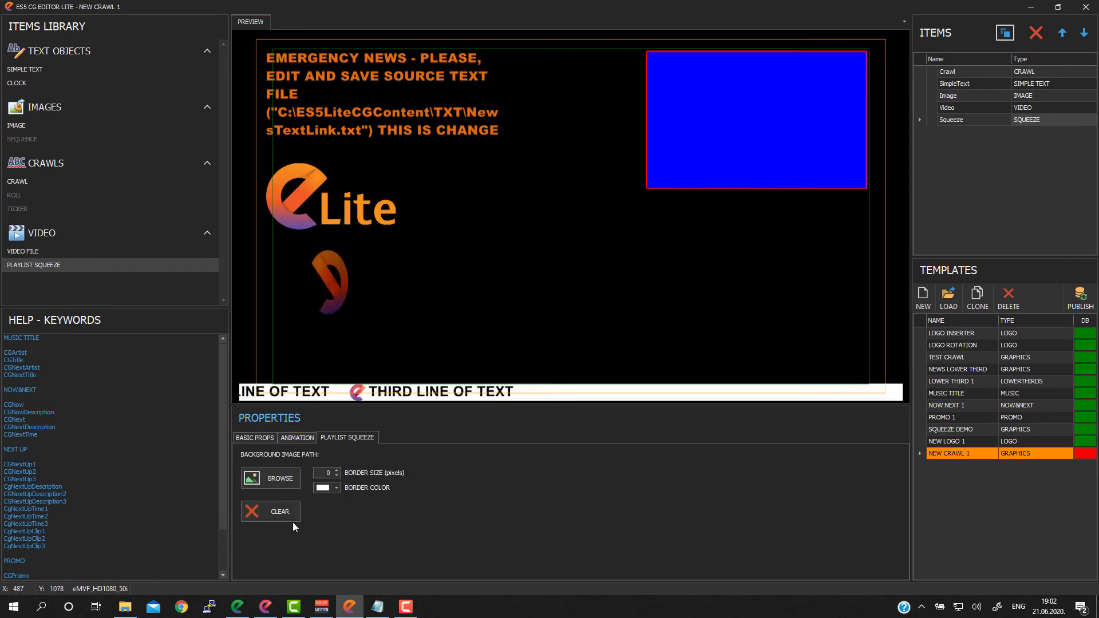
left_click(337, 470)
left_click(337, 471)
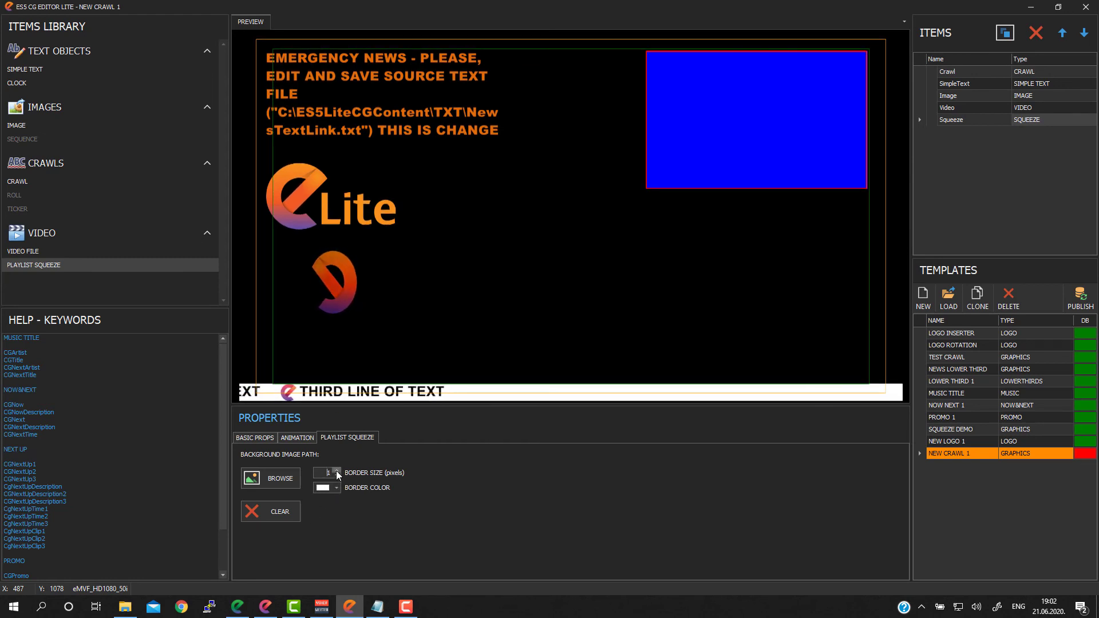
left_click(337, 471)
left_click(337, 471)
left_click(336, 470)
left_click(337, 470)
left_click(337, 470)
left_click(336, 470)
left_click(337, 471)
left_click(336, 470)
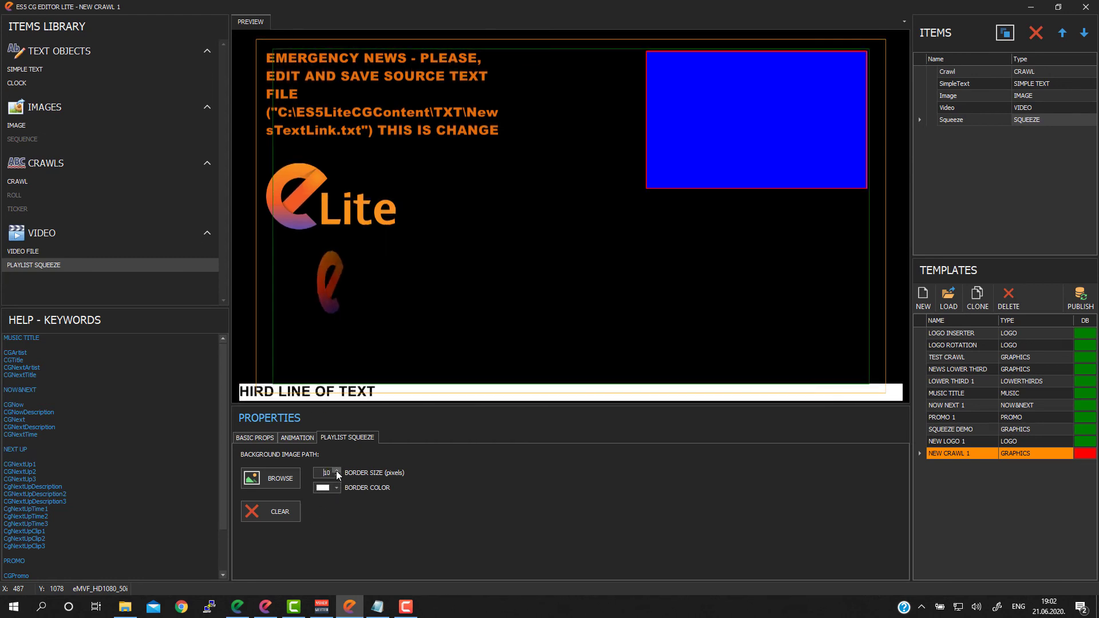
left_click(336, 470)
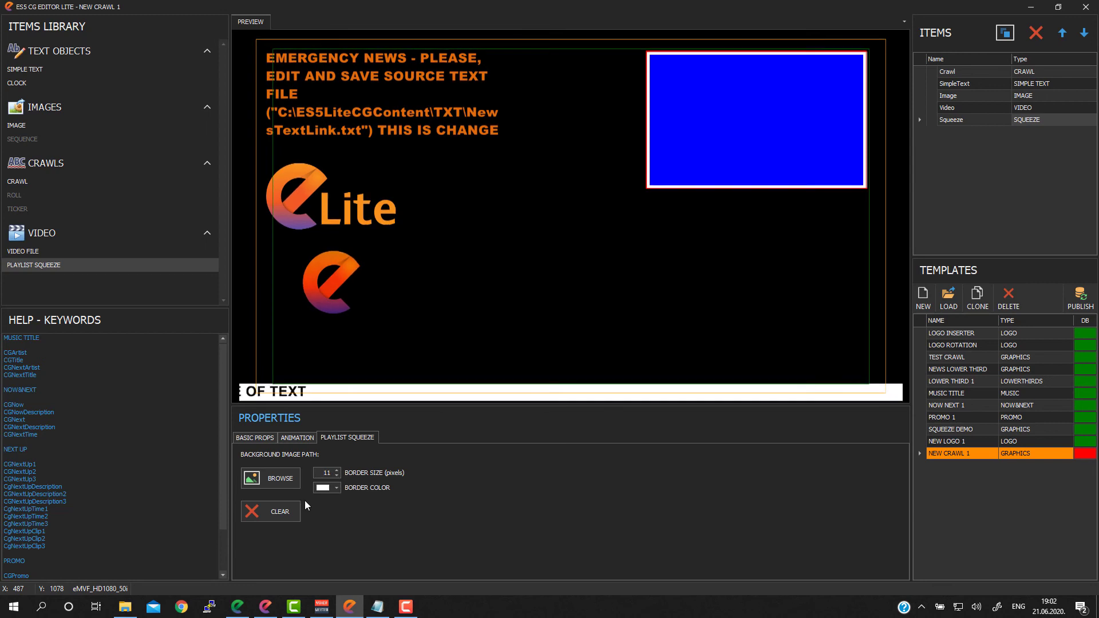
left_click(337, 487)
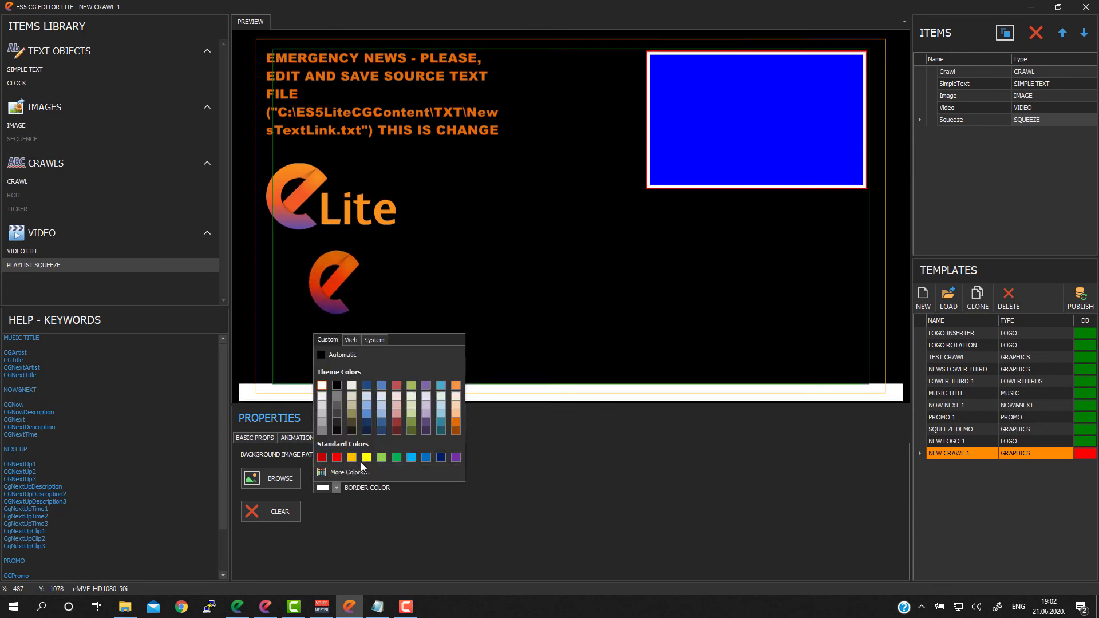
left_click(396, 458)
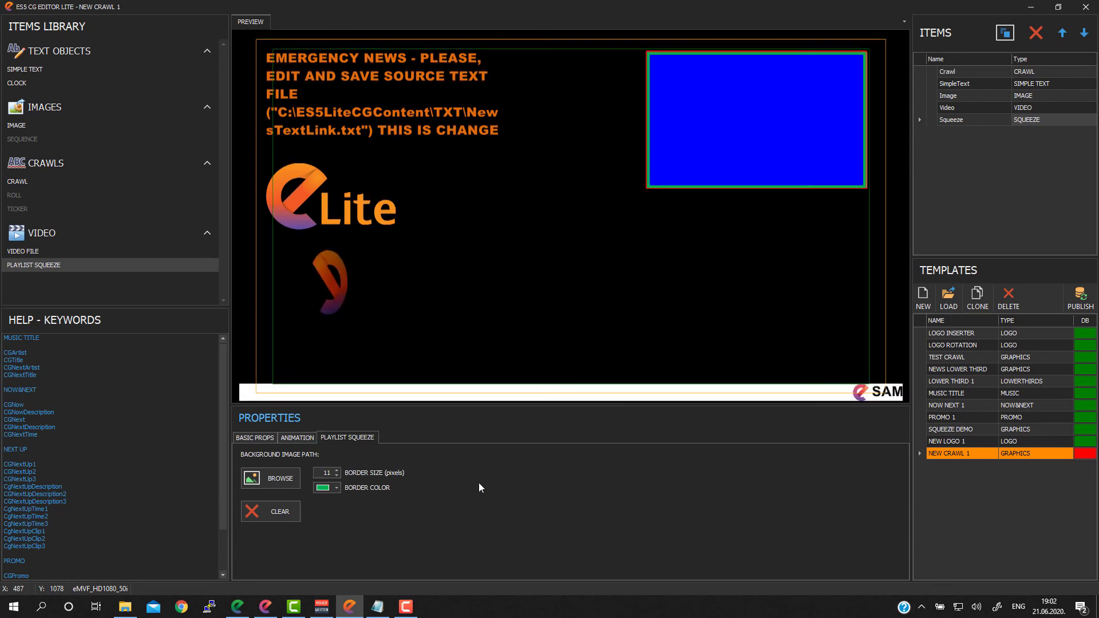
Set the squeeze's background image to background1.jpg from C:\ES5LiteCGContent\JPG, filtering the files by JPG
left_click(567, 291)
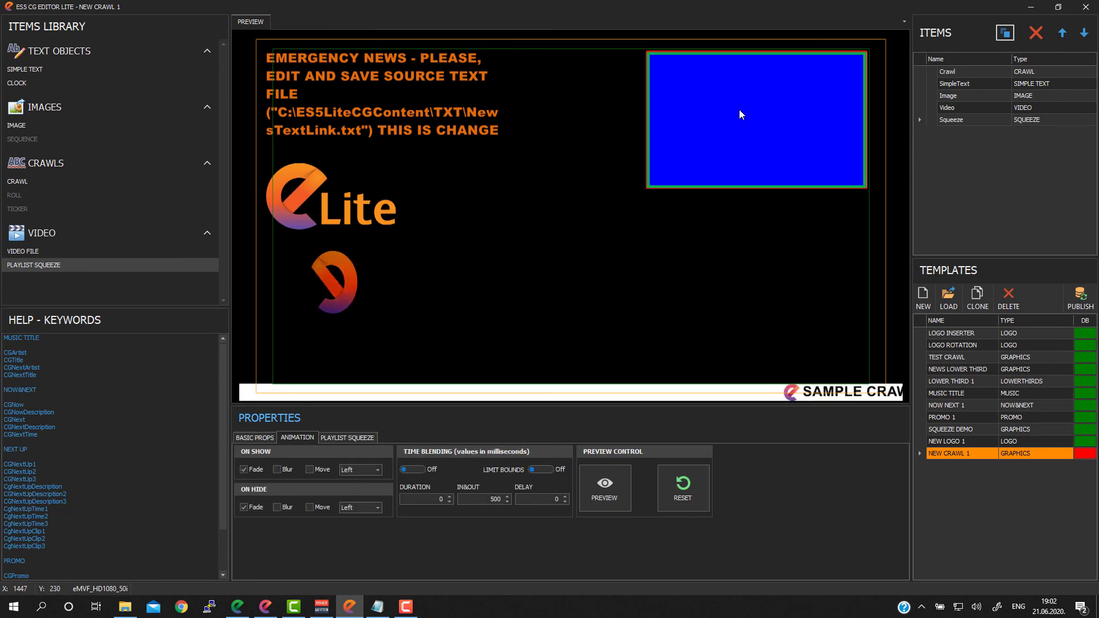
left_click(347, 438)
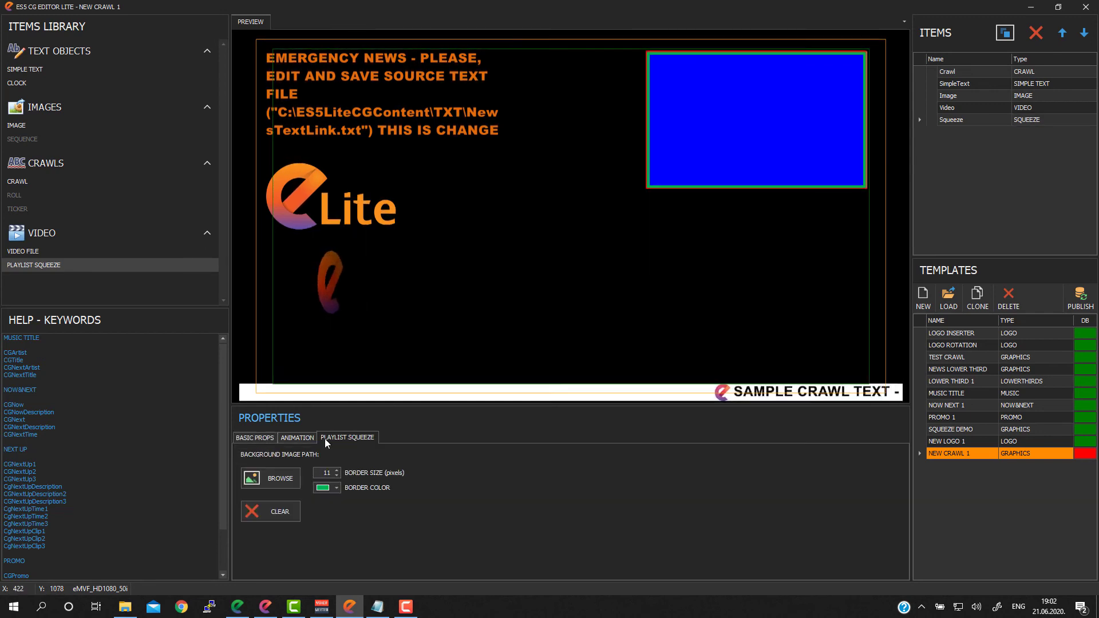
left_click(276, 483)
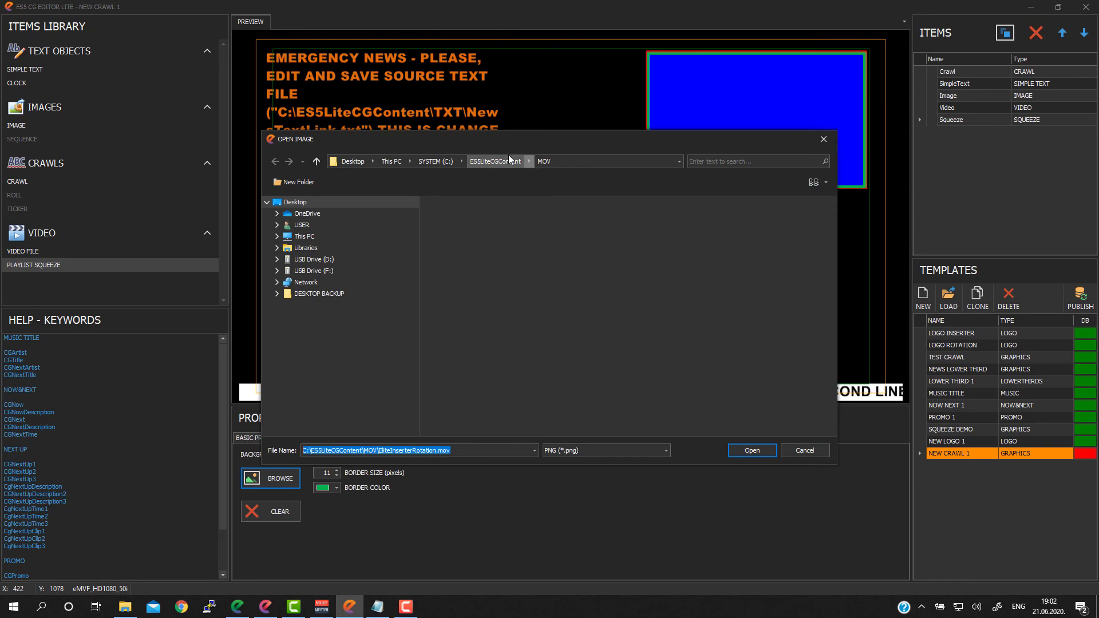
left_click(493, 163)
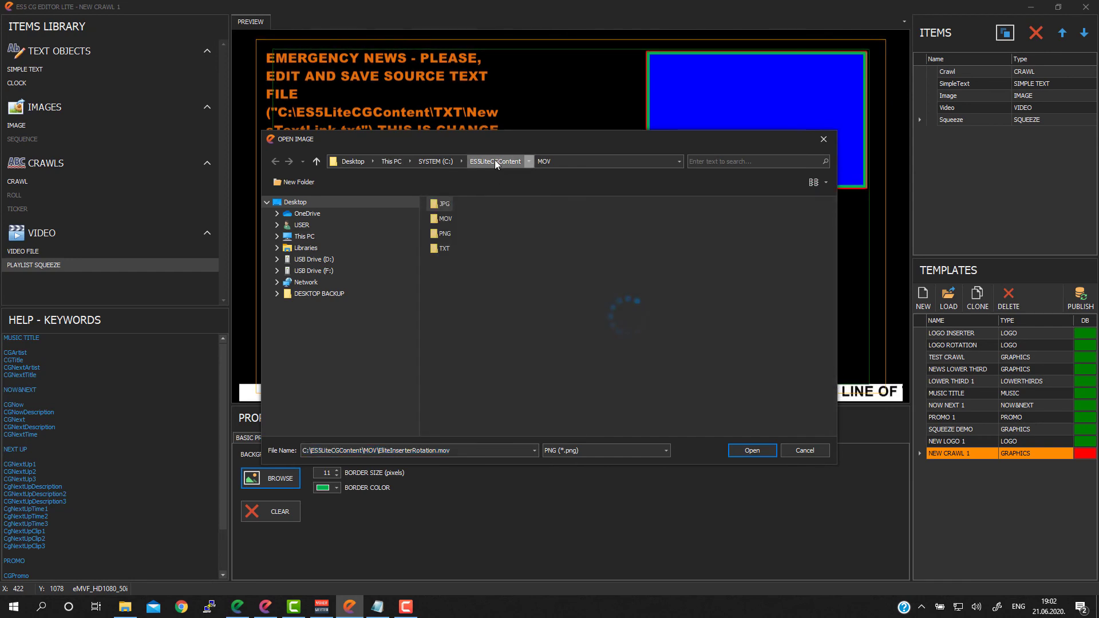
double_click(449, 204)
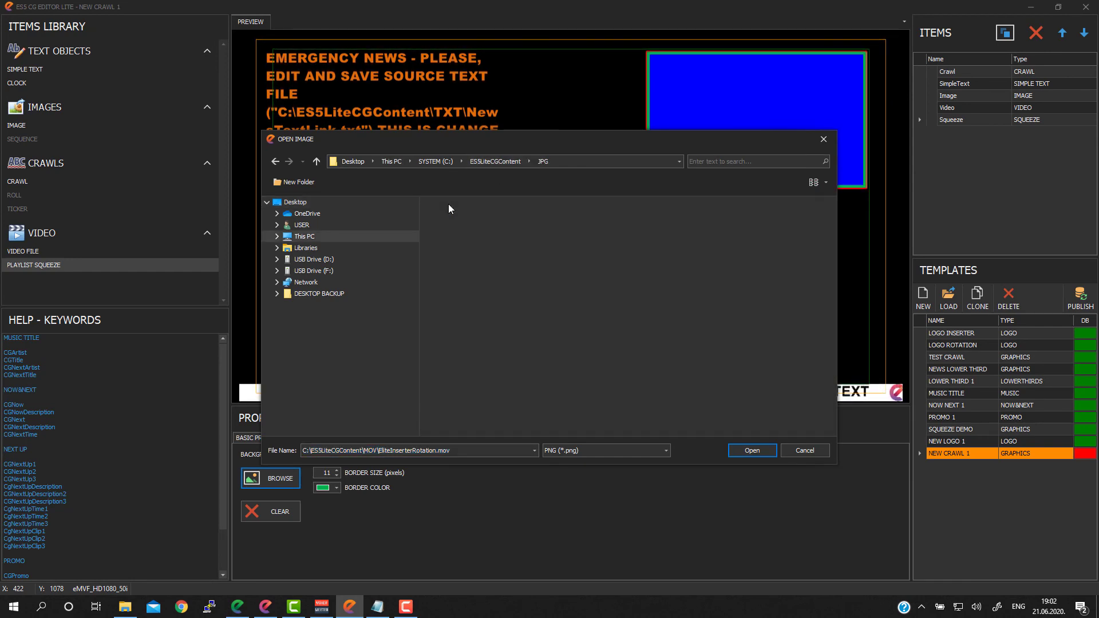
left_click(581, 452)
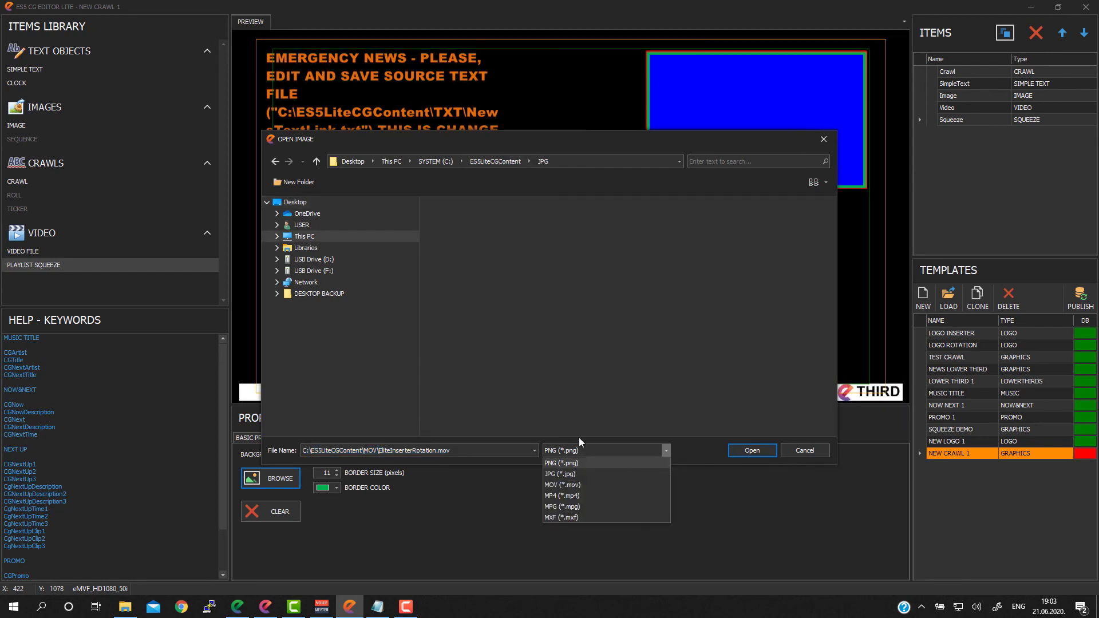
left_click(557, 475)
double_click(466, 204)
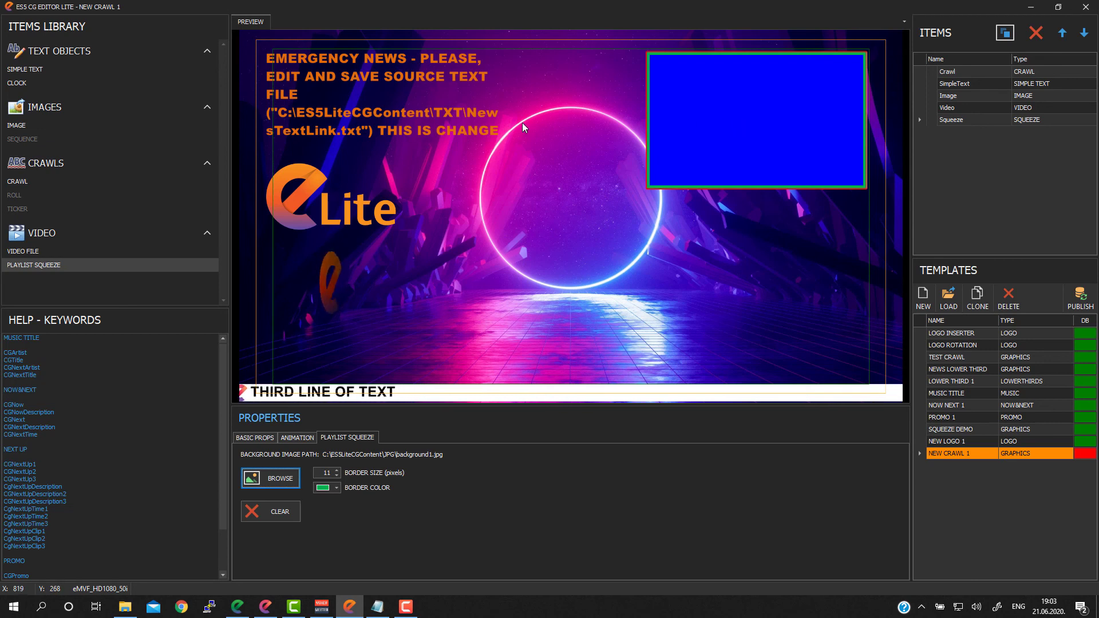
Publish the NEW CRAWL 1 template to the database, and play it on air from CG Control in ELite Remote Control
left_click(961, 457)
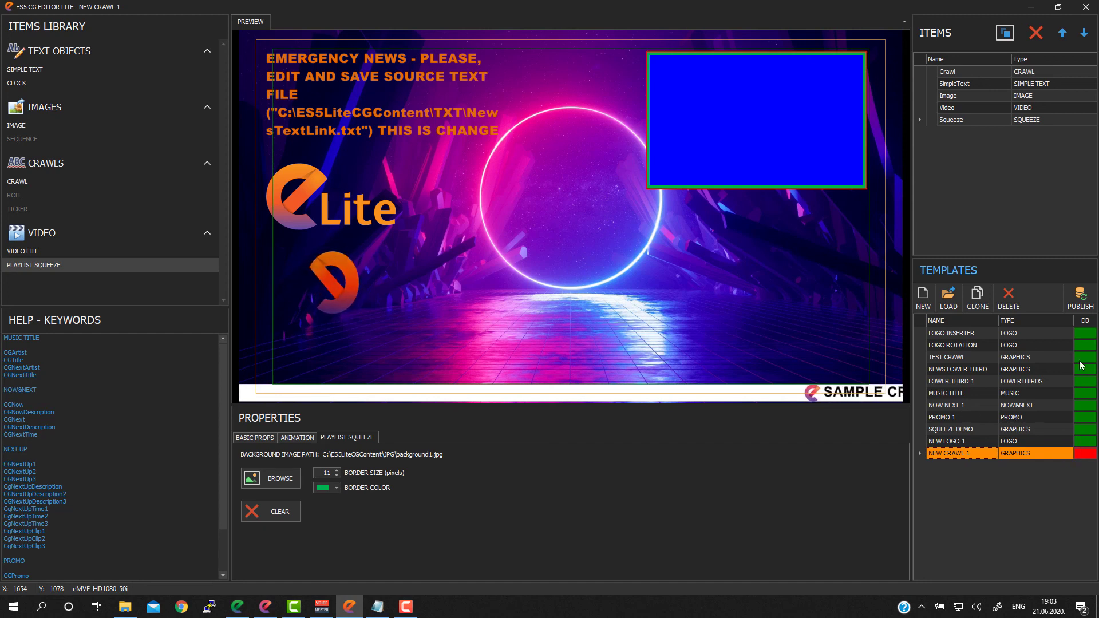
left_click(1081, 298)
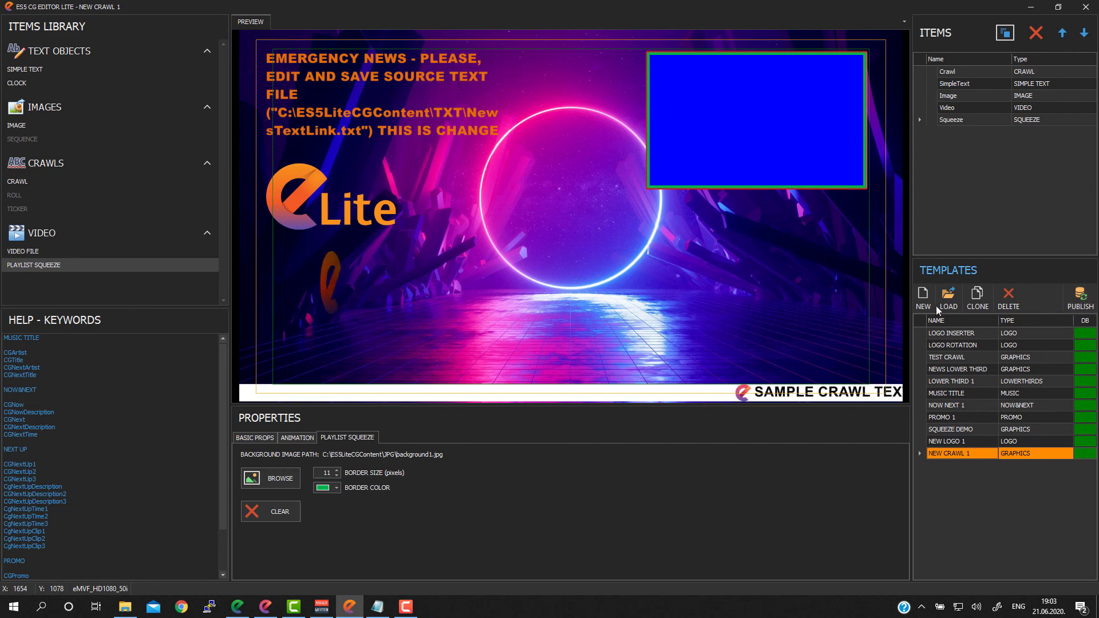
left_click(238, 606)
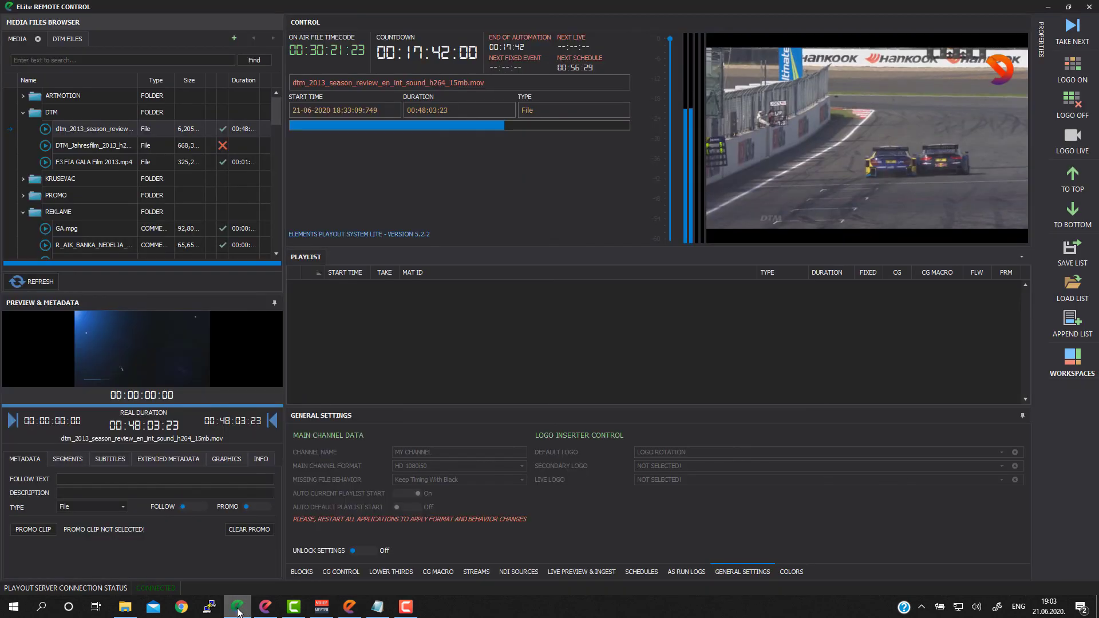
left_click(336, 572)
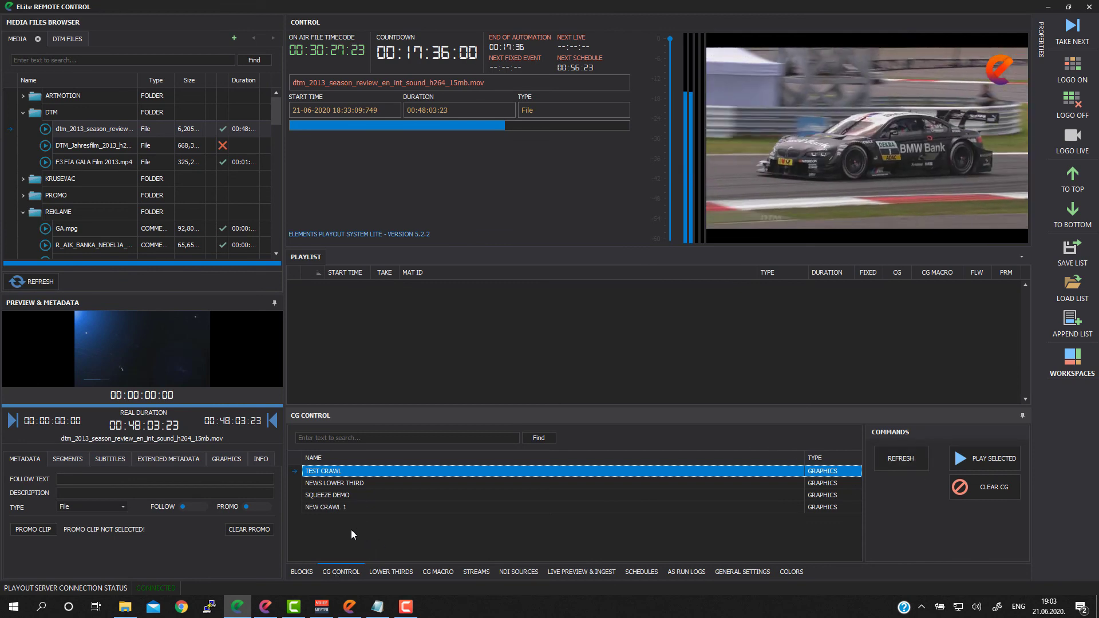
left_click(337, 507)
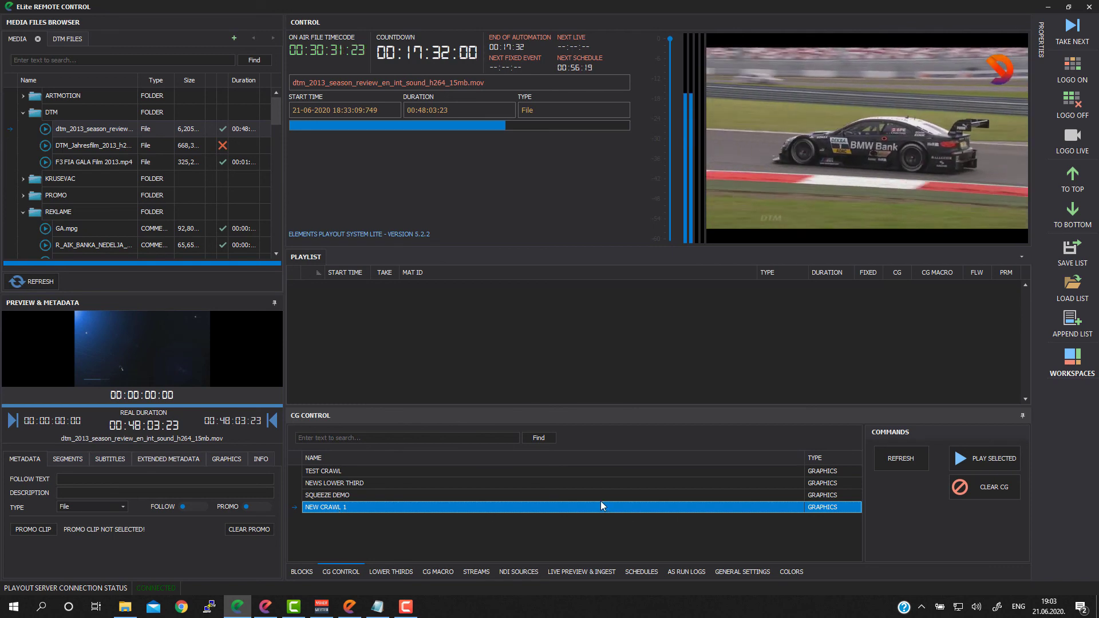
left_click(989, 460)
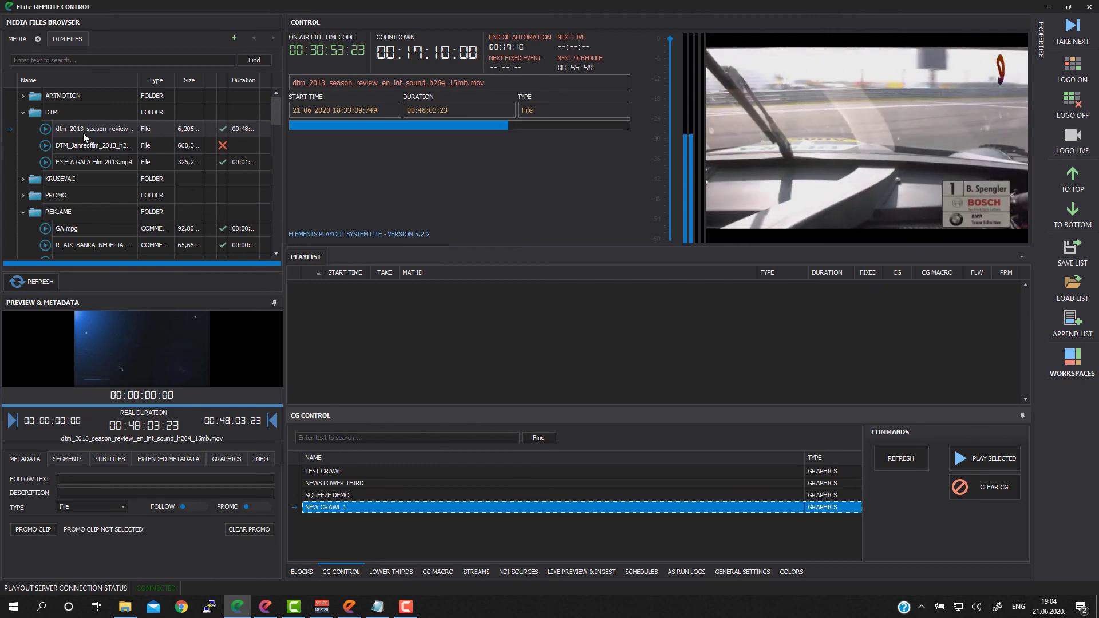
Add dtm_2013_season_review_en_int_sound_h264_15mb.mov to the playlist twice and insert a Start Template event for NEW CRAWL 1 after the first clip
left_click_drag(84, 132, 422, 292)
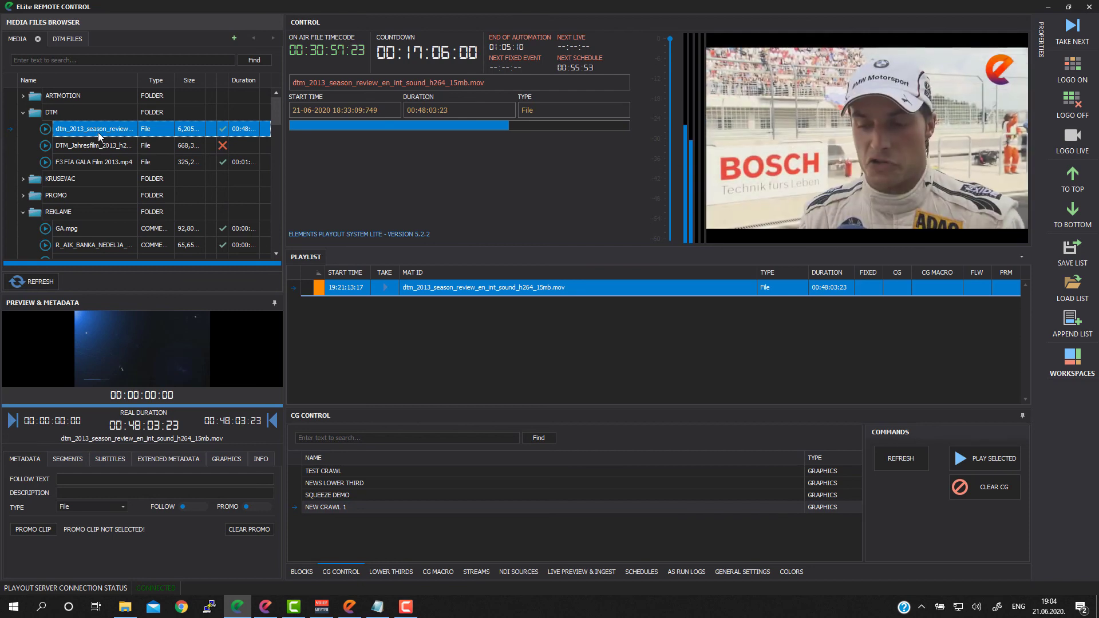
left_click_drag(99, 132, 451, 297)
left_click(449, 287)
right_click(449, 287)
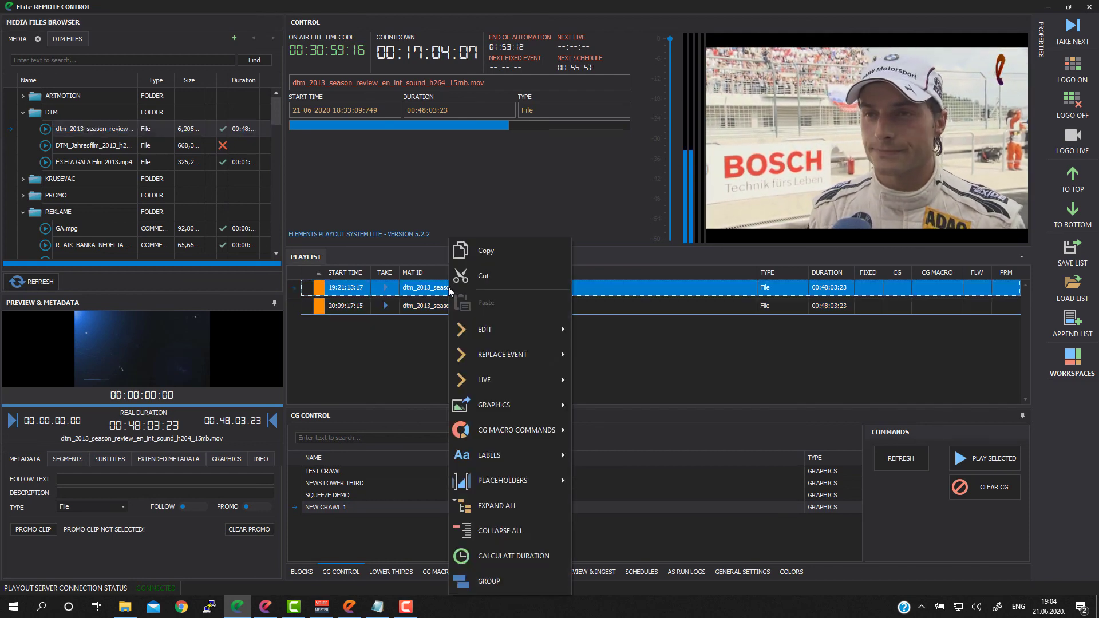
mouse_move(520, 408)
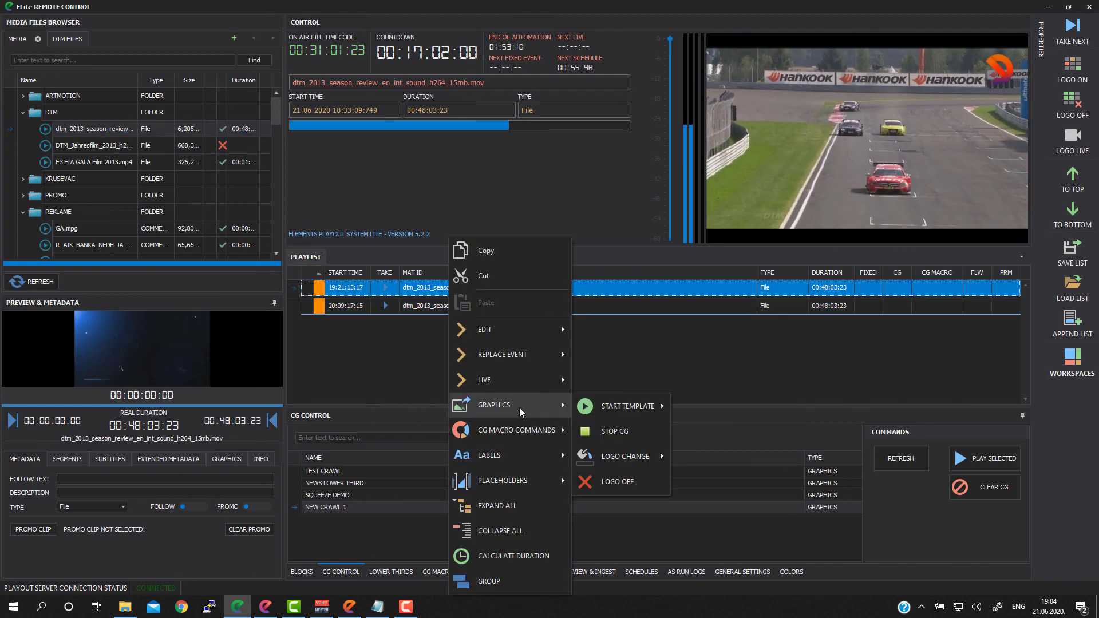
mouse_move(647, 410)
left_click(747, 413)
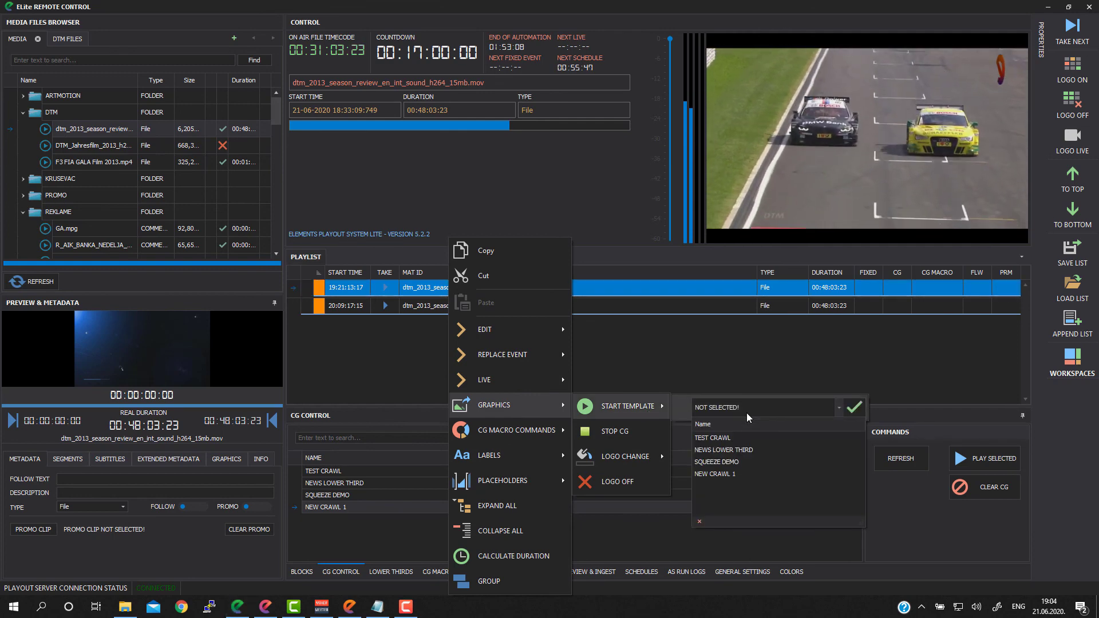
left_click(739, 474)
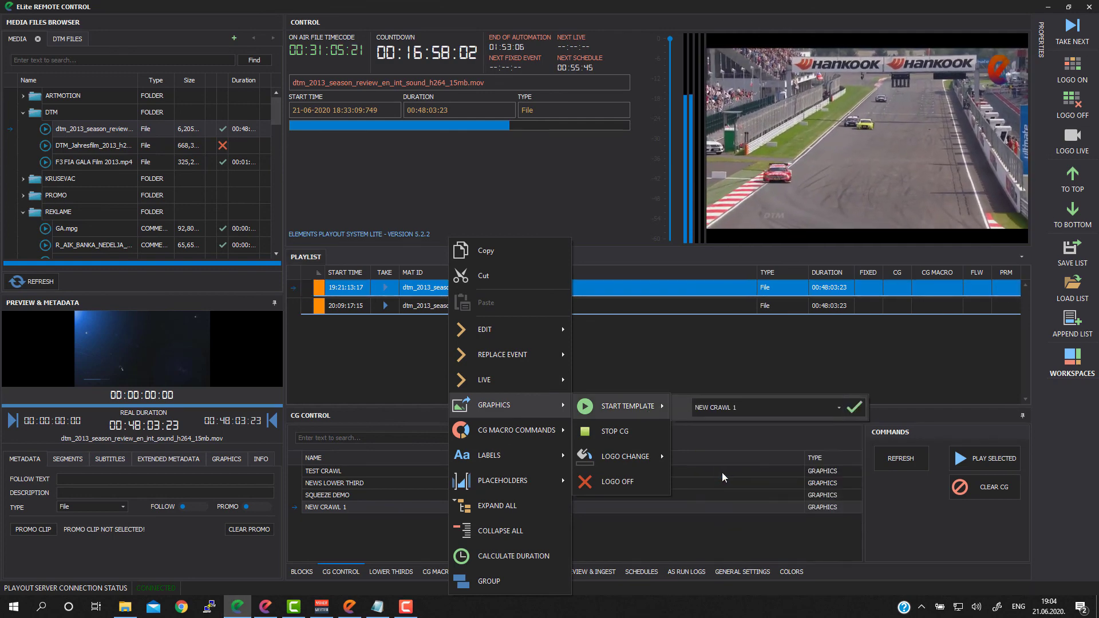
left_click(858, 412)
Go through the NEW CRAWL 1 event and the clip after it in the playlist, and reselect the first clip
left_click(490, 327)
left_click(438, 308)
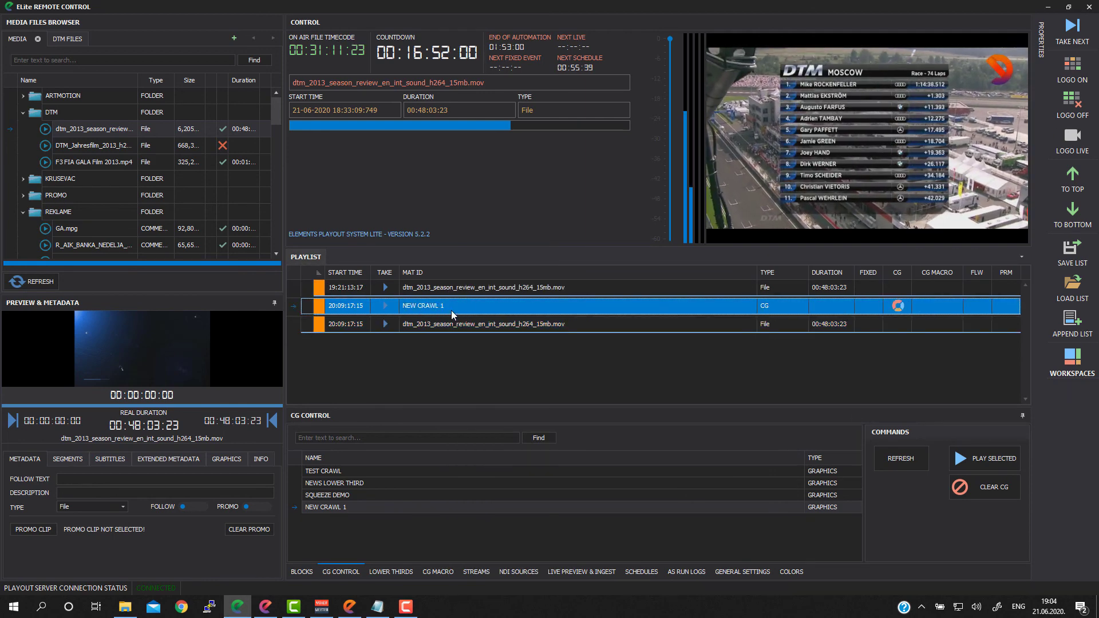
left_click(463, 326)
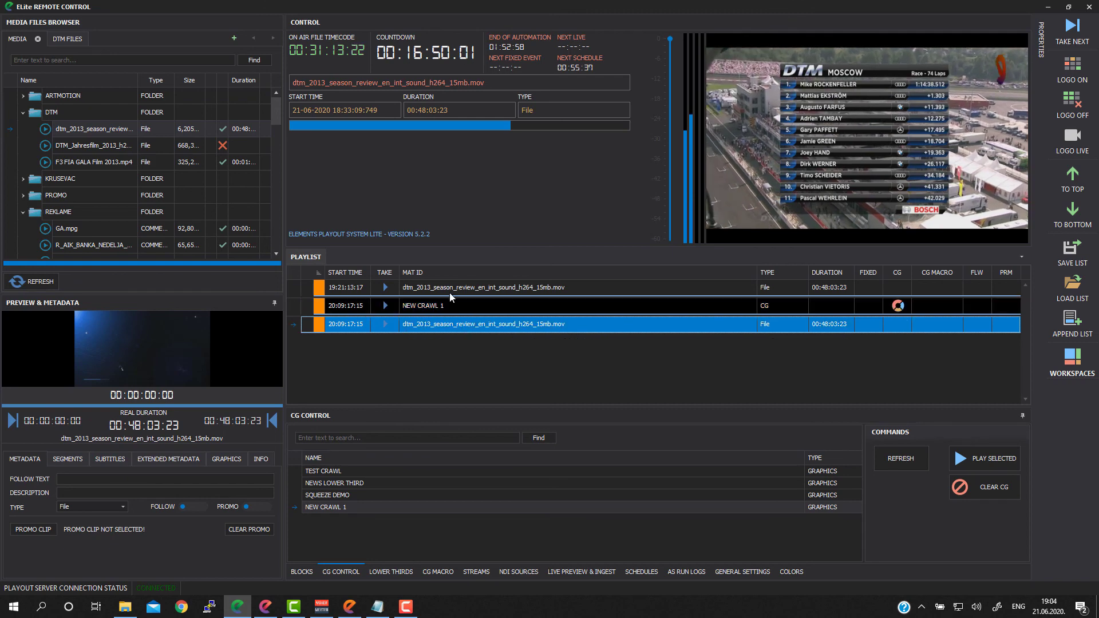
left_click(470, 292)
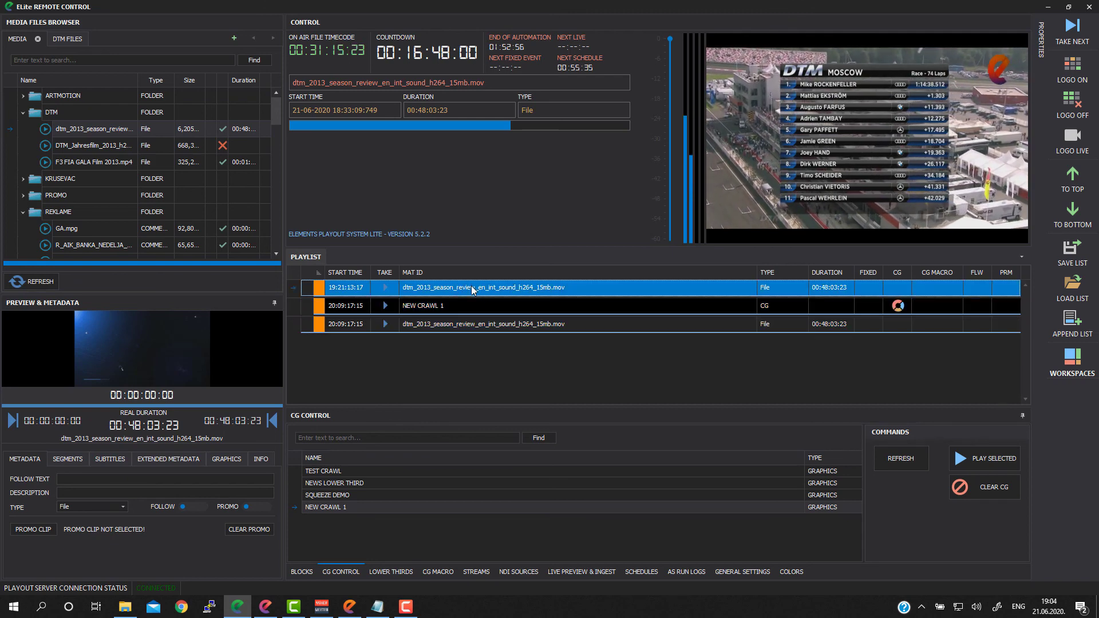